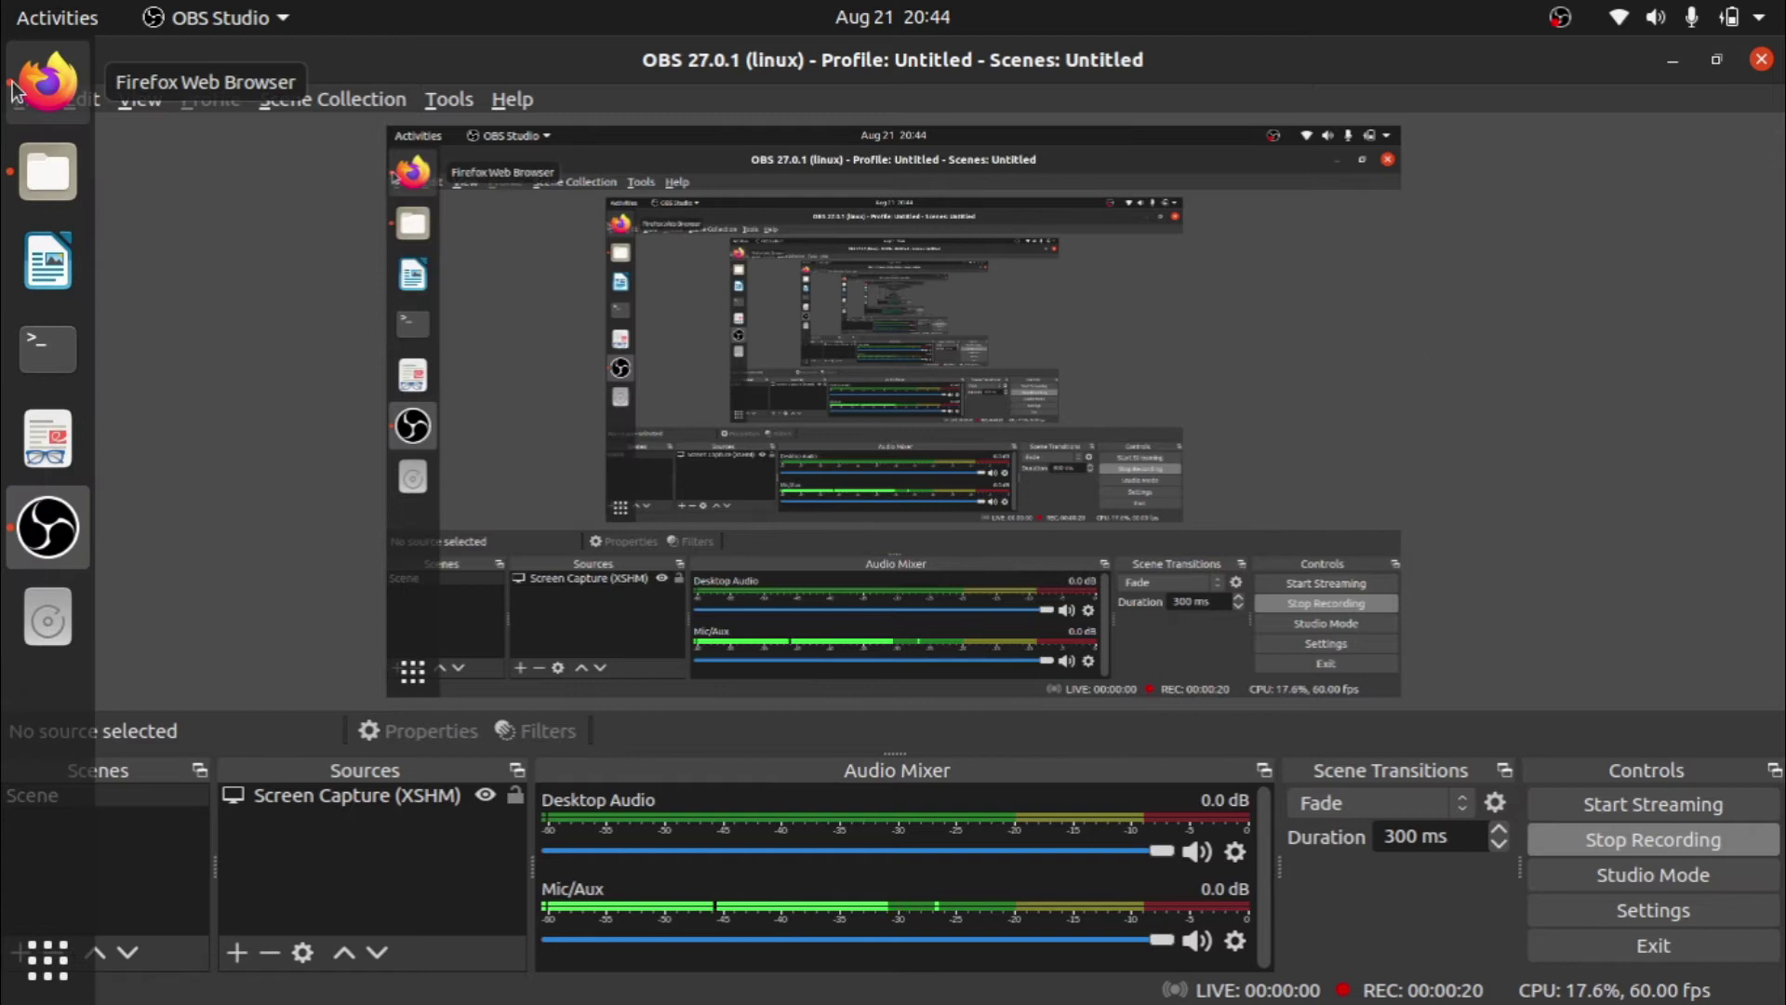
Switch from the running OBS recording to Firefox showing the Cloudflare WARP Linux docs.
click(14, 82)
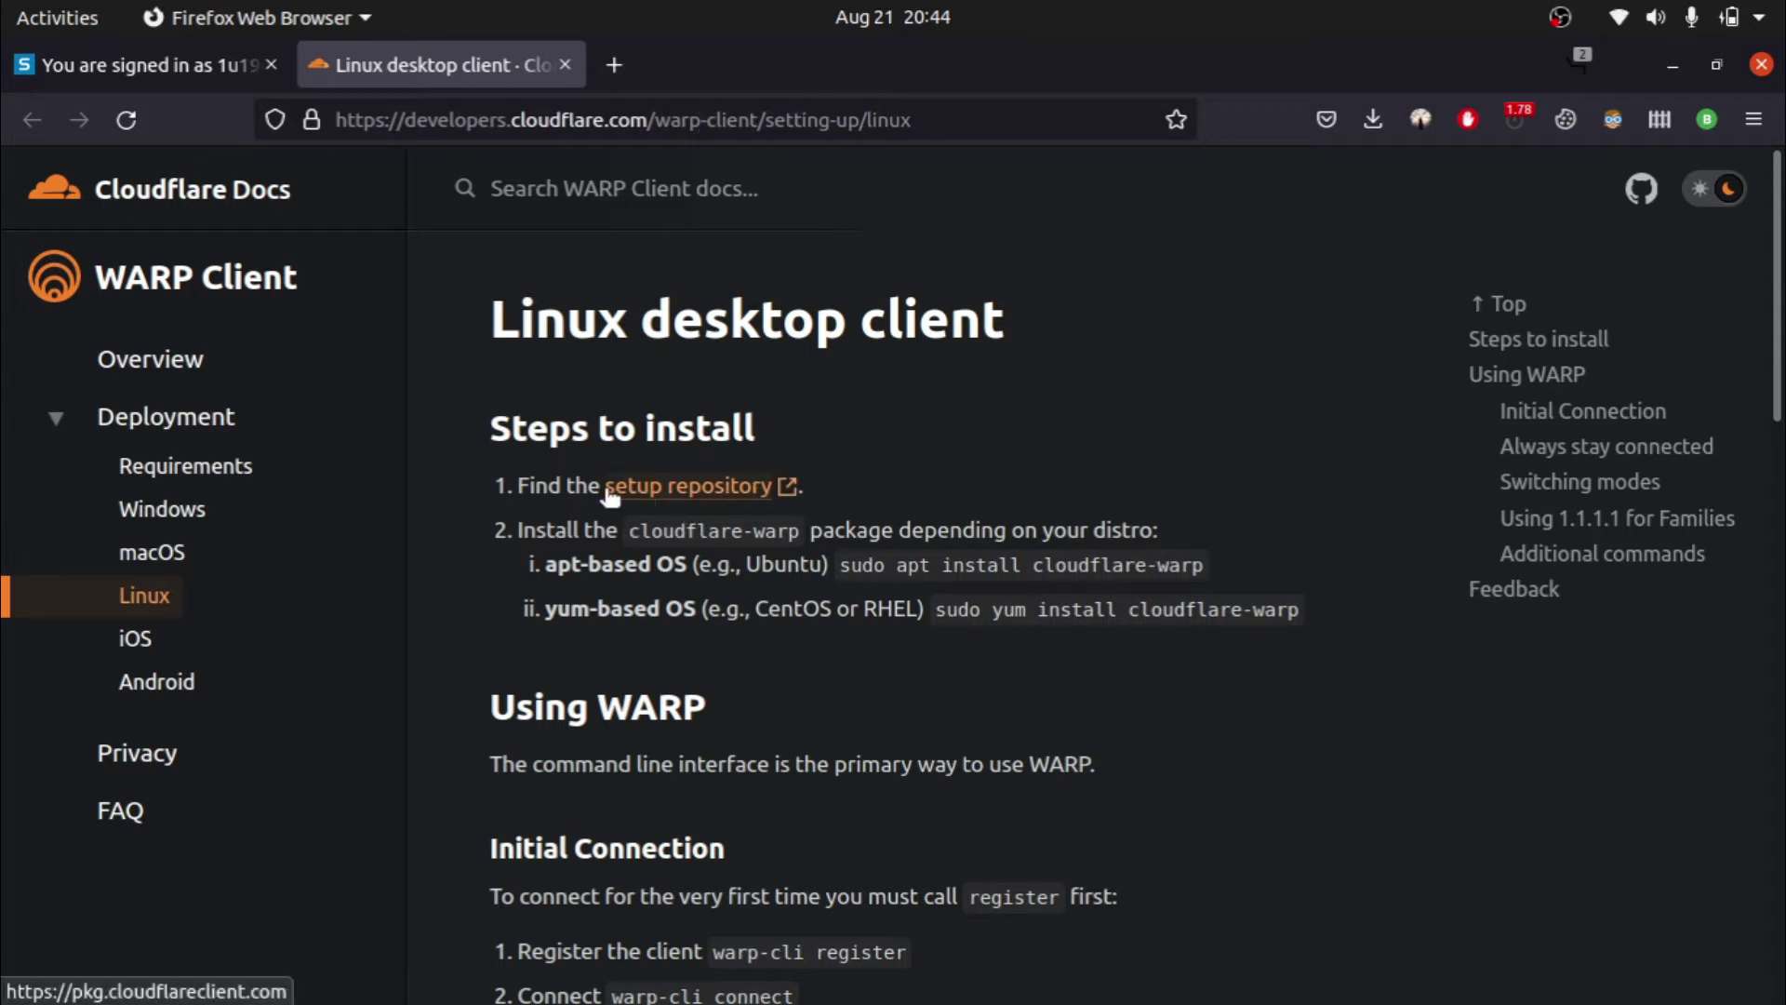
Open the setup repository page, then the WARP Desktop Client page, and scroll to its downloads table.
middle_click(667, 492)
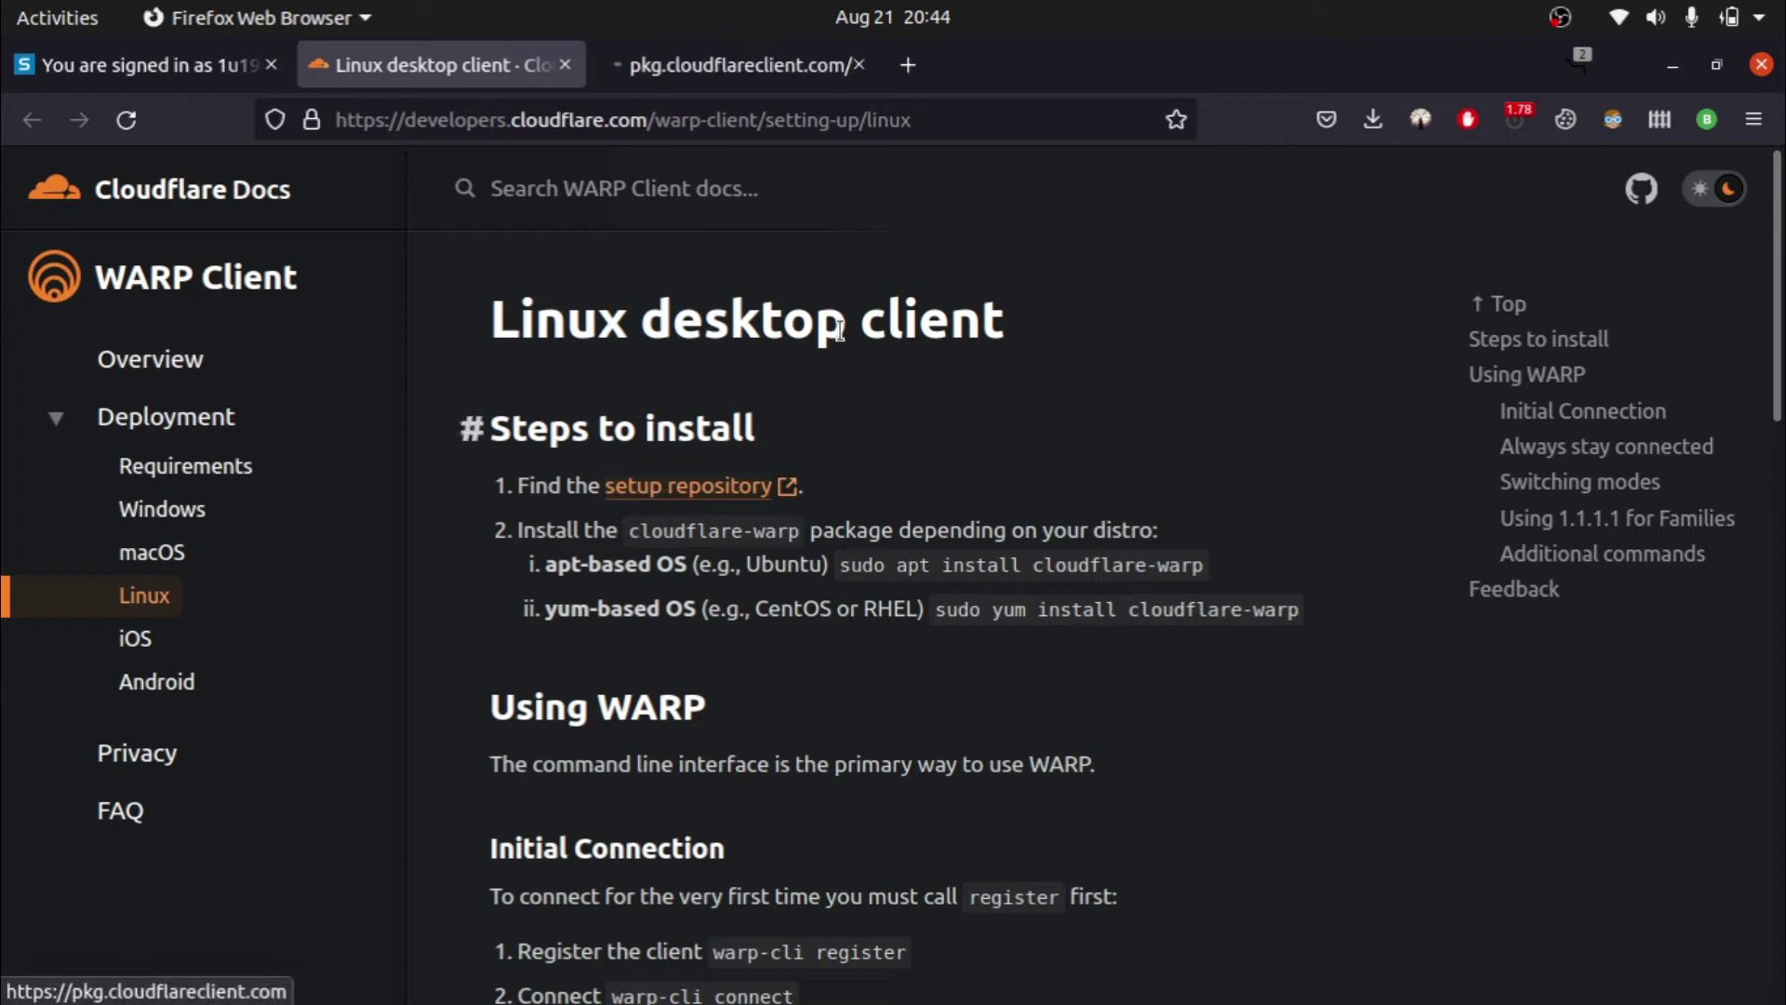
click(762, 65)
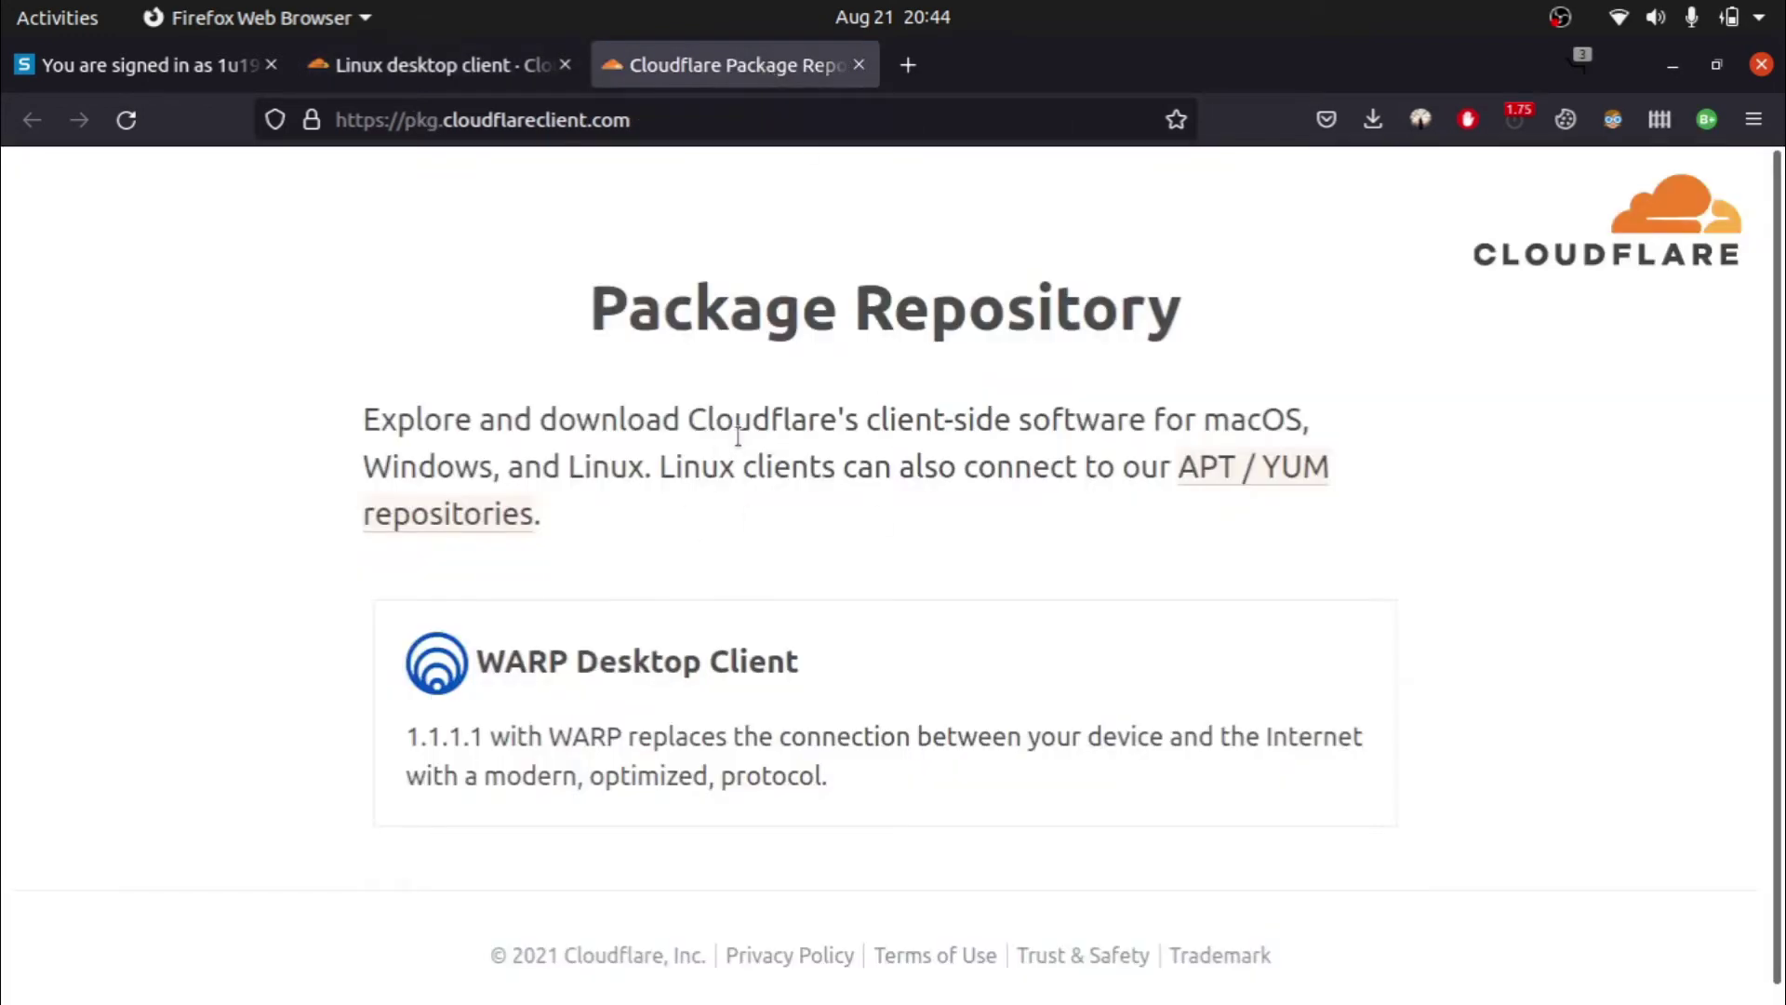
click(710, 664)
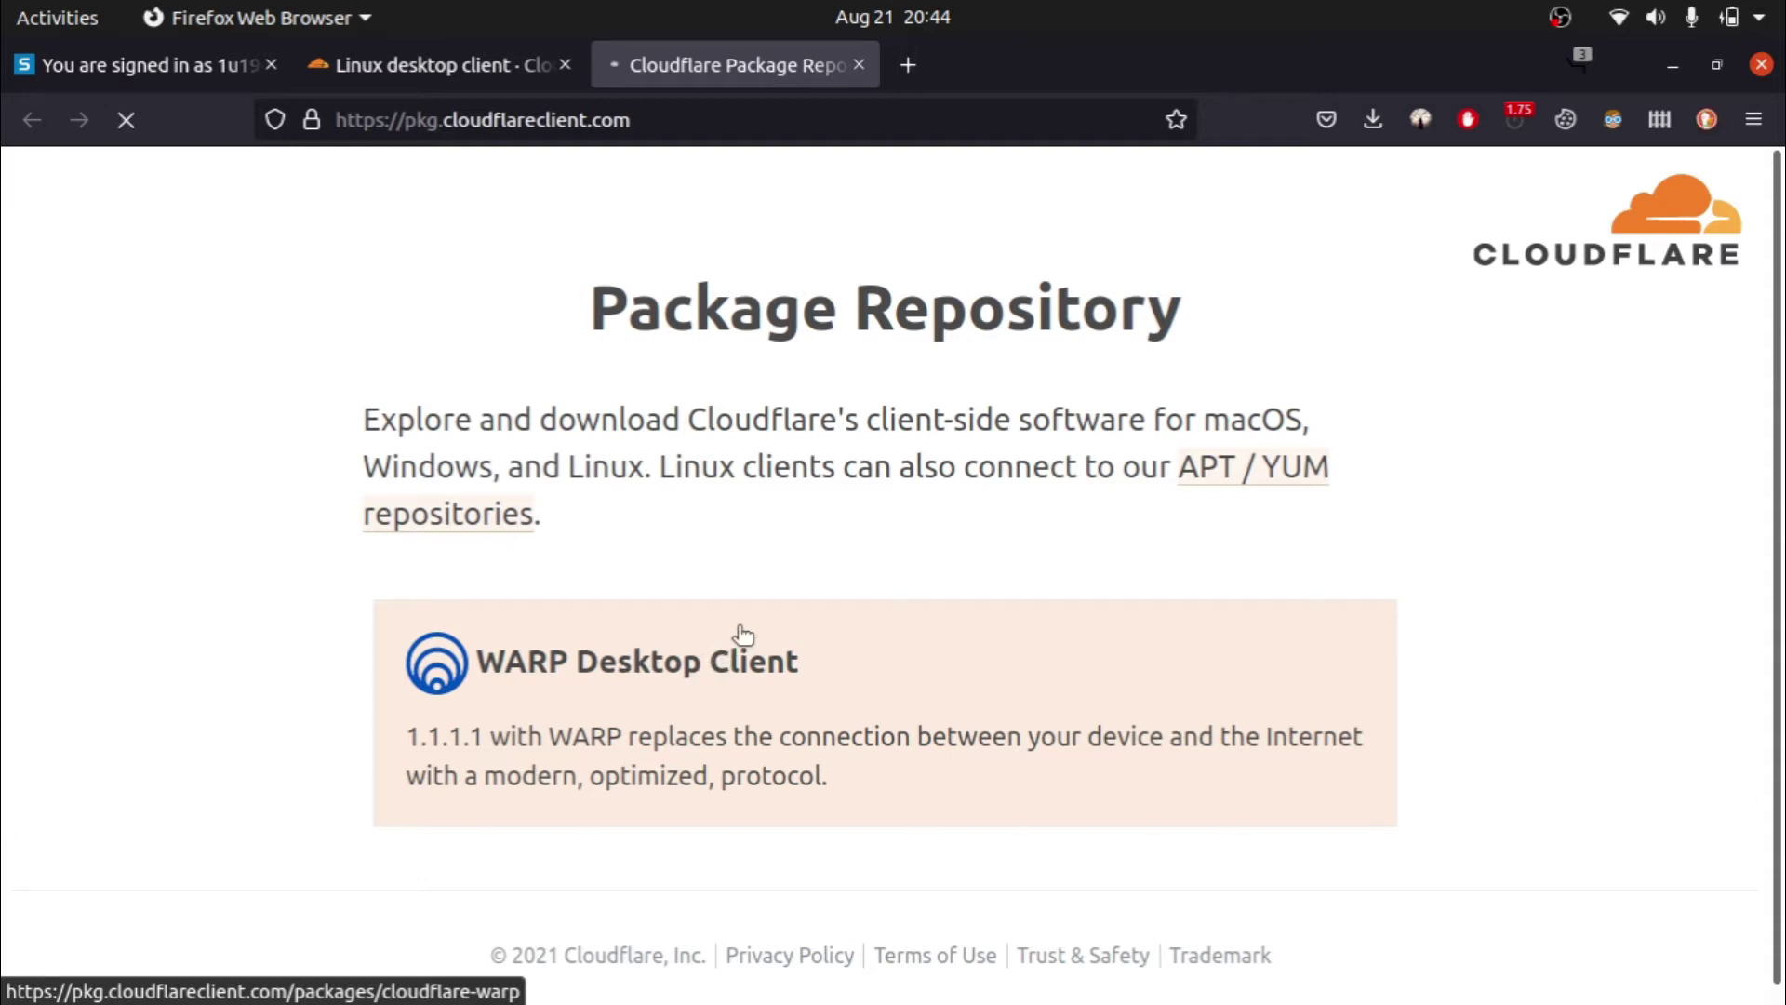
scroll(279, 544, down, 3)
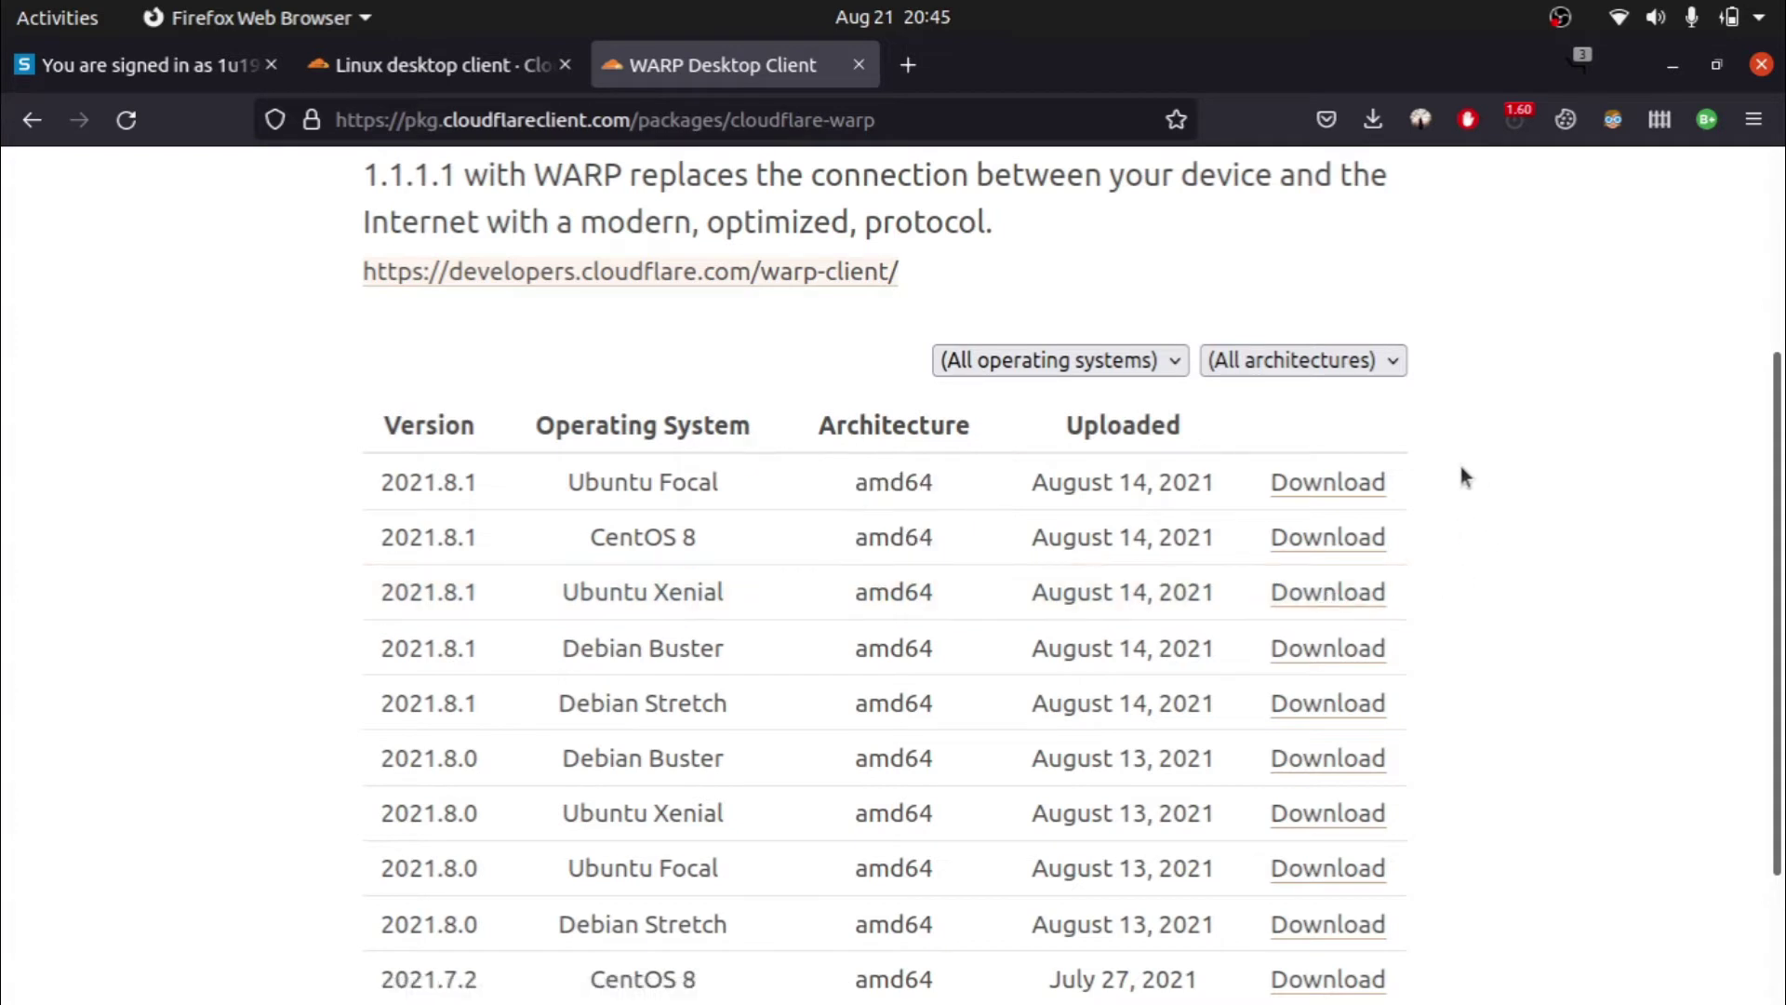
Download and save the 2021.8.1 Ubuntu Focal WARP package to disk.
click(1314, 485)
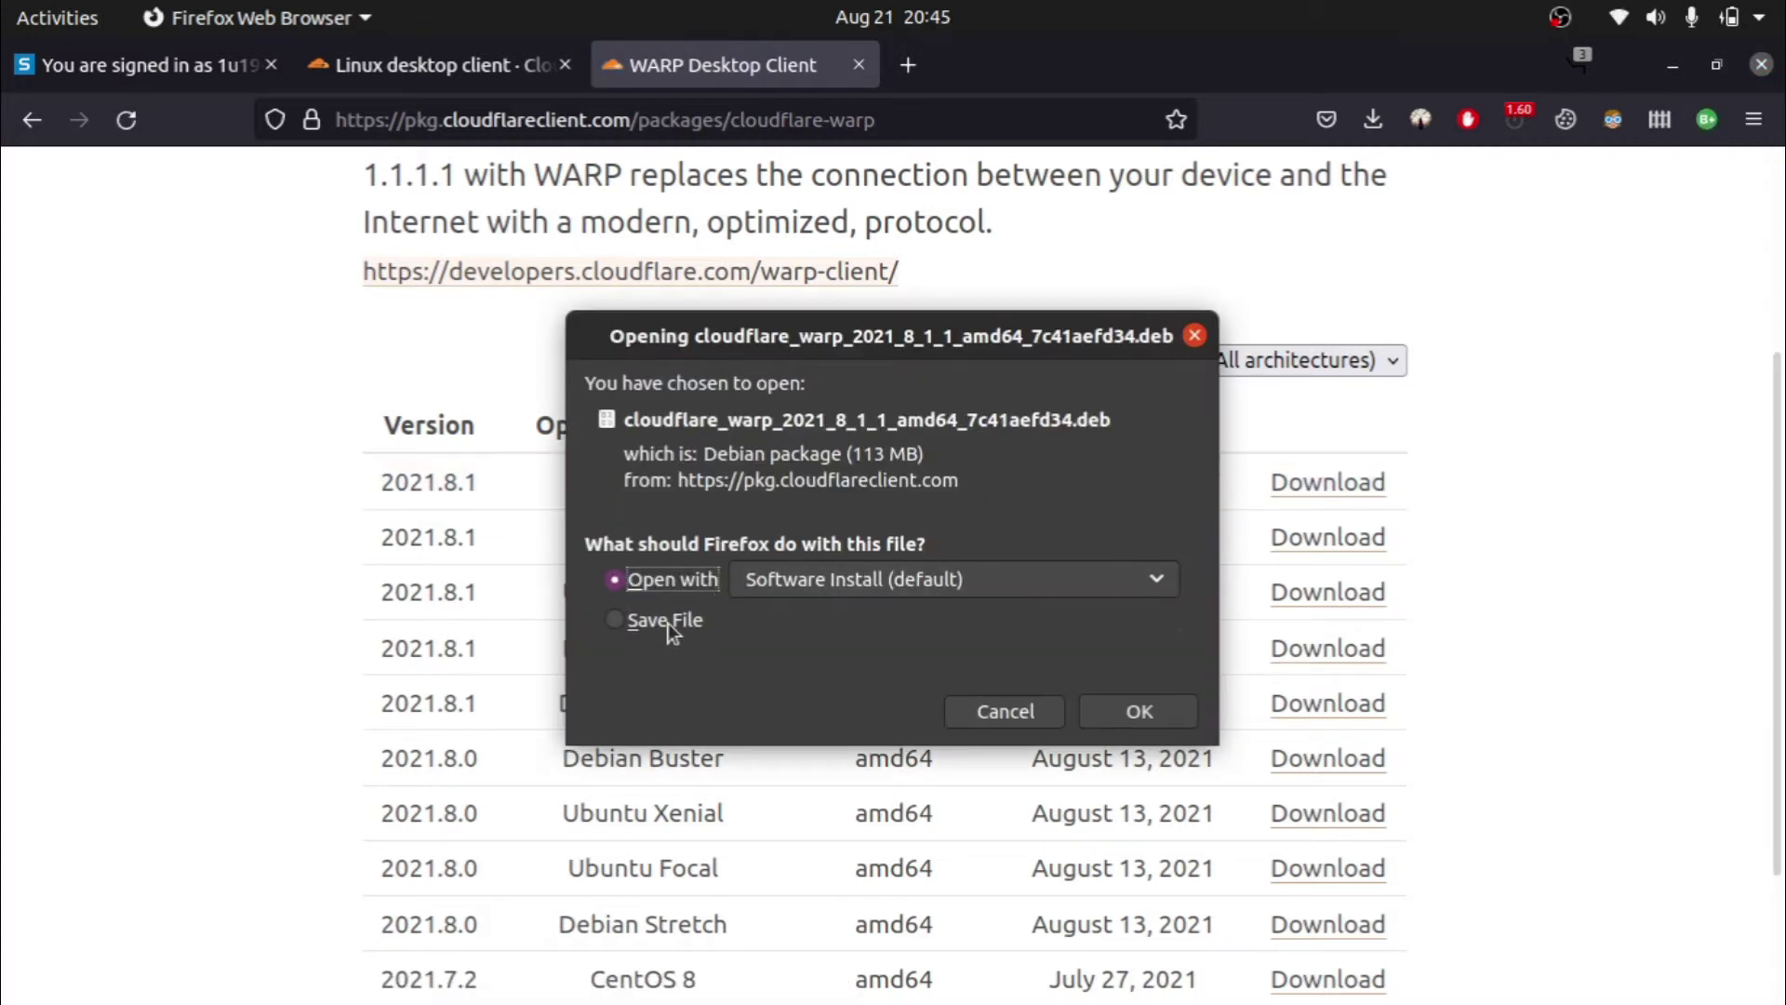
click(667, 623)
click(1141, 710)
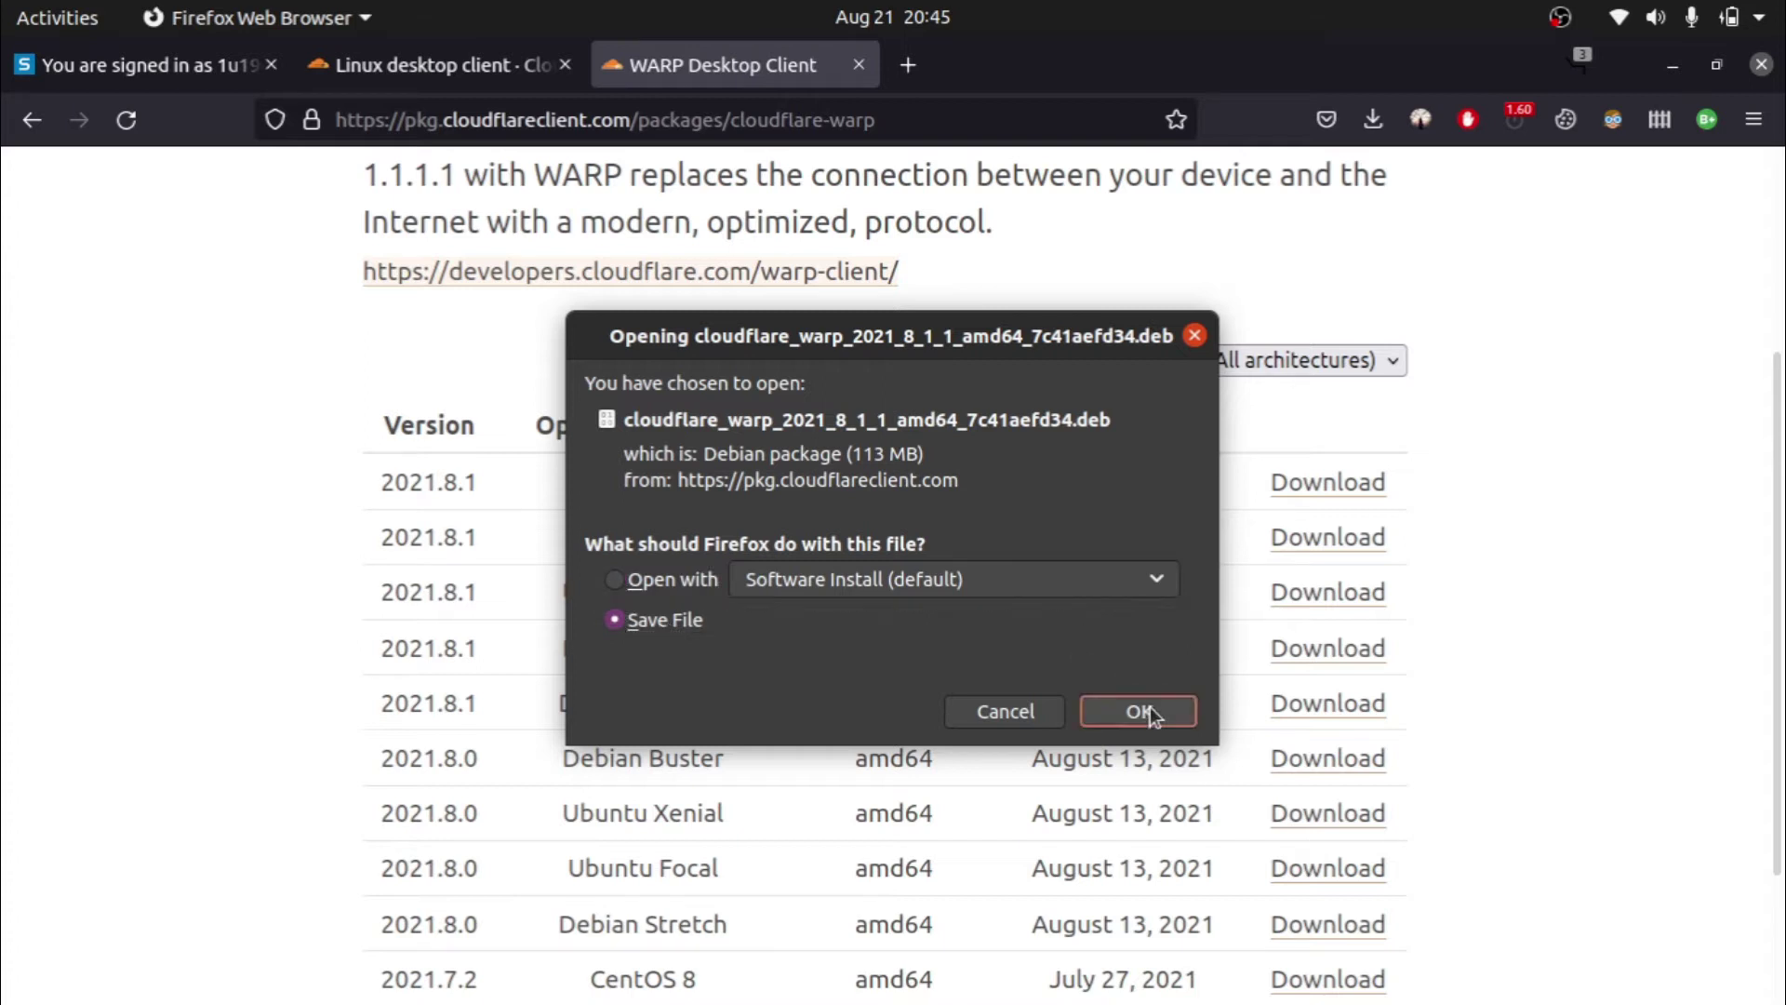
Cancel the duplicate in-progress download and open the Downloads folder holding the completed .deb.
click(1373, 120)
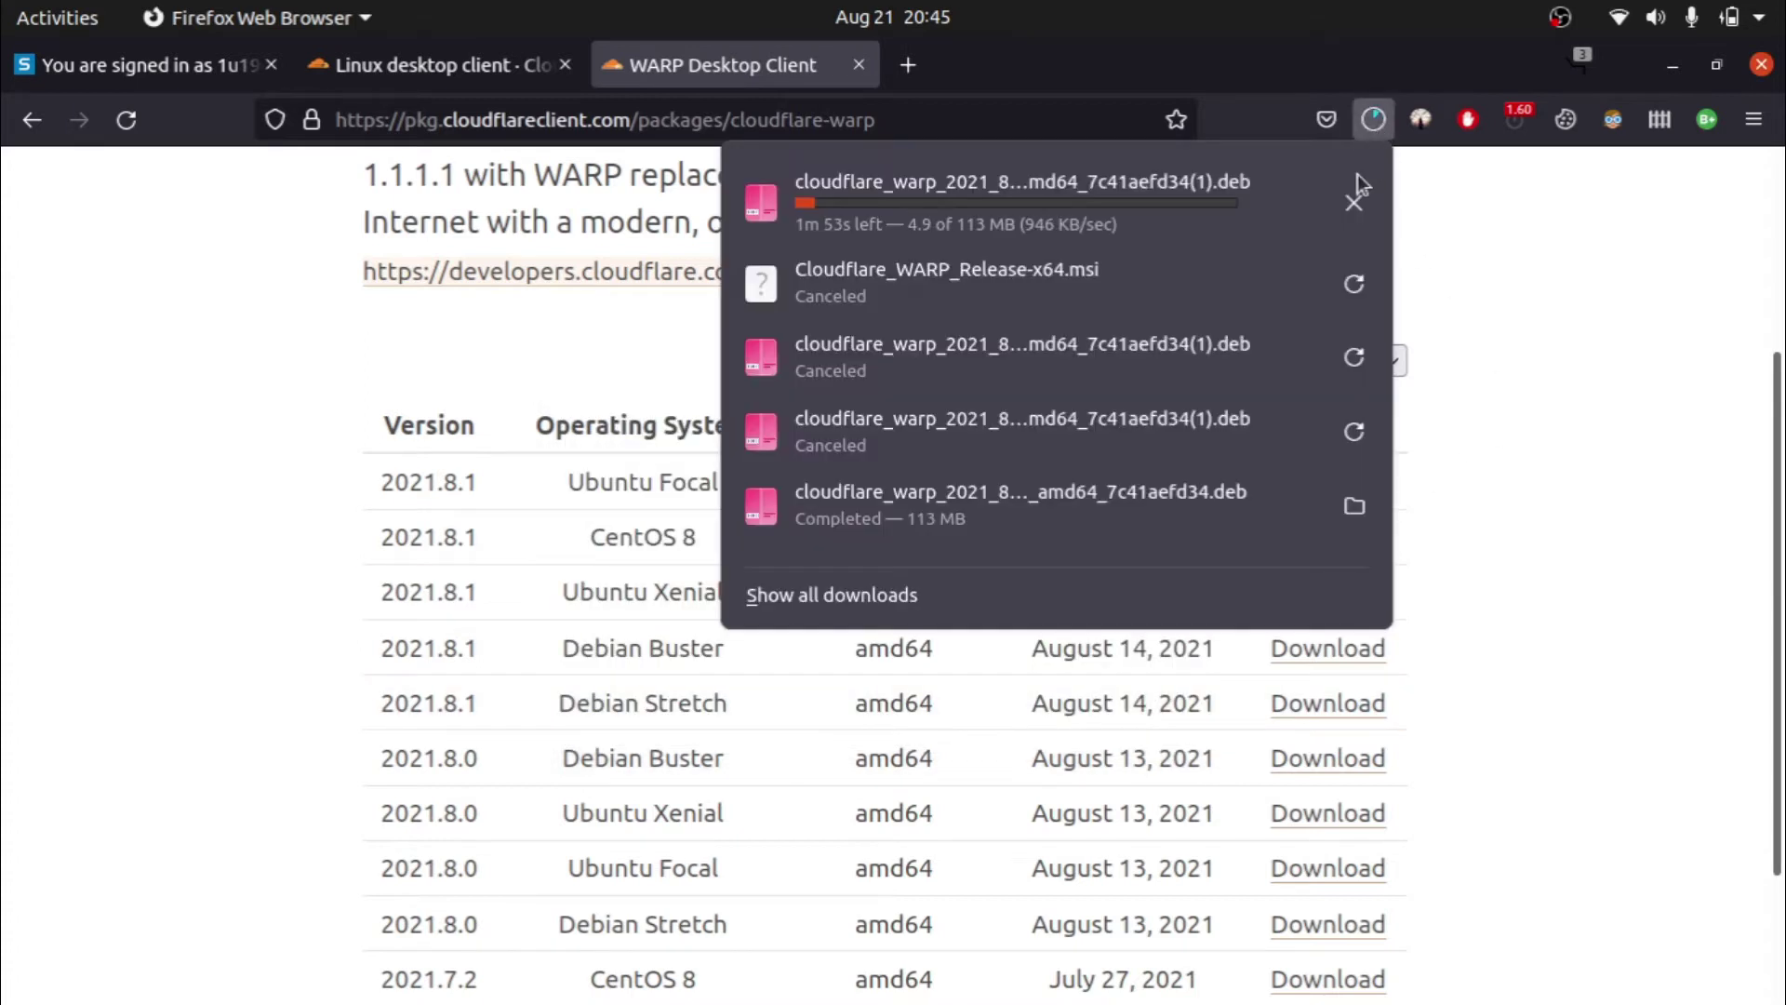
click(1356, 206)
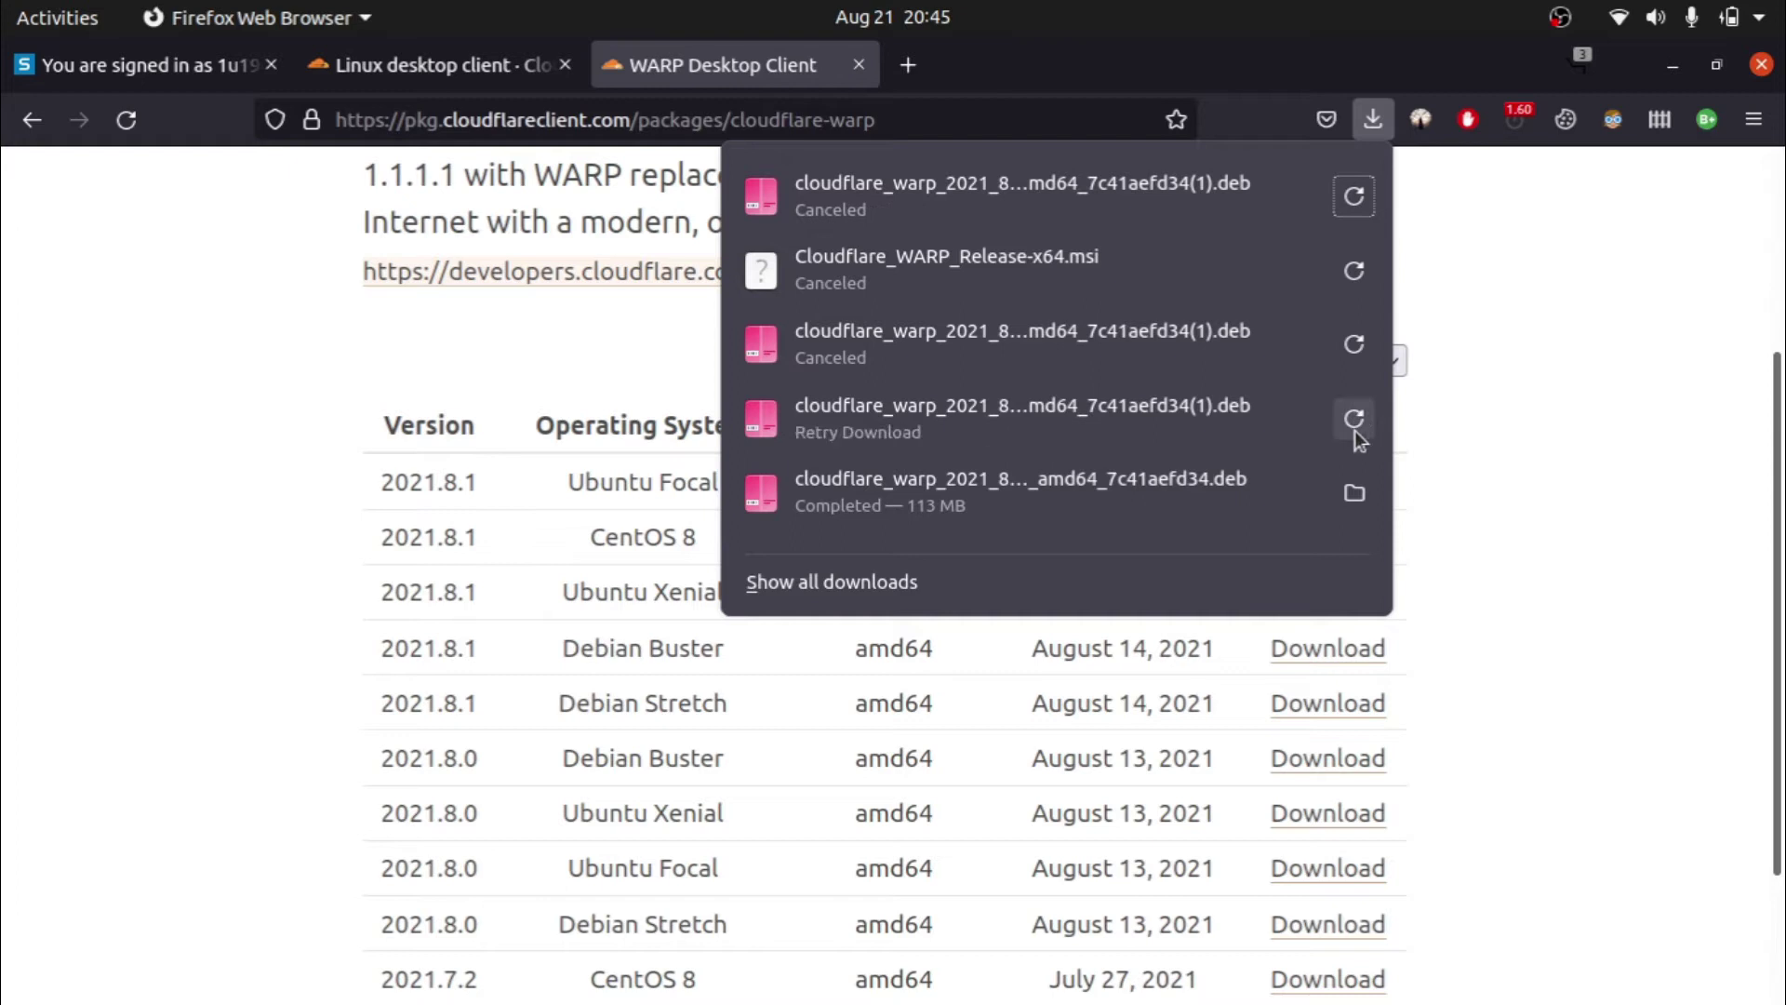
click(1355, 493)
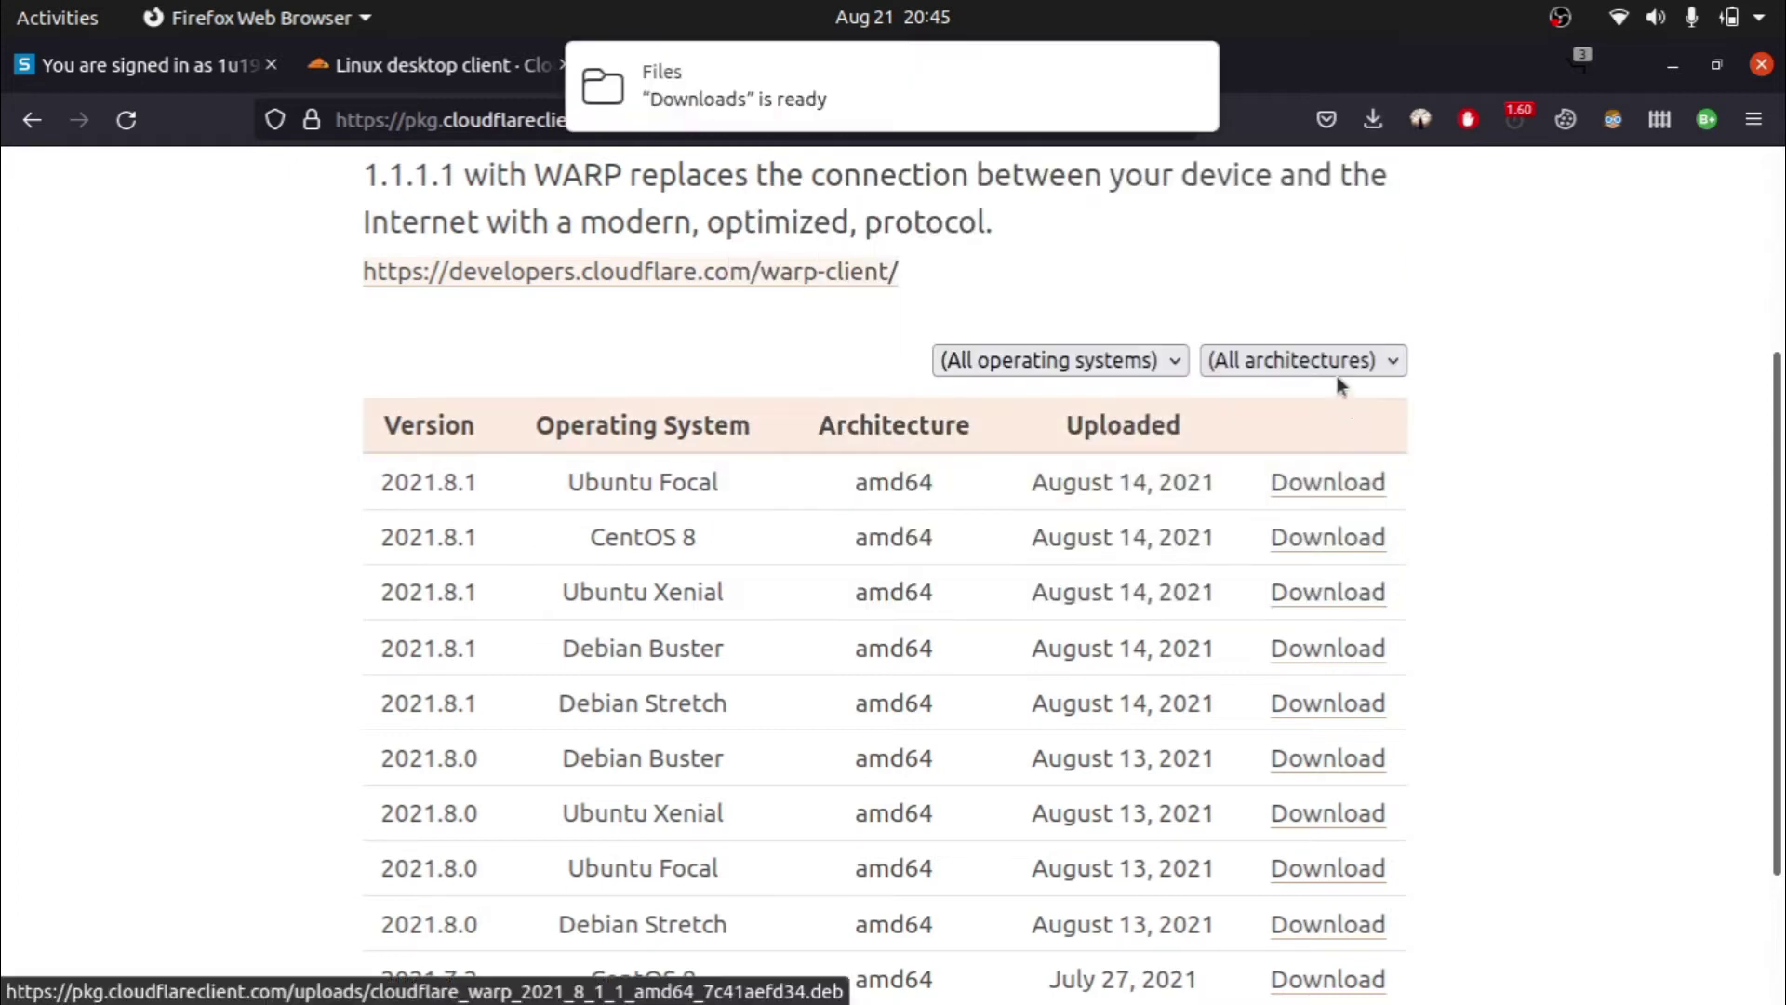
click(829, 91)
Install cloudflare-warp 2021.8.1-1 from the cloudflare_warp .deb in Ubuntu Software, then return to Firefox.
click(629, 401)
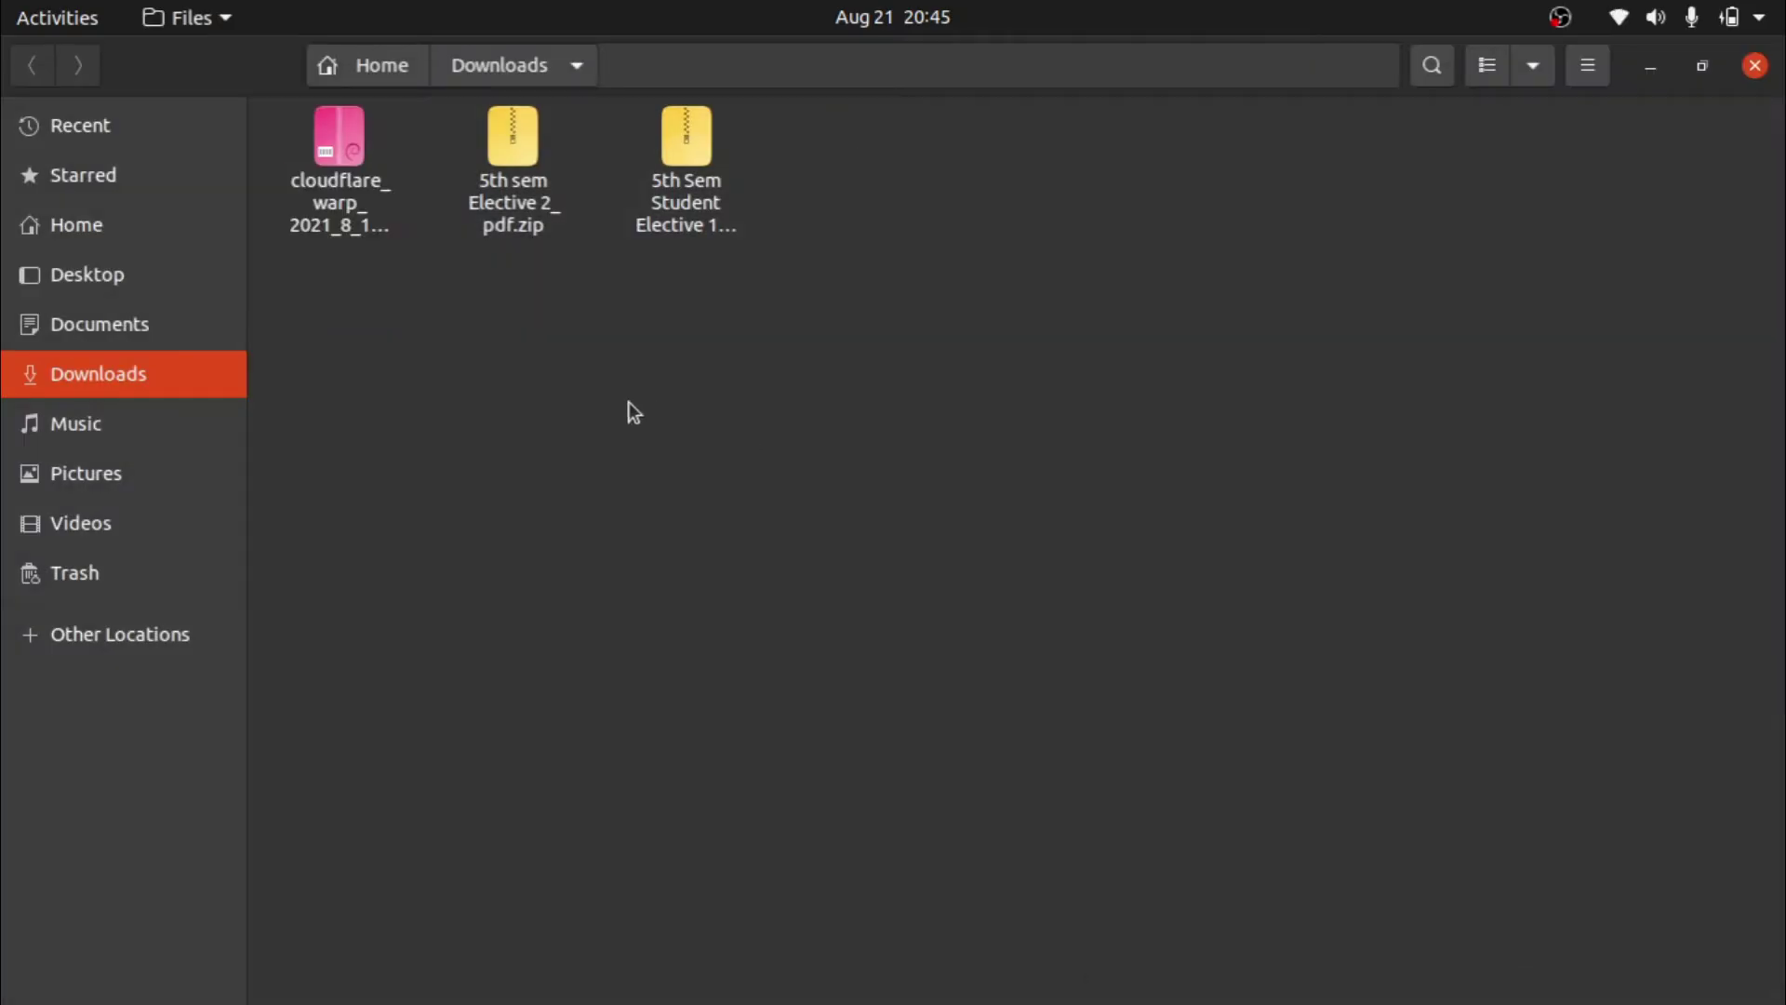
click(344, 196)
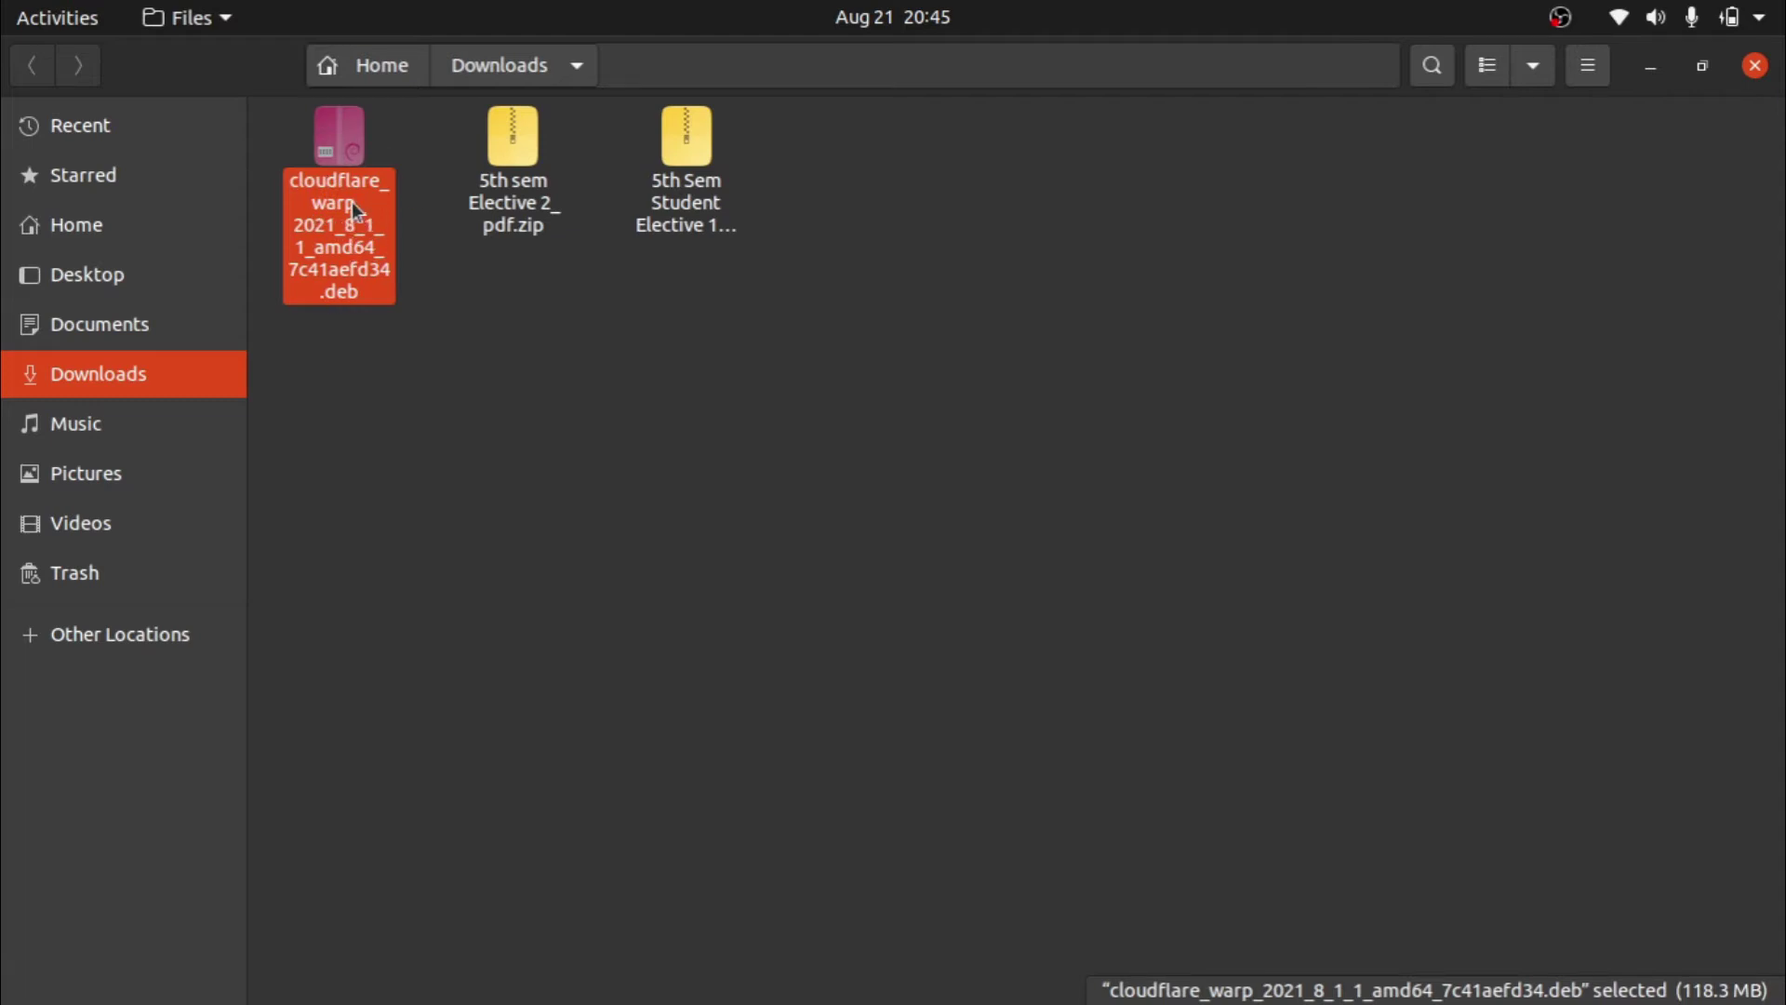
double_click(355, 211)
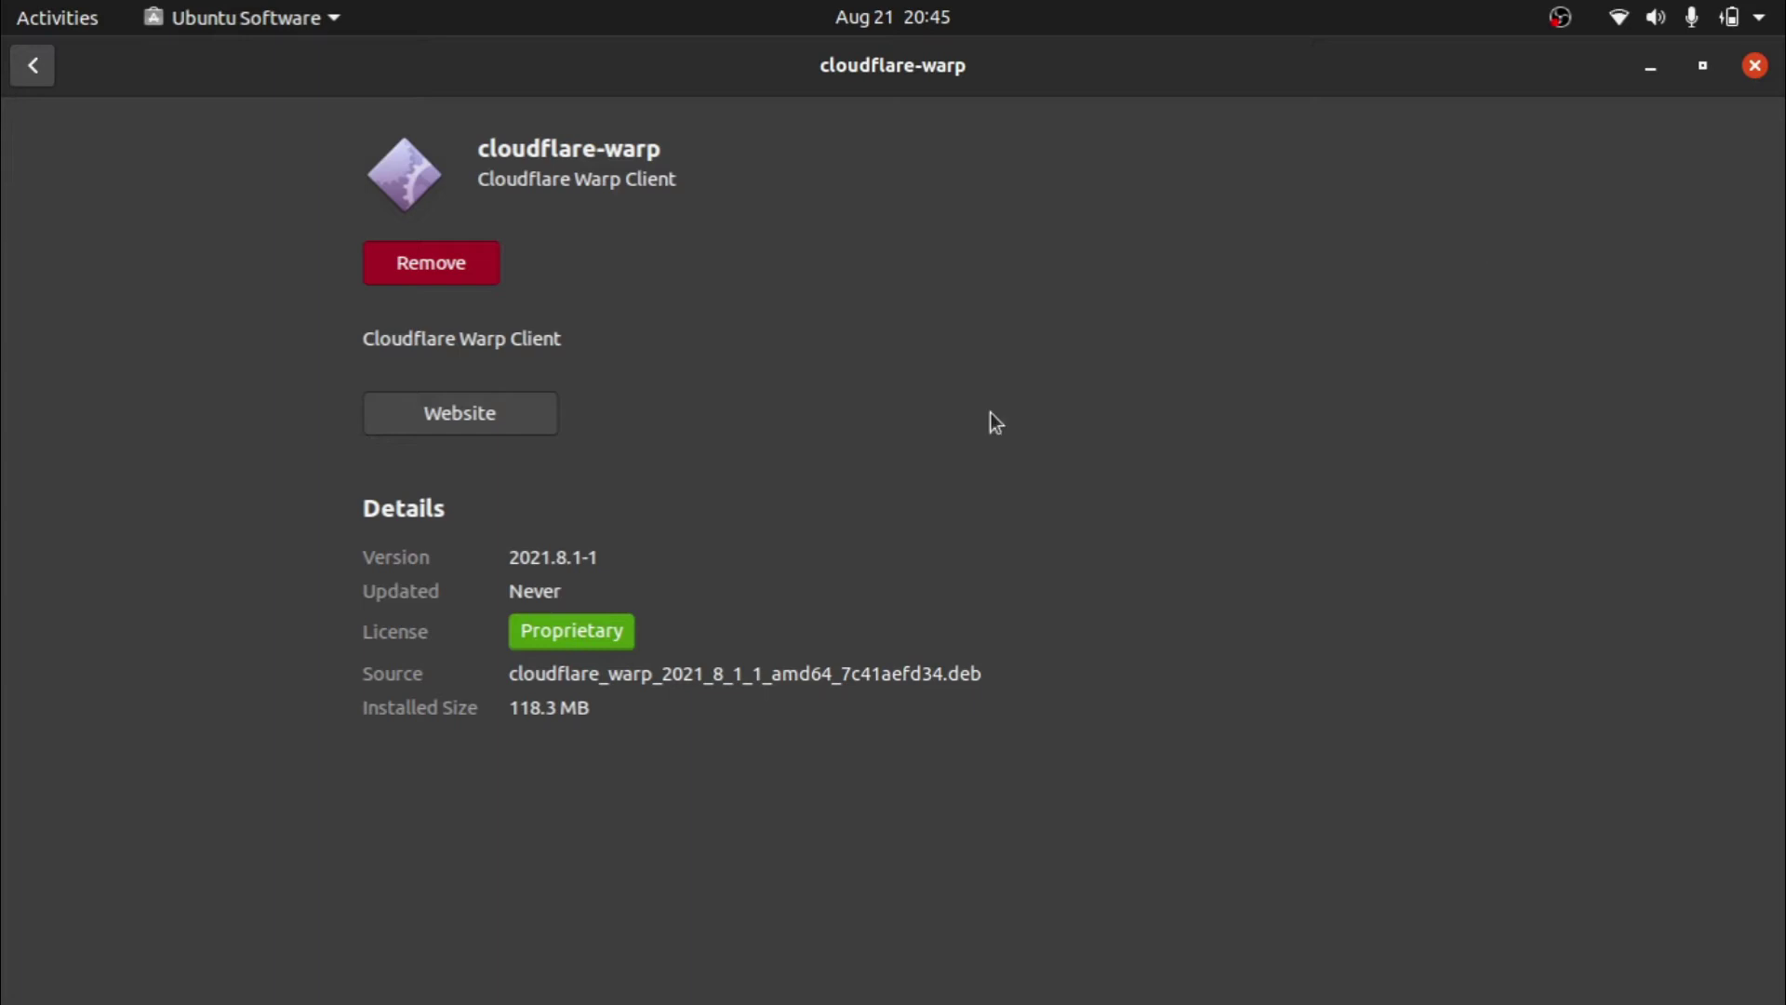
click(1754, 66)
click(813, 413)
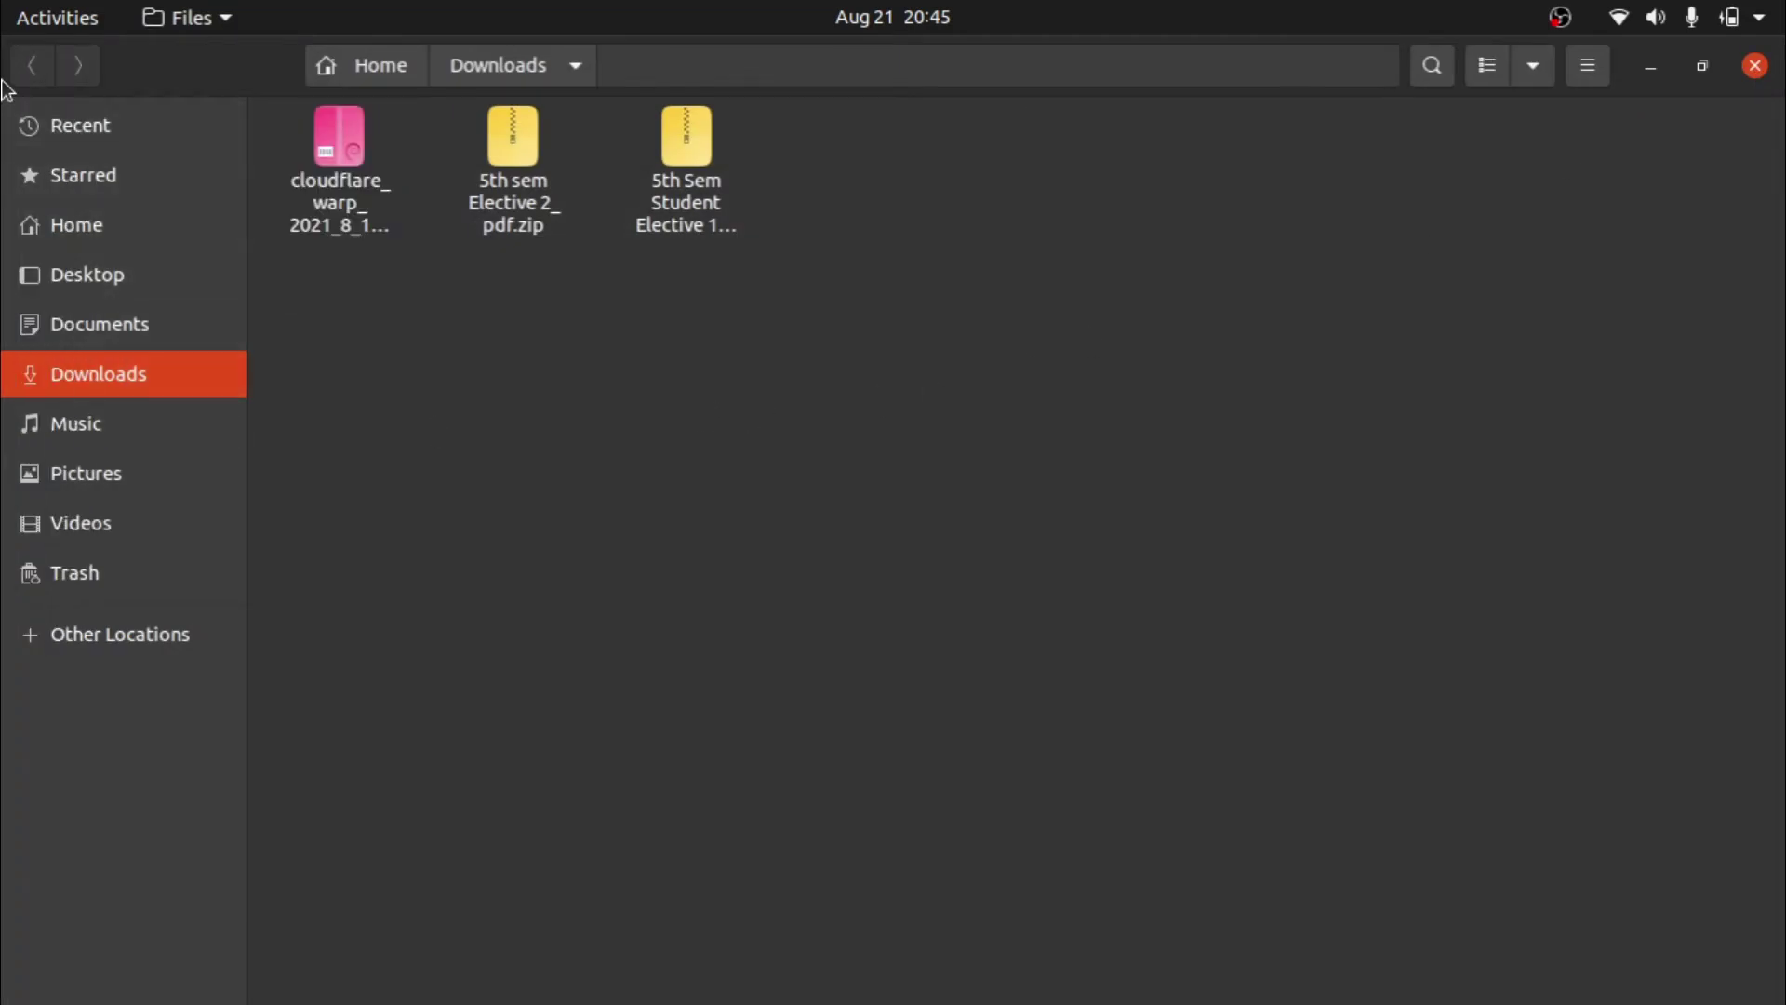
click(30, 61)
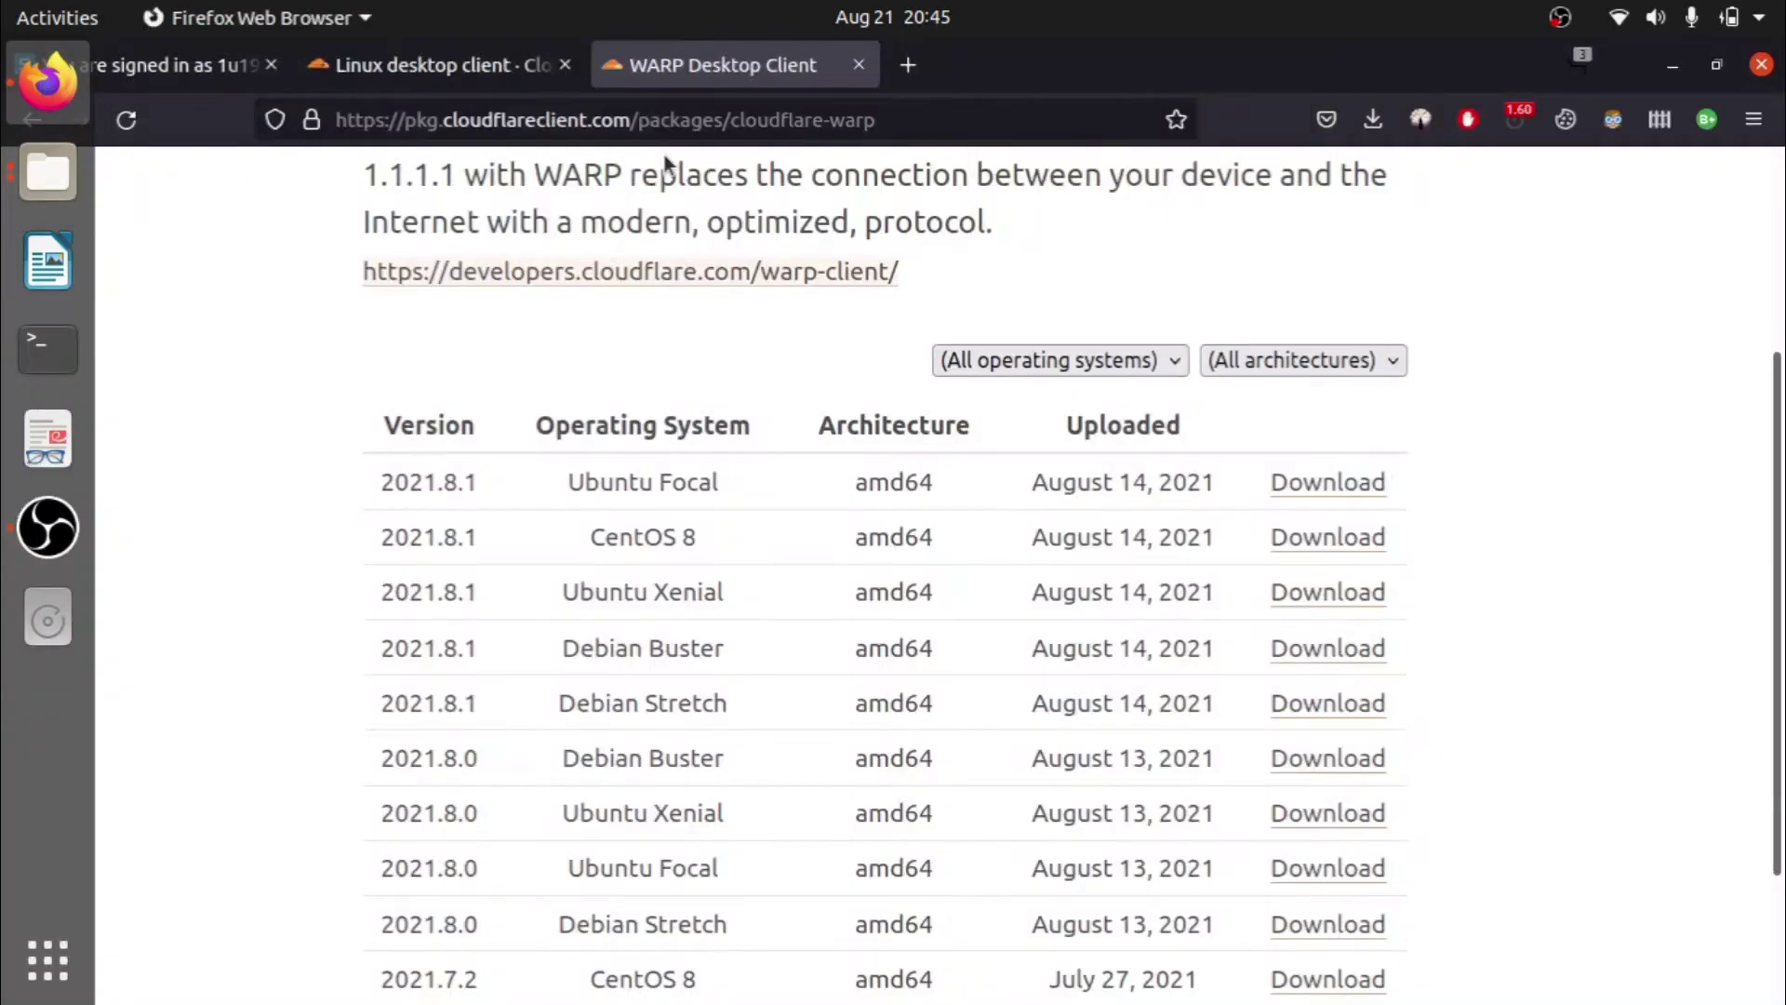
Load google.com in a new Firefox tab.
click(912, 67)
text(goo)
key(Return)
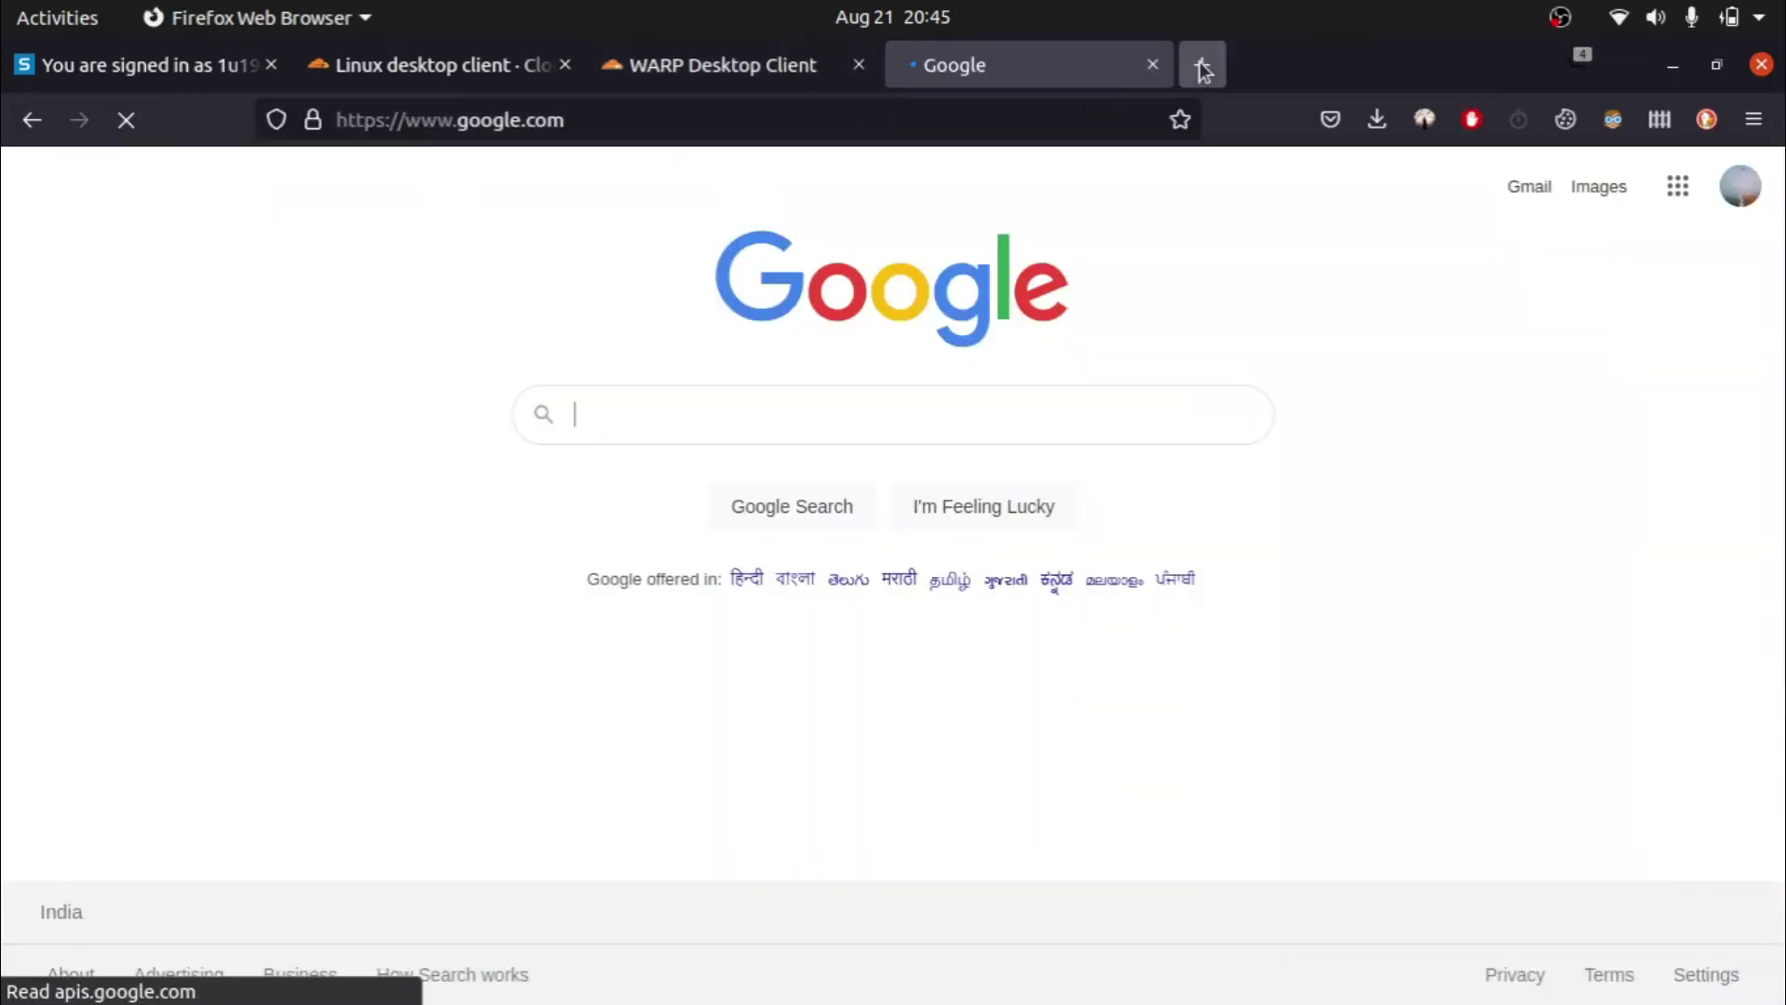
Load stackoverflow.com in another new tab and confirm the Secure Connection Failed error.
click(1200, 64)
text(stackoverflow.com/)
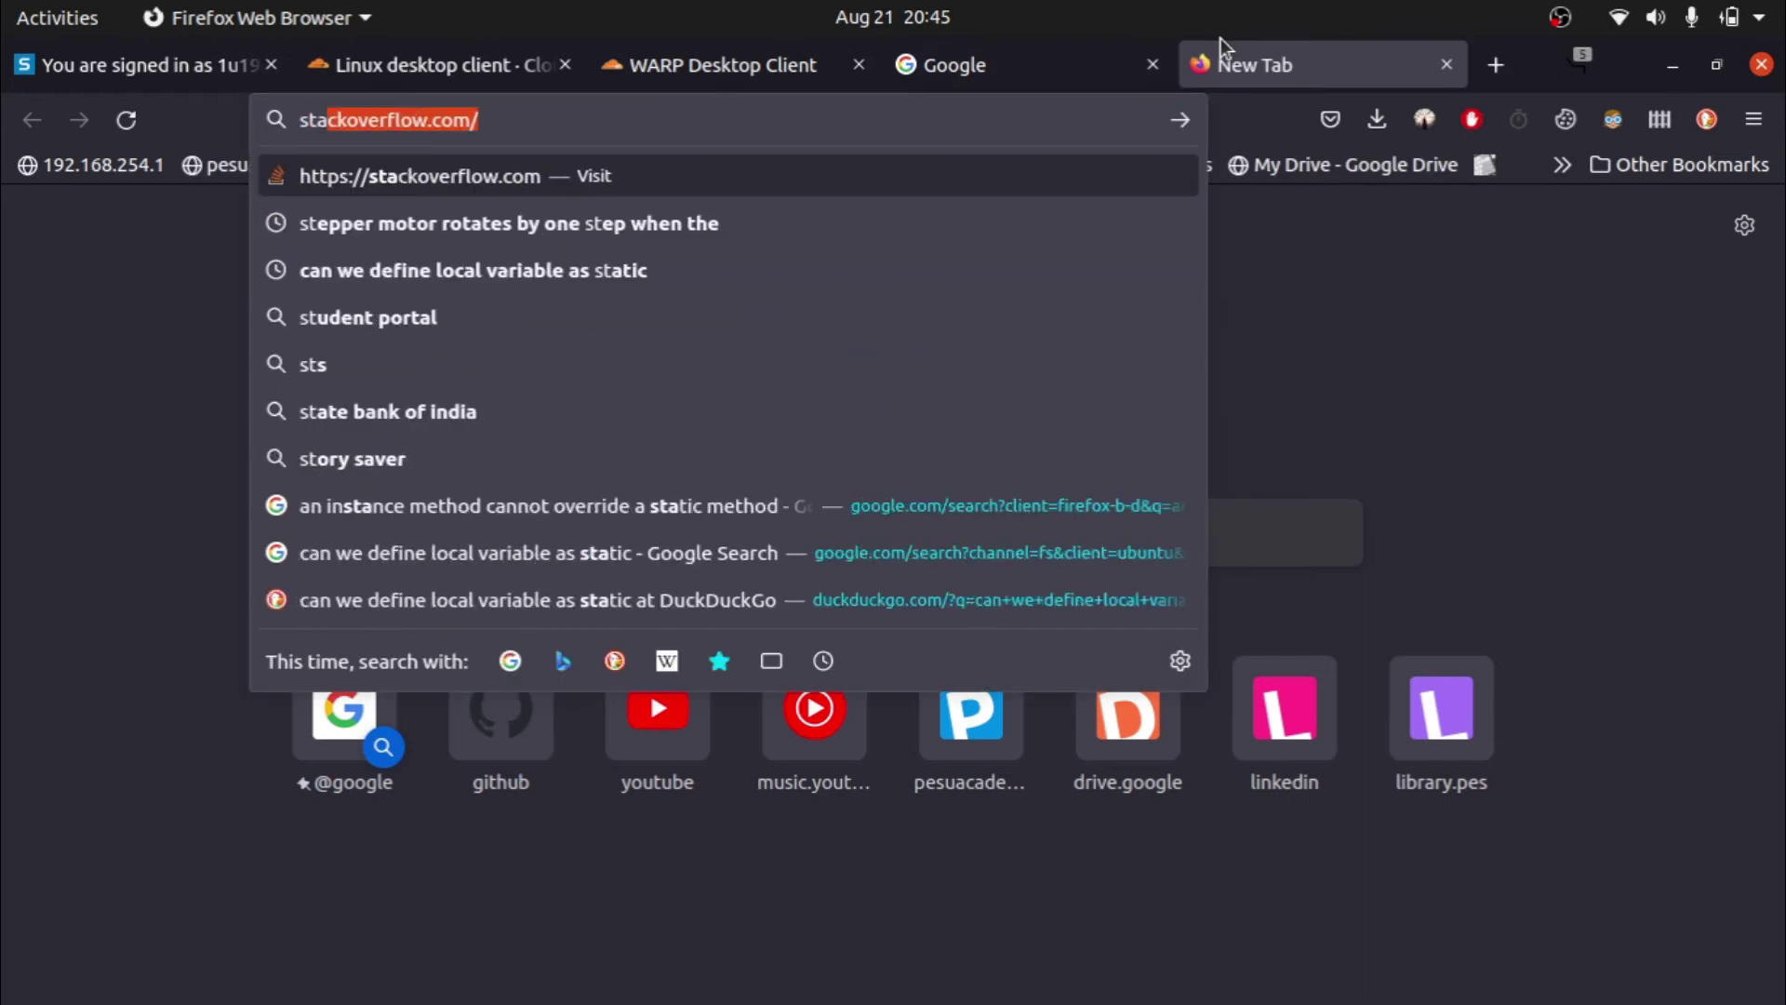
key(Return)
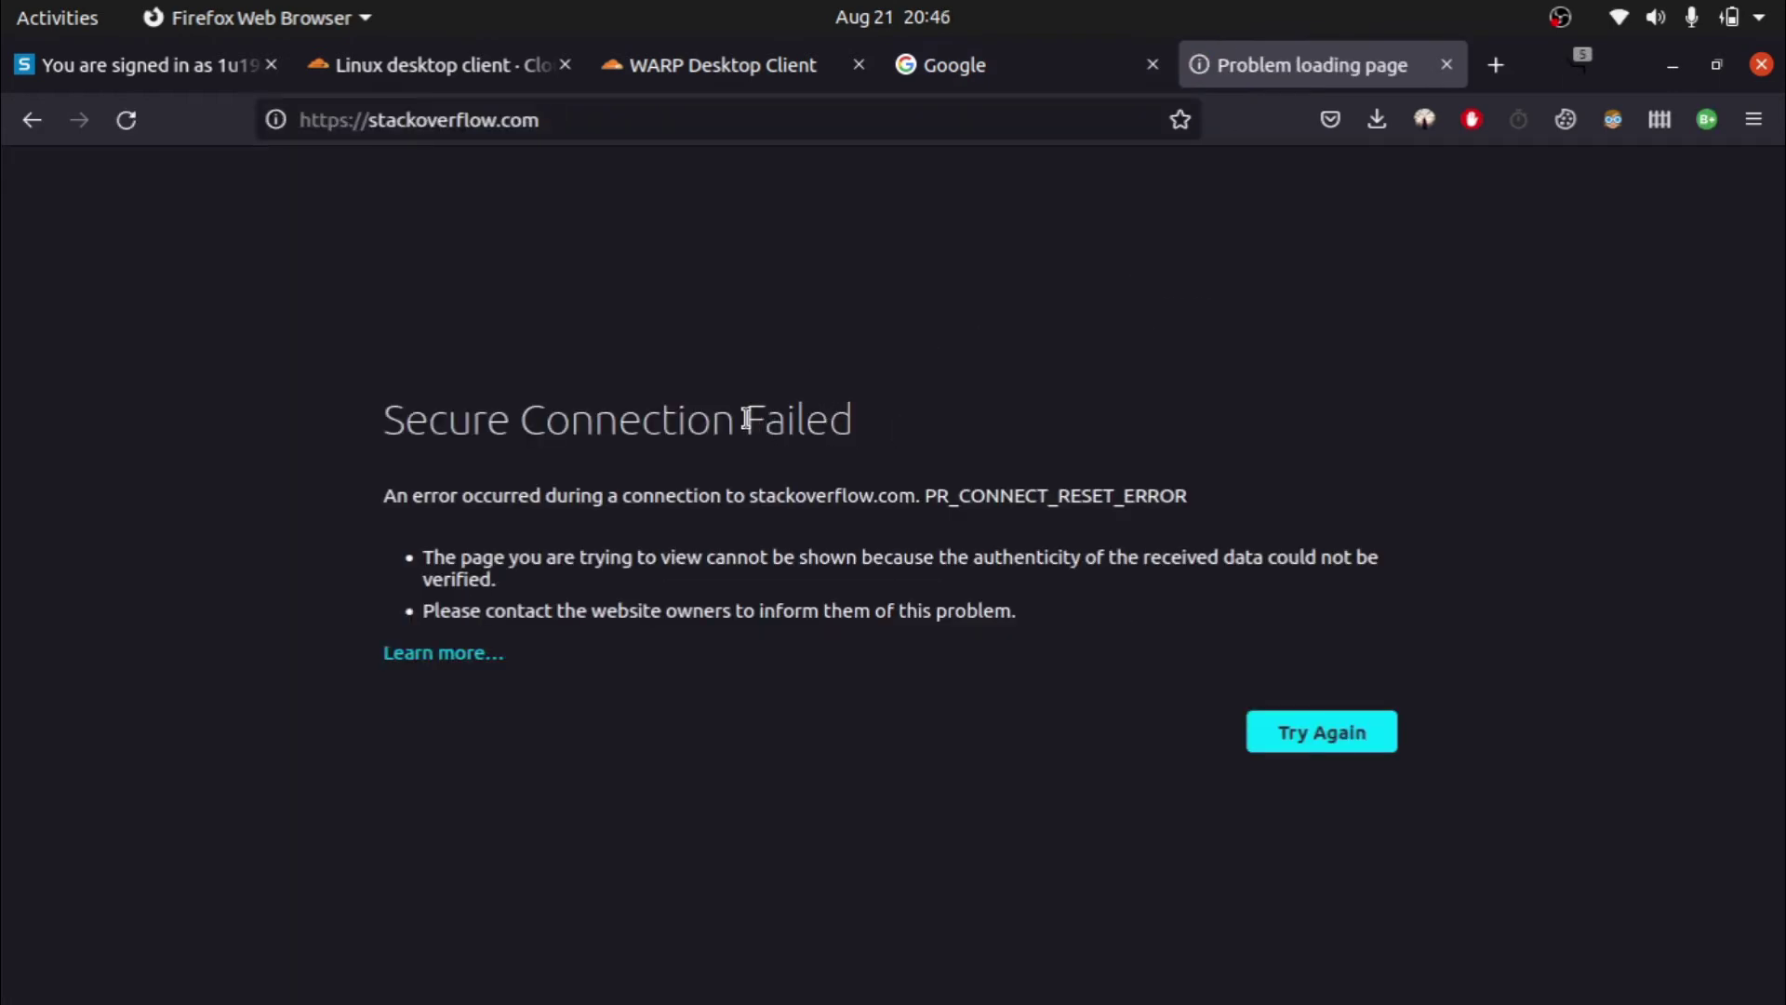
drag(746, 419, 863, 418)
click(938, 416)
mouse_move(75, 466)
Run warp-cli register in a maximized Terminal; it fails to contact the WARP API.
click(65, 350)
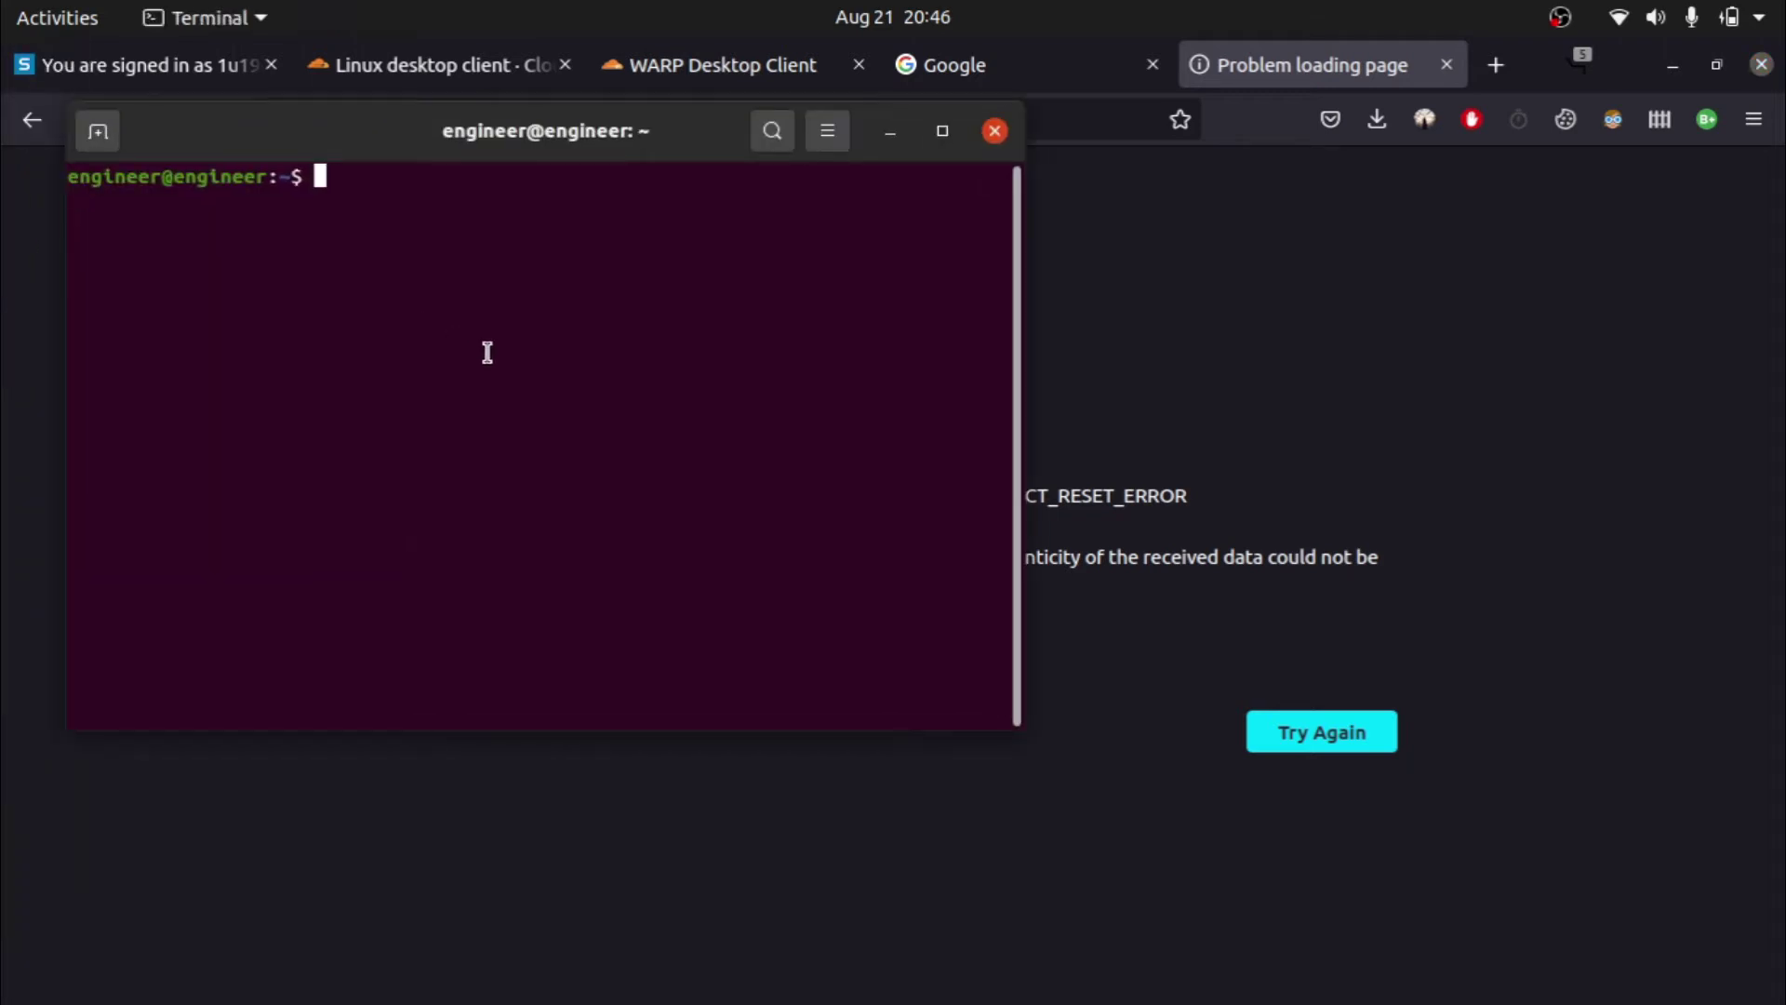
click(940, 131)
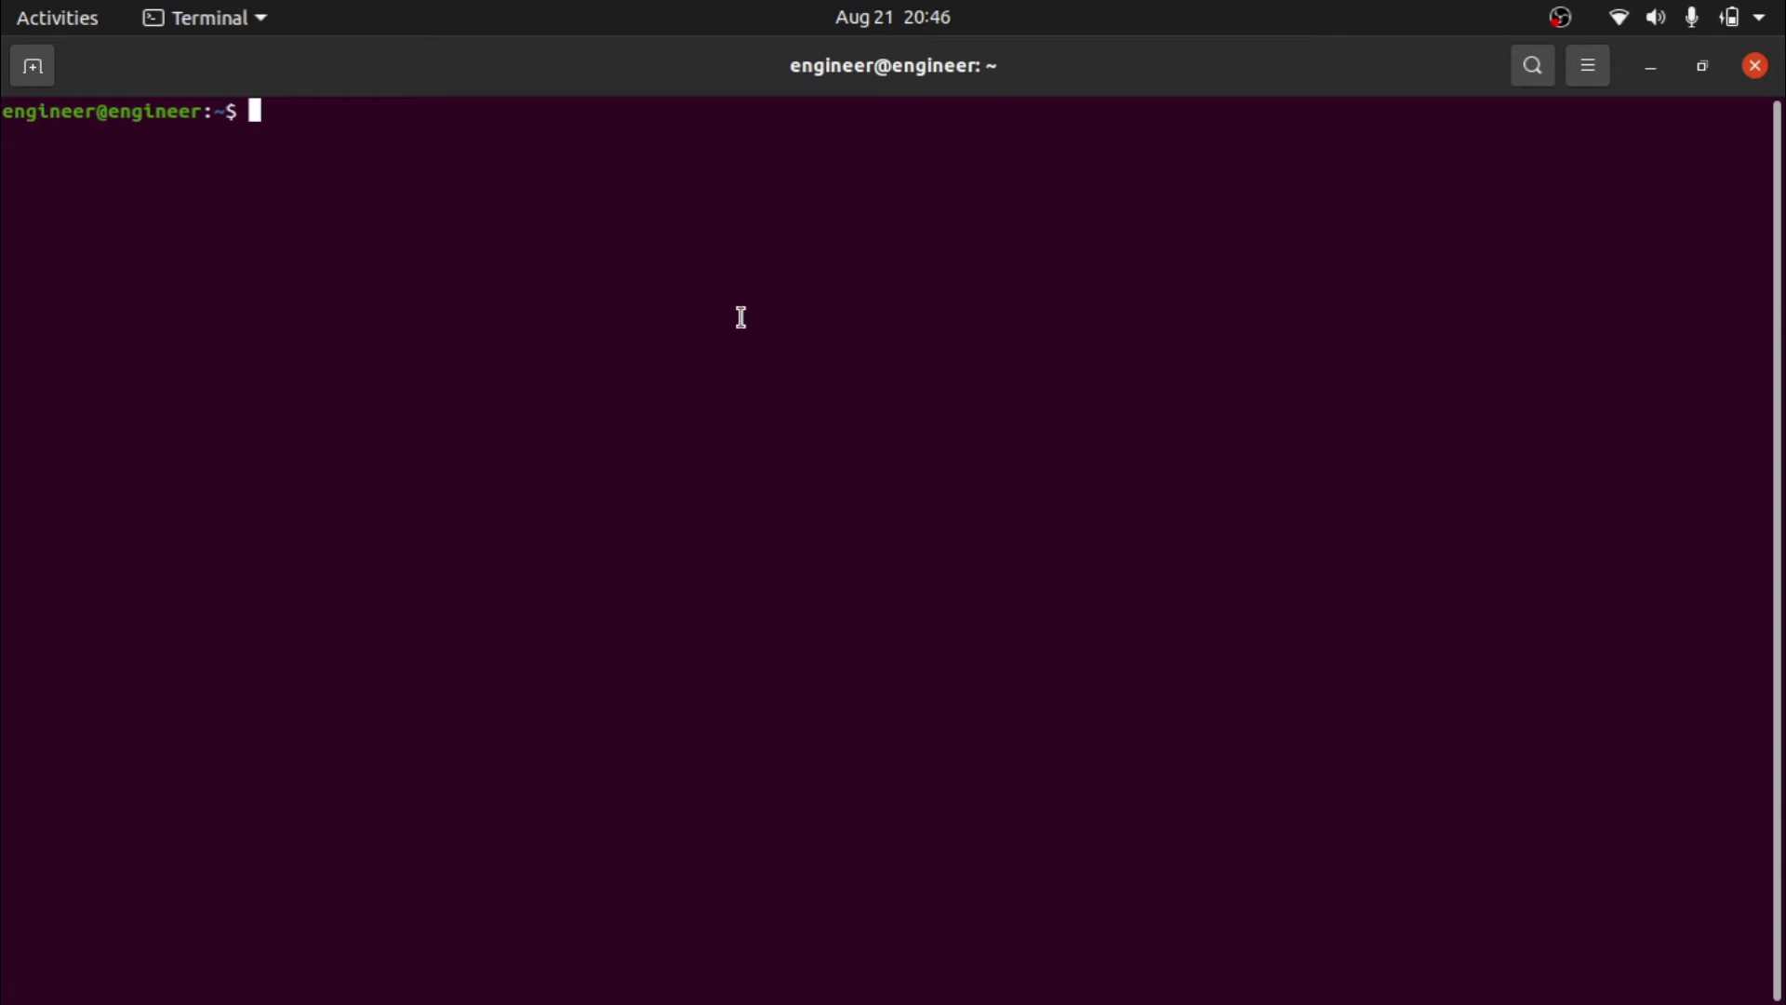
text(warp-cli register)
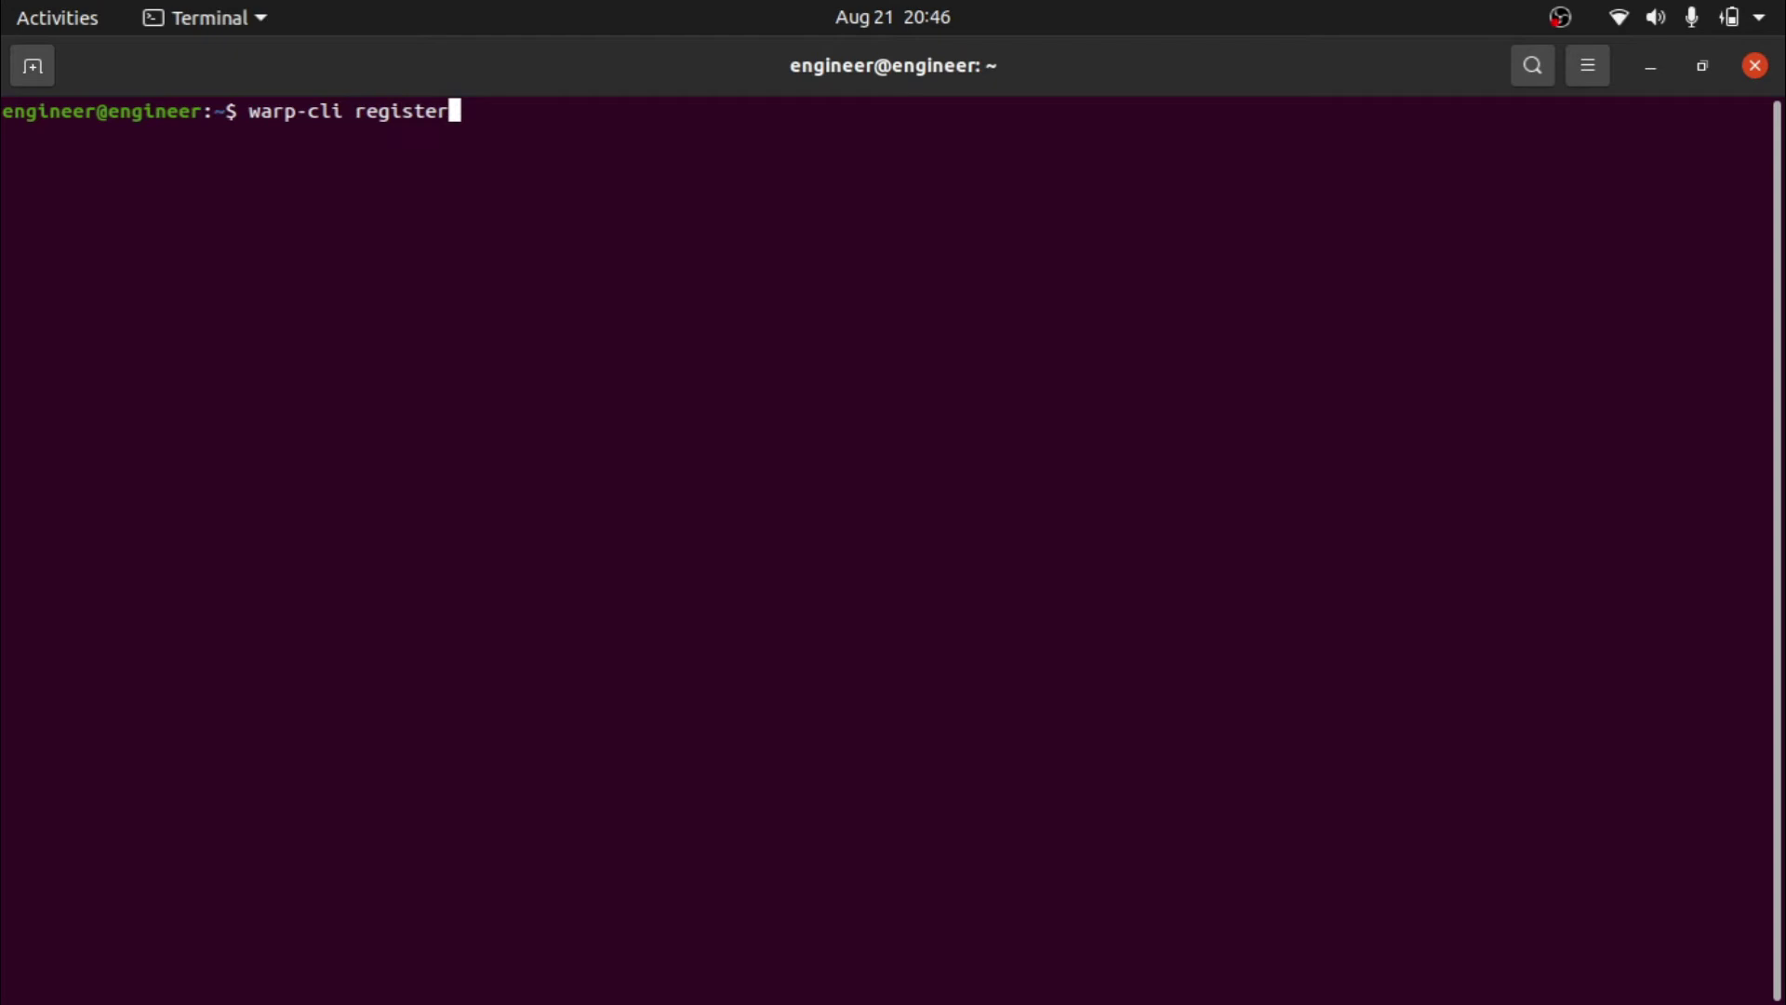
key(Return)
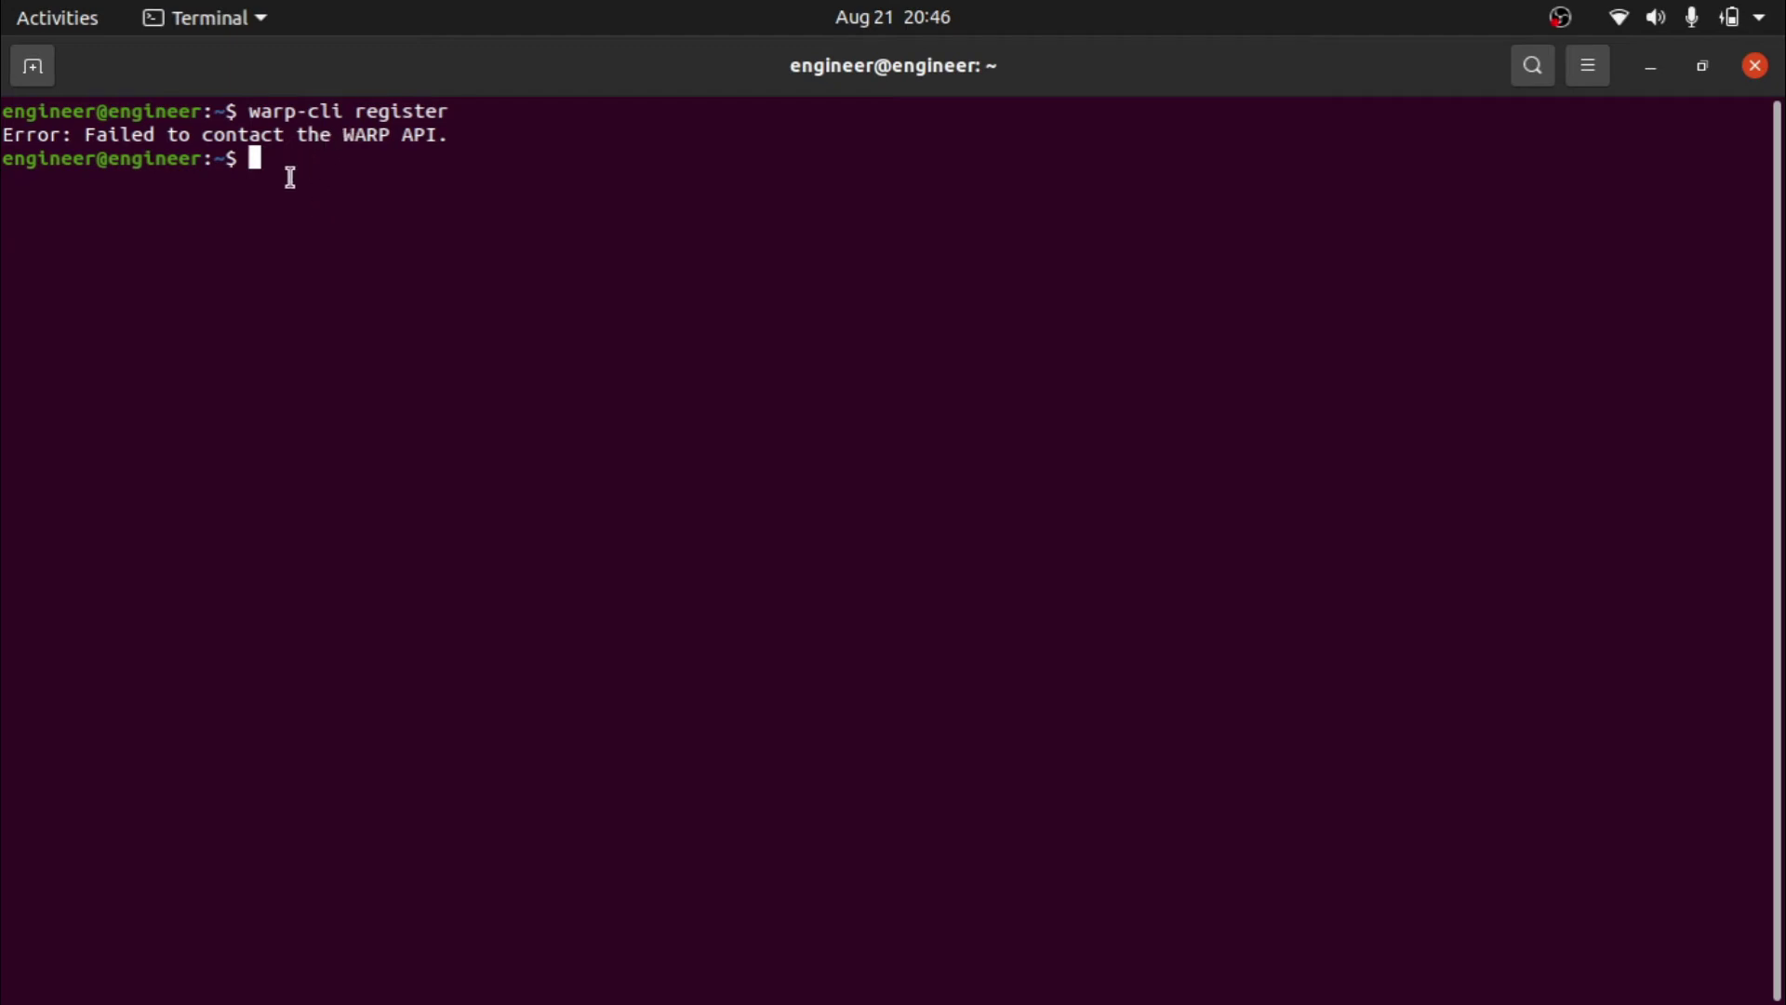
drag(246, 114, 468, 139)
Clear the terminal and run warp-cli connect, confirming it prints Success.
click(456, 140)
key(ctrl+l)
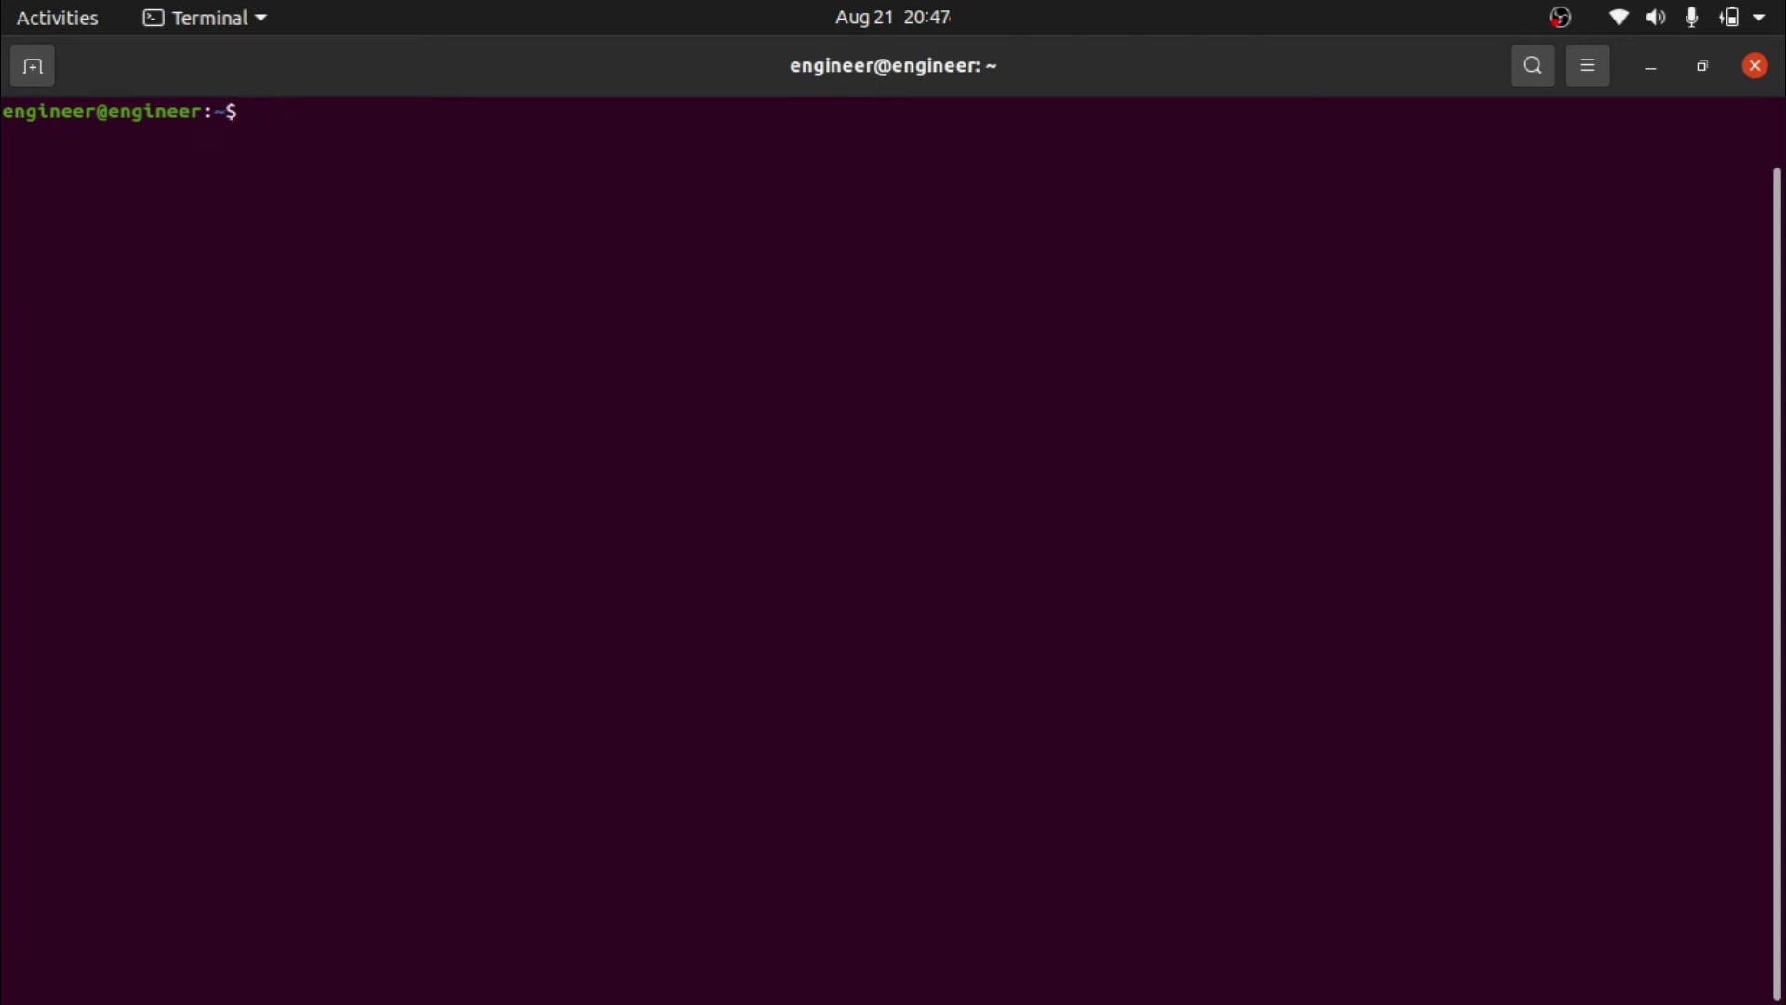
text(warp-cli connect)
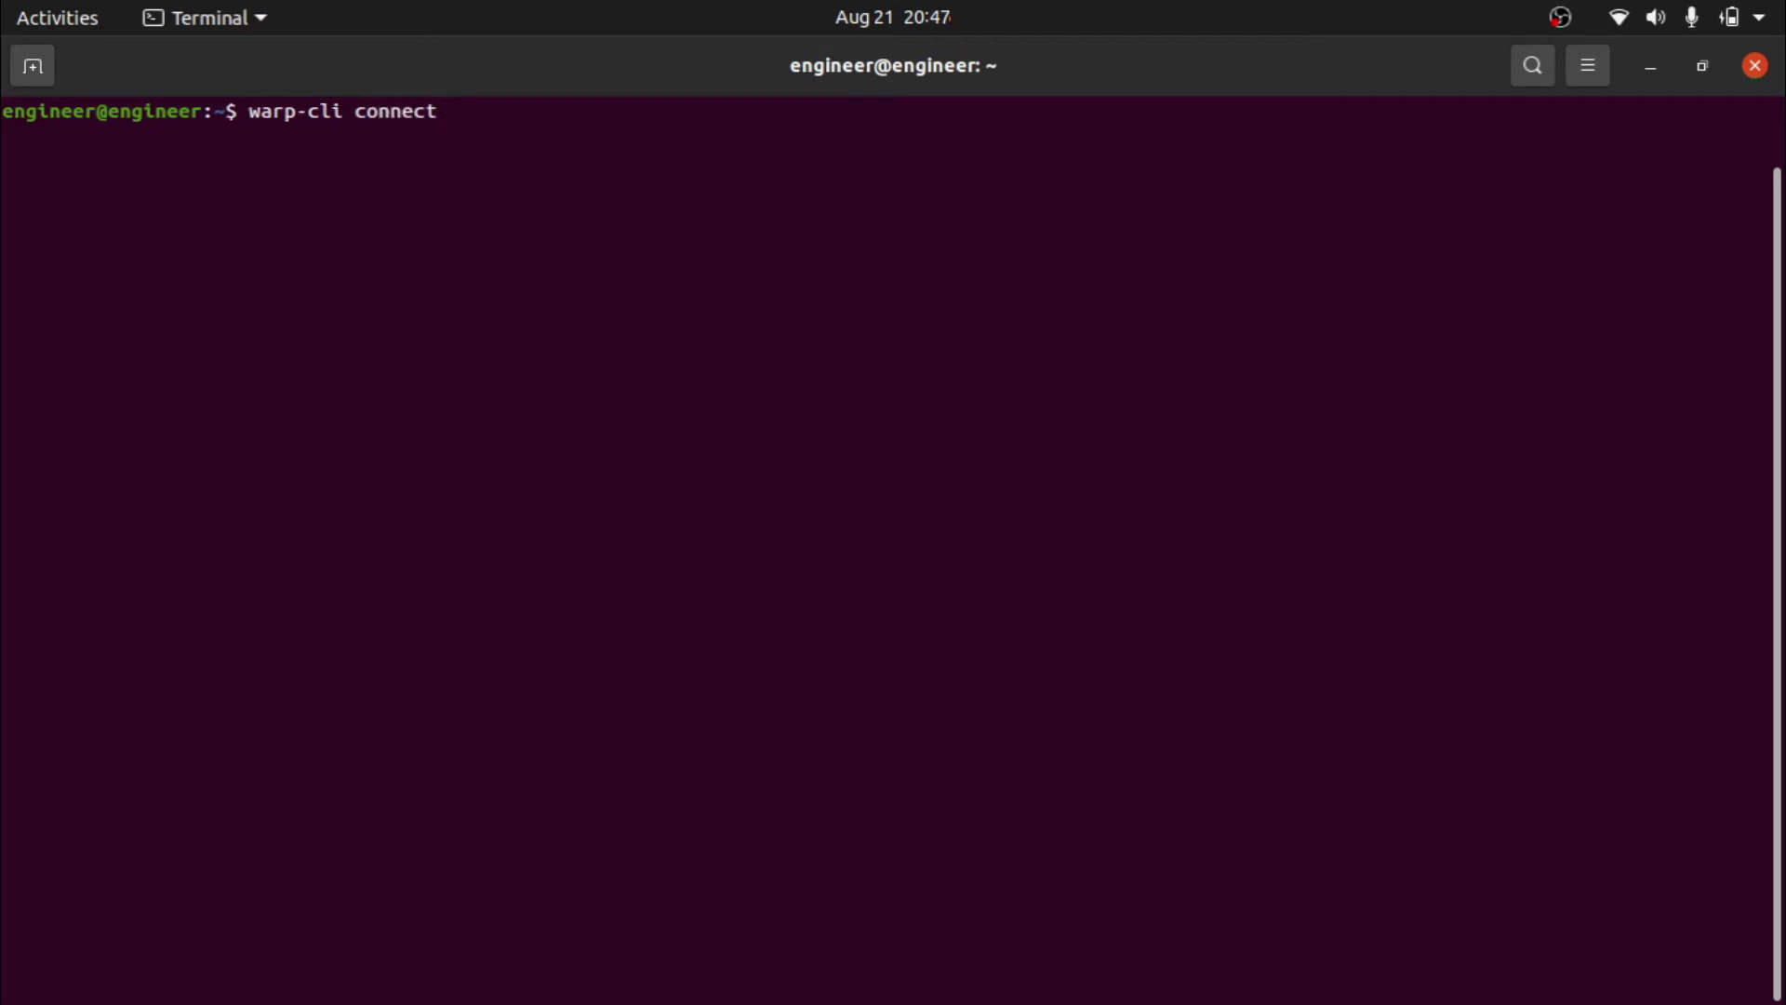
key(Return)
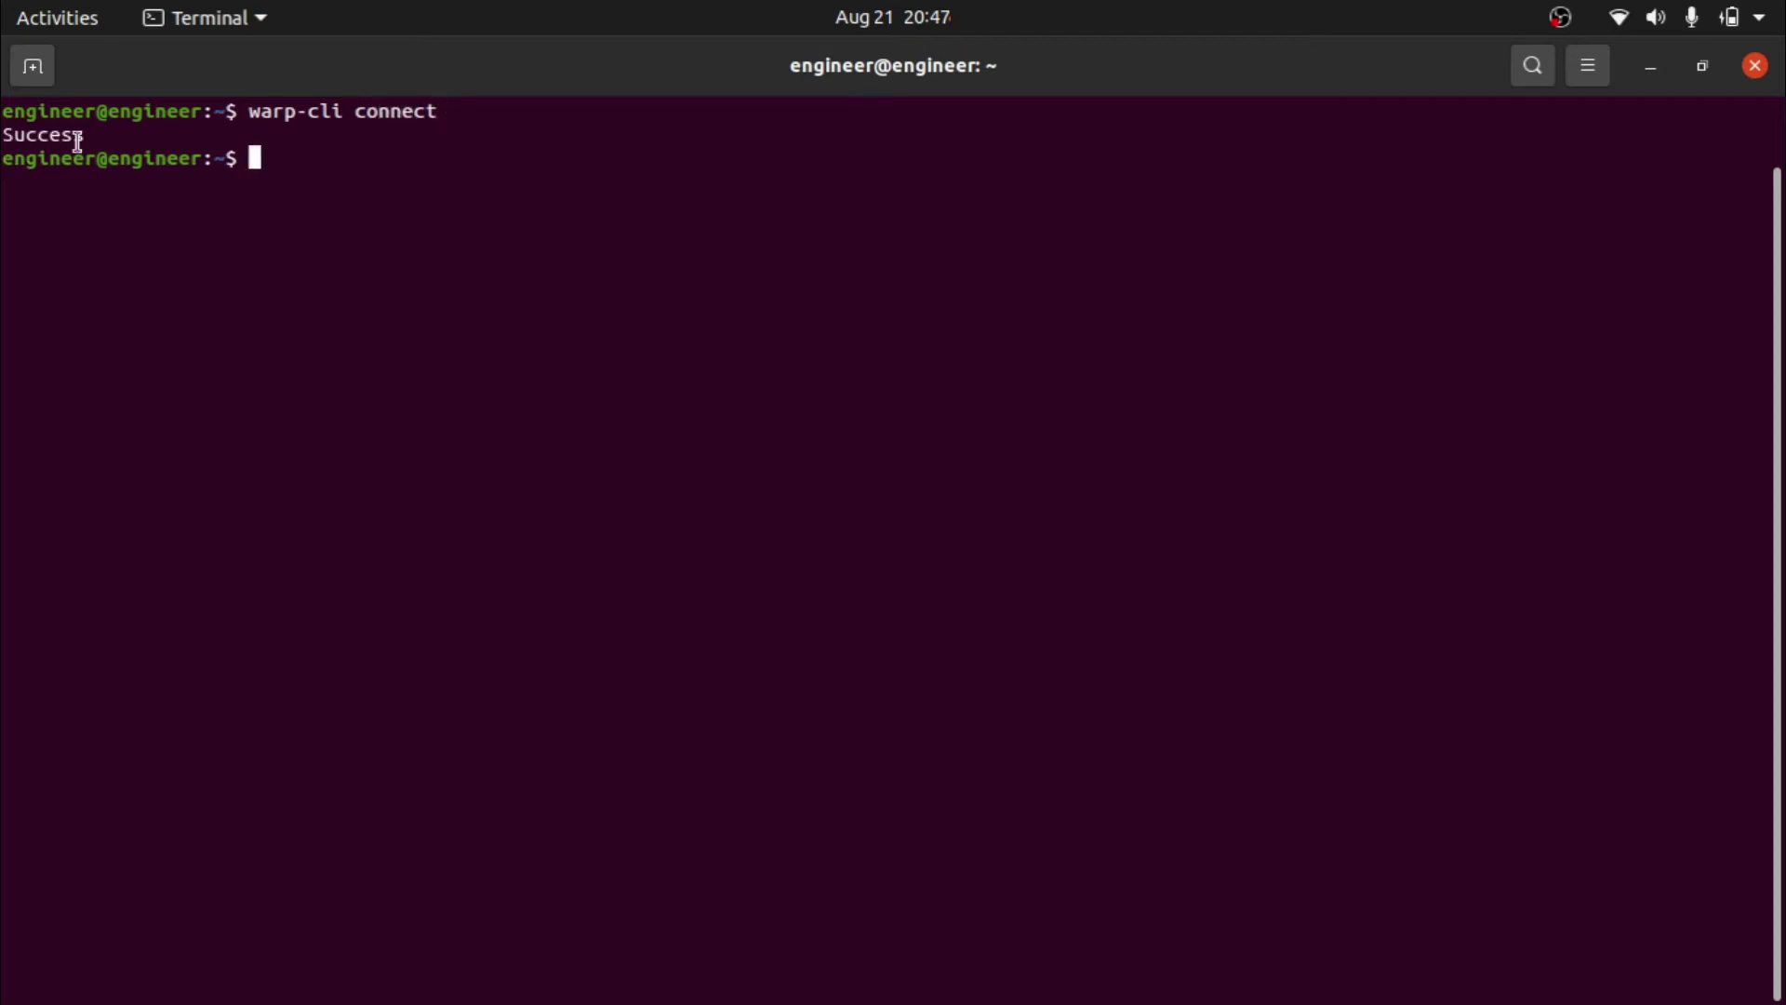
drag(81, 139, 4, 144)
click(400, 160)
Retry the failed stackoverflow.com page until the Stack Overflow homepage loads, then return to Terminal.
click(70, 115)
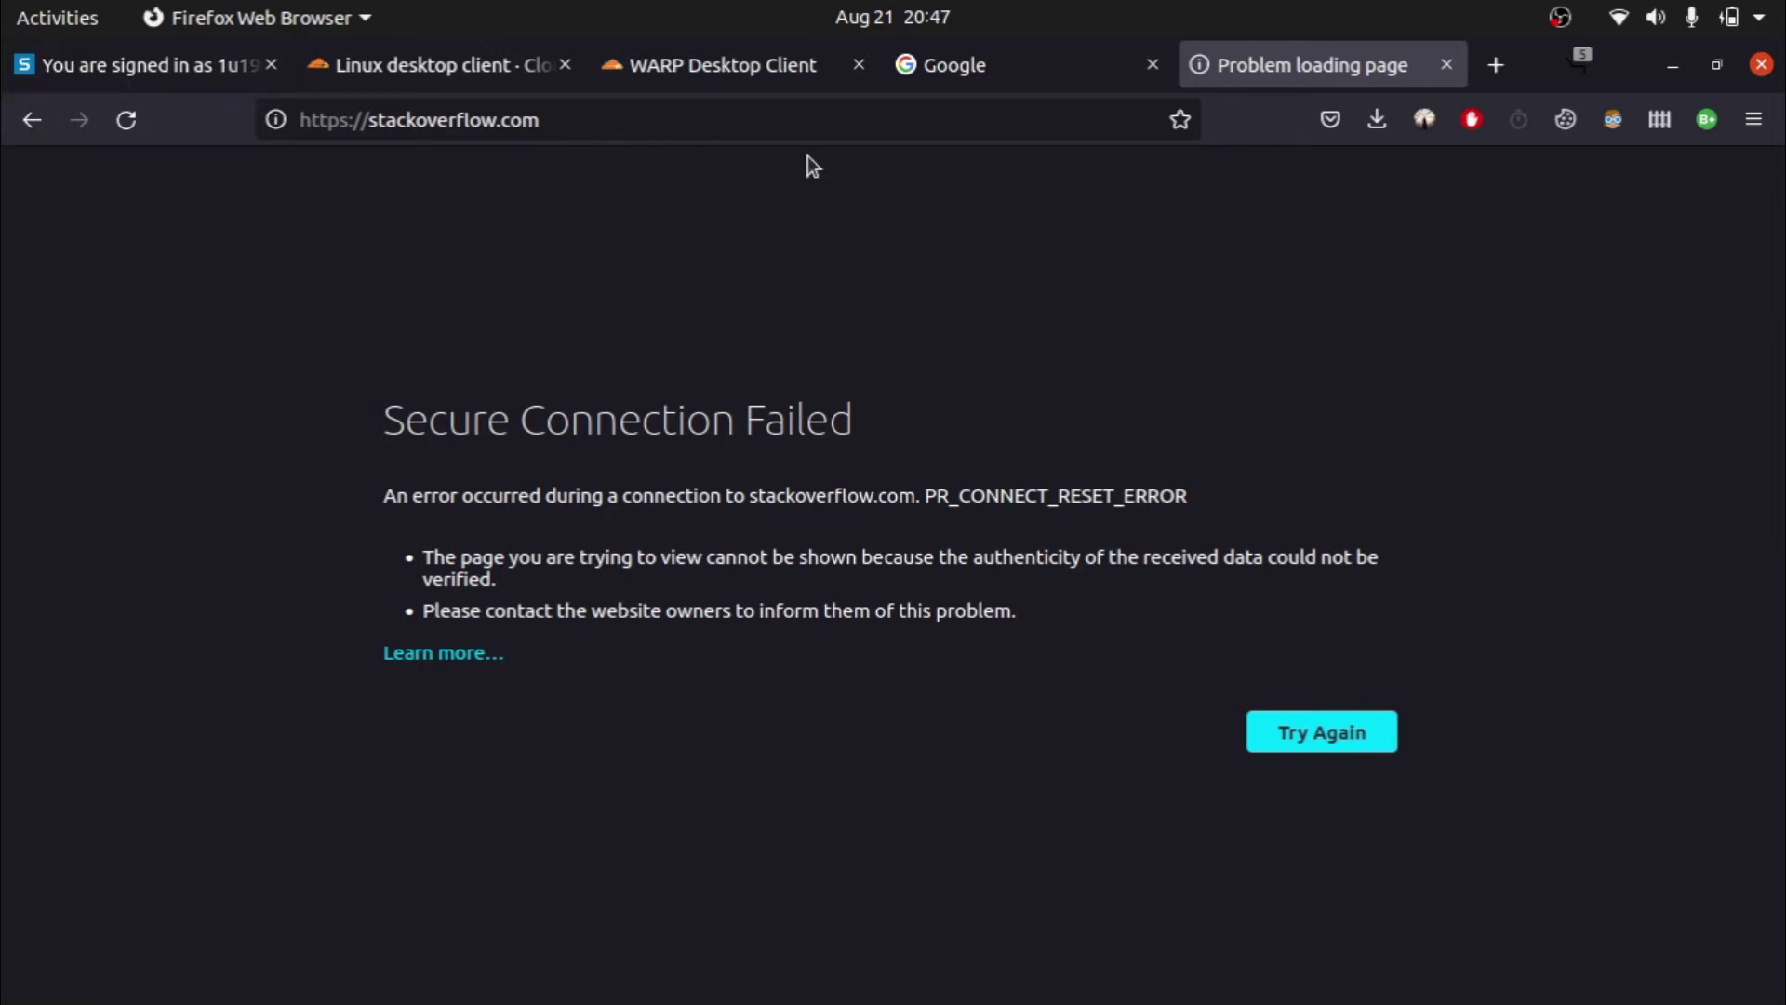
click(1330, 733)
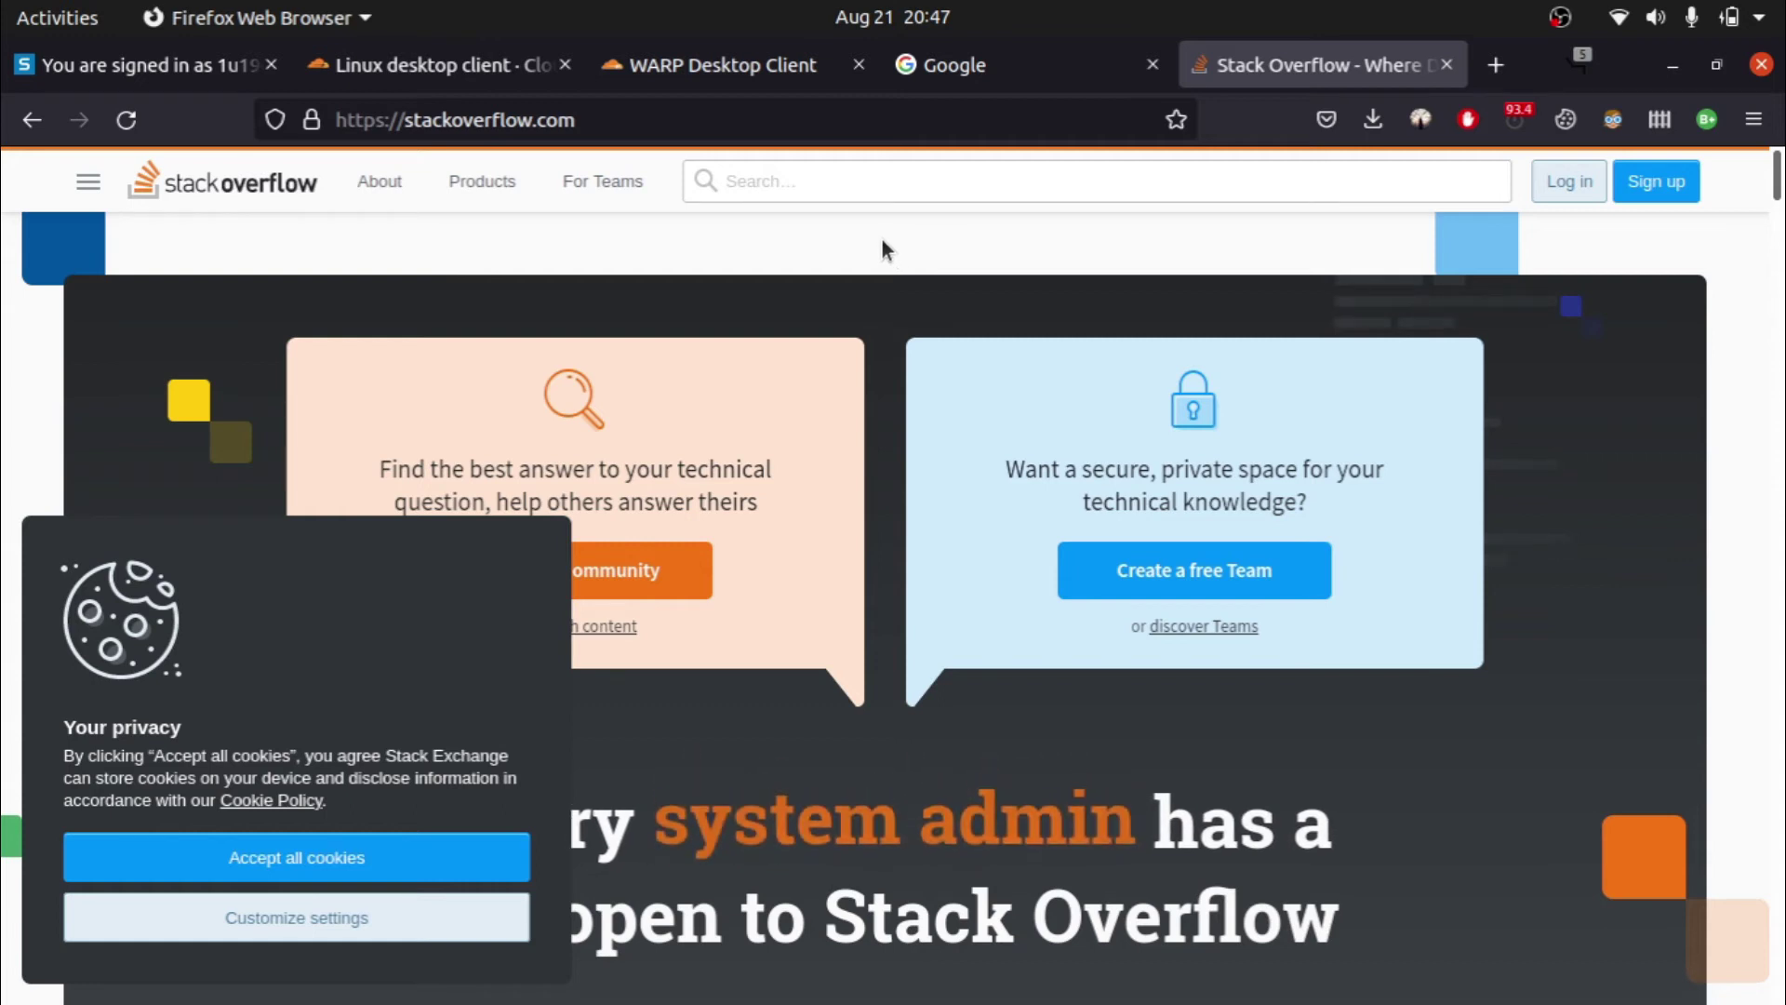
mouse_move(1, 270)
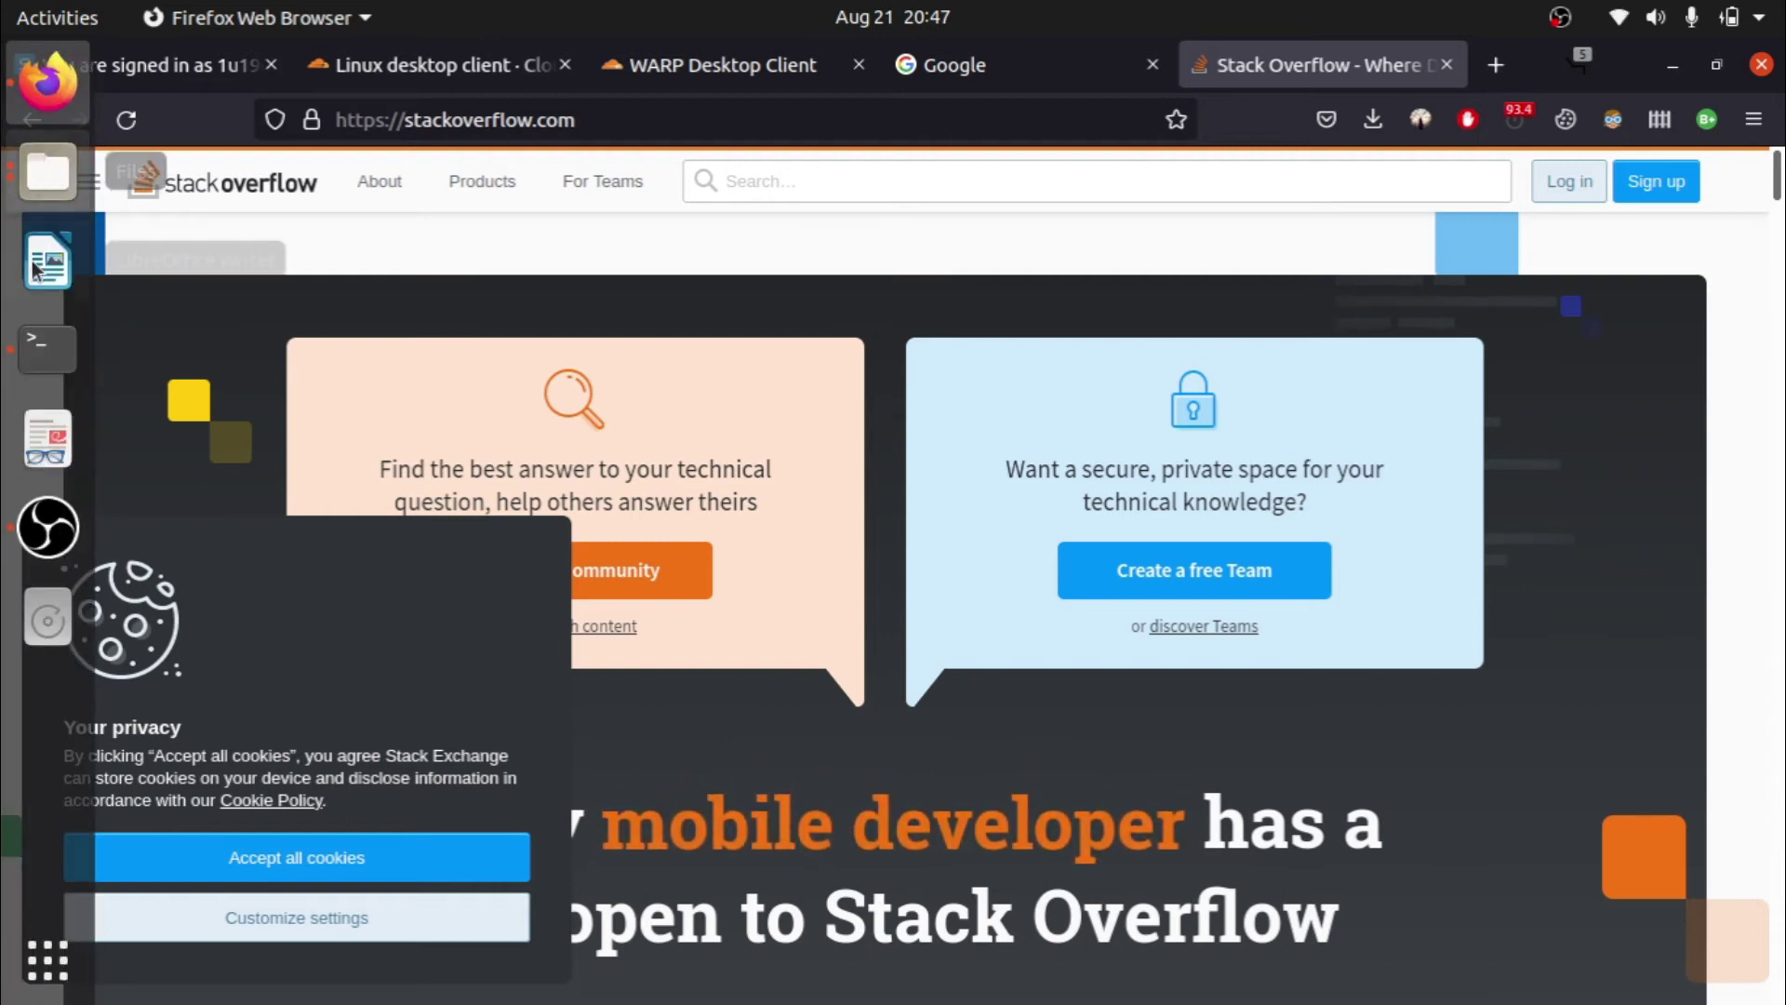
click(47, 348)
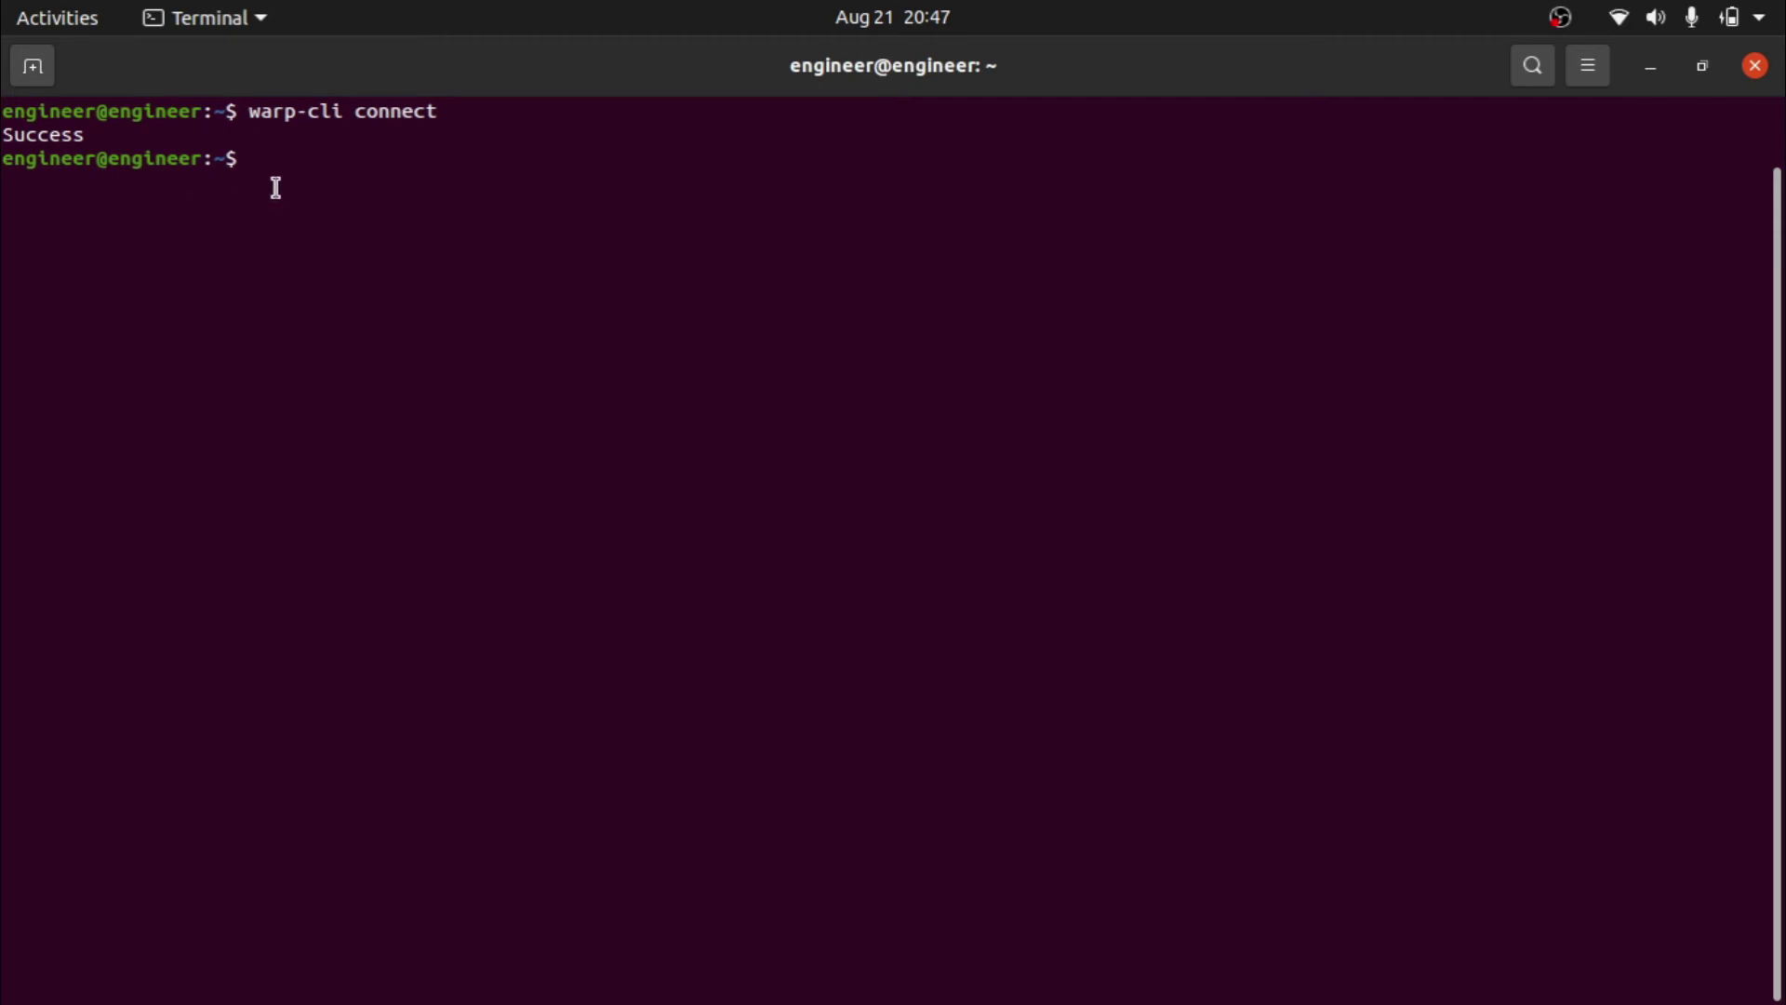
Clear the screen and run warp-cli disconnect, which returns Success.
key(ctrl+l)
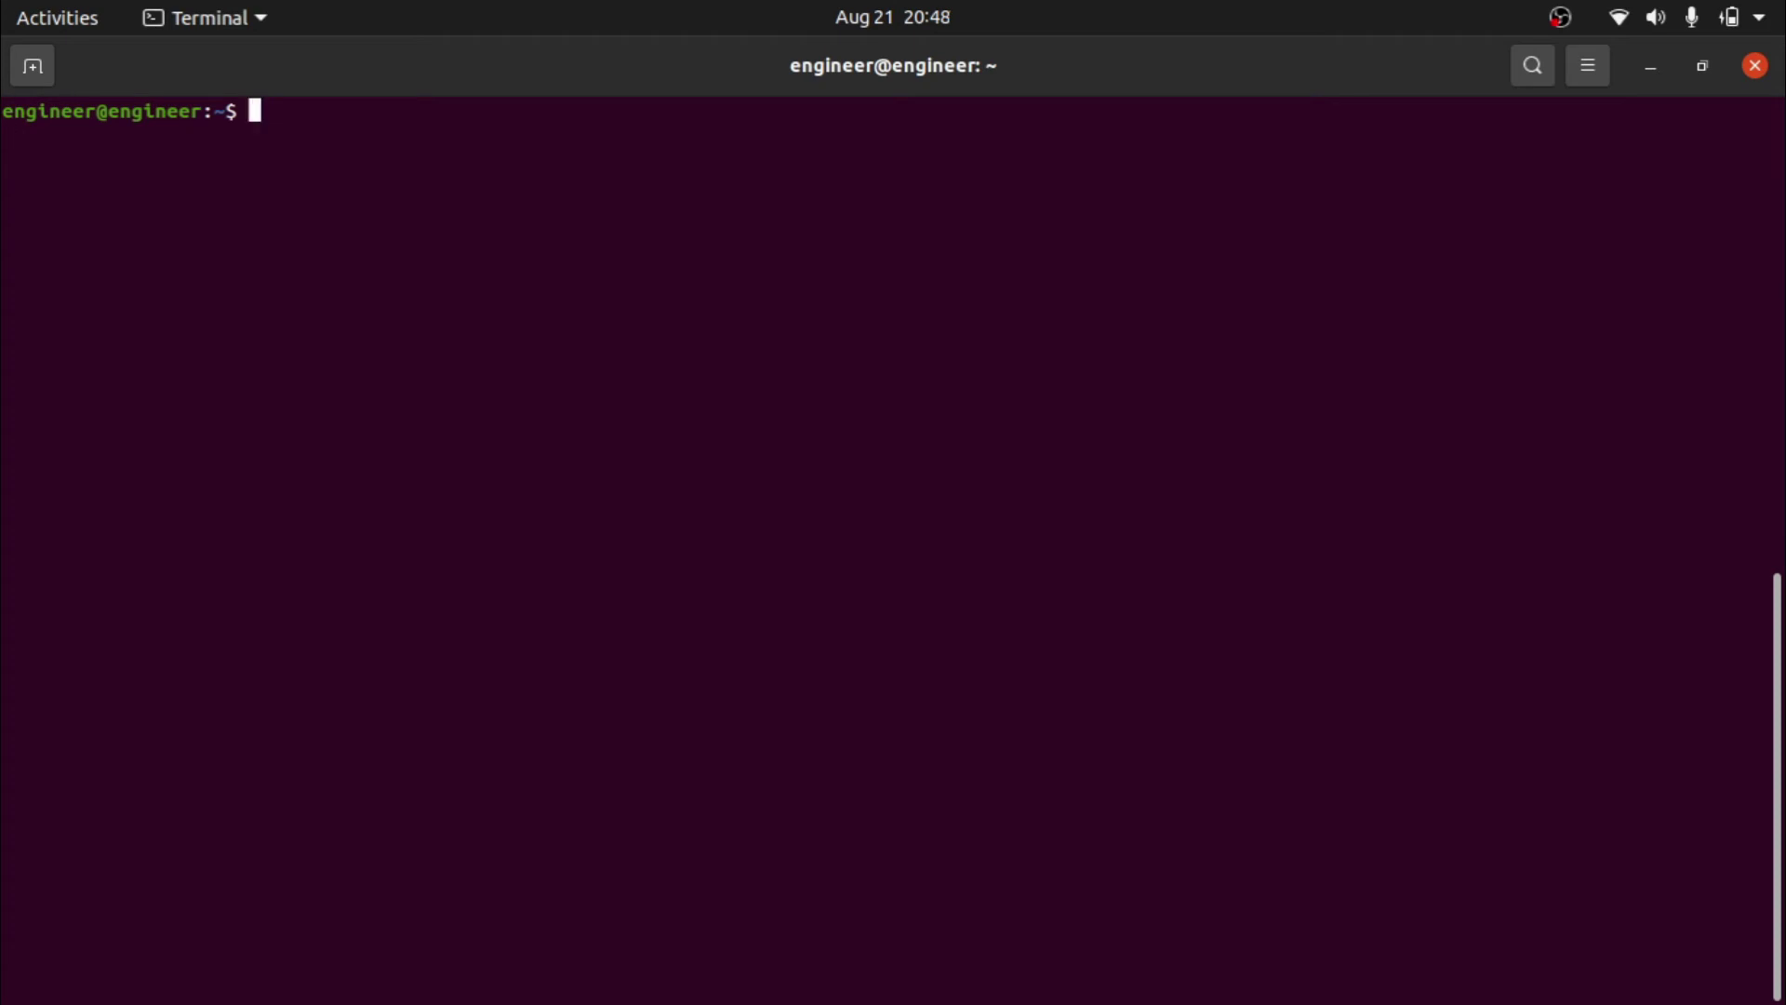
text(warp-cli dis)
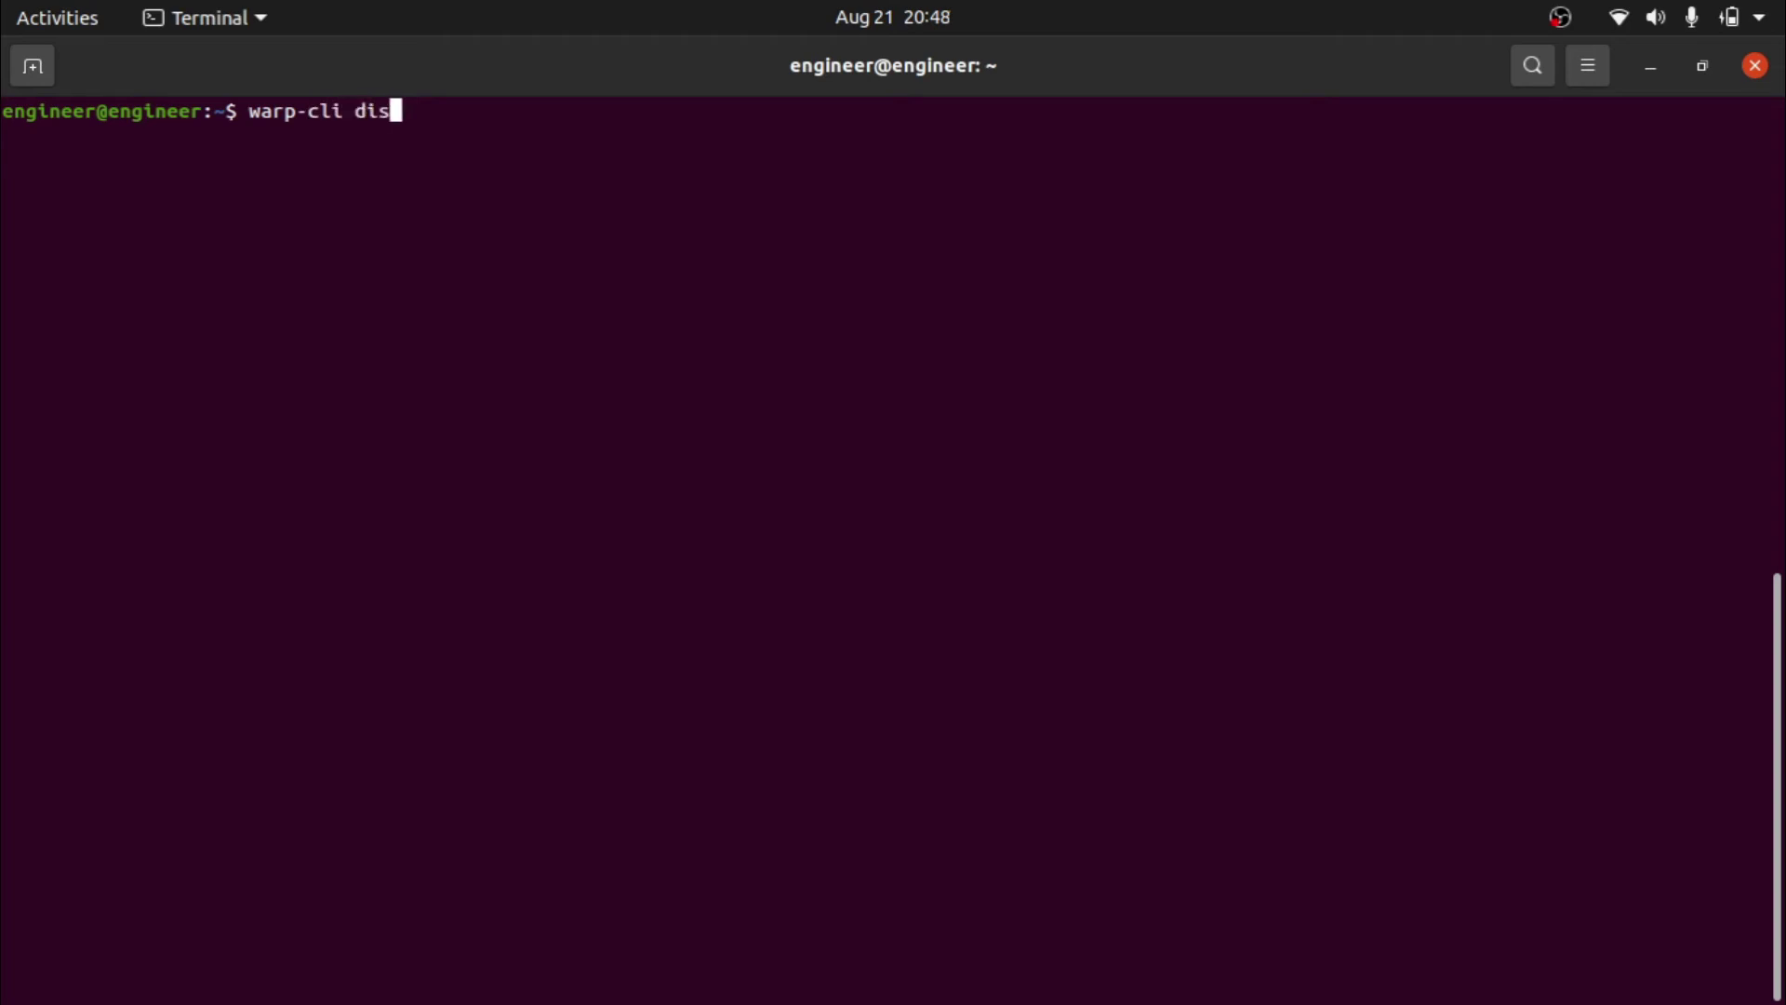
text(connect)
key(Return)
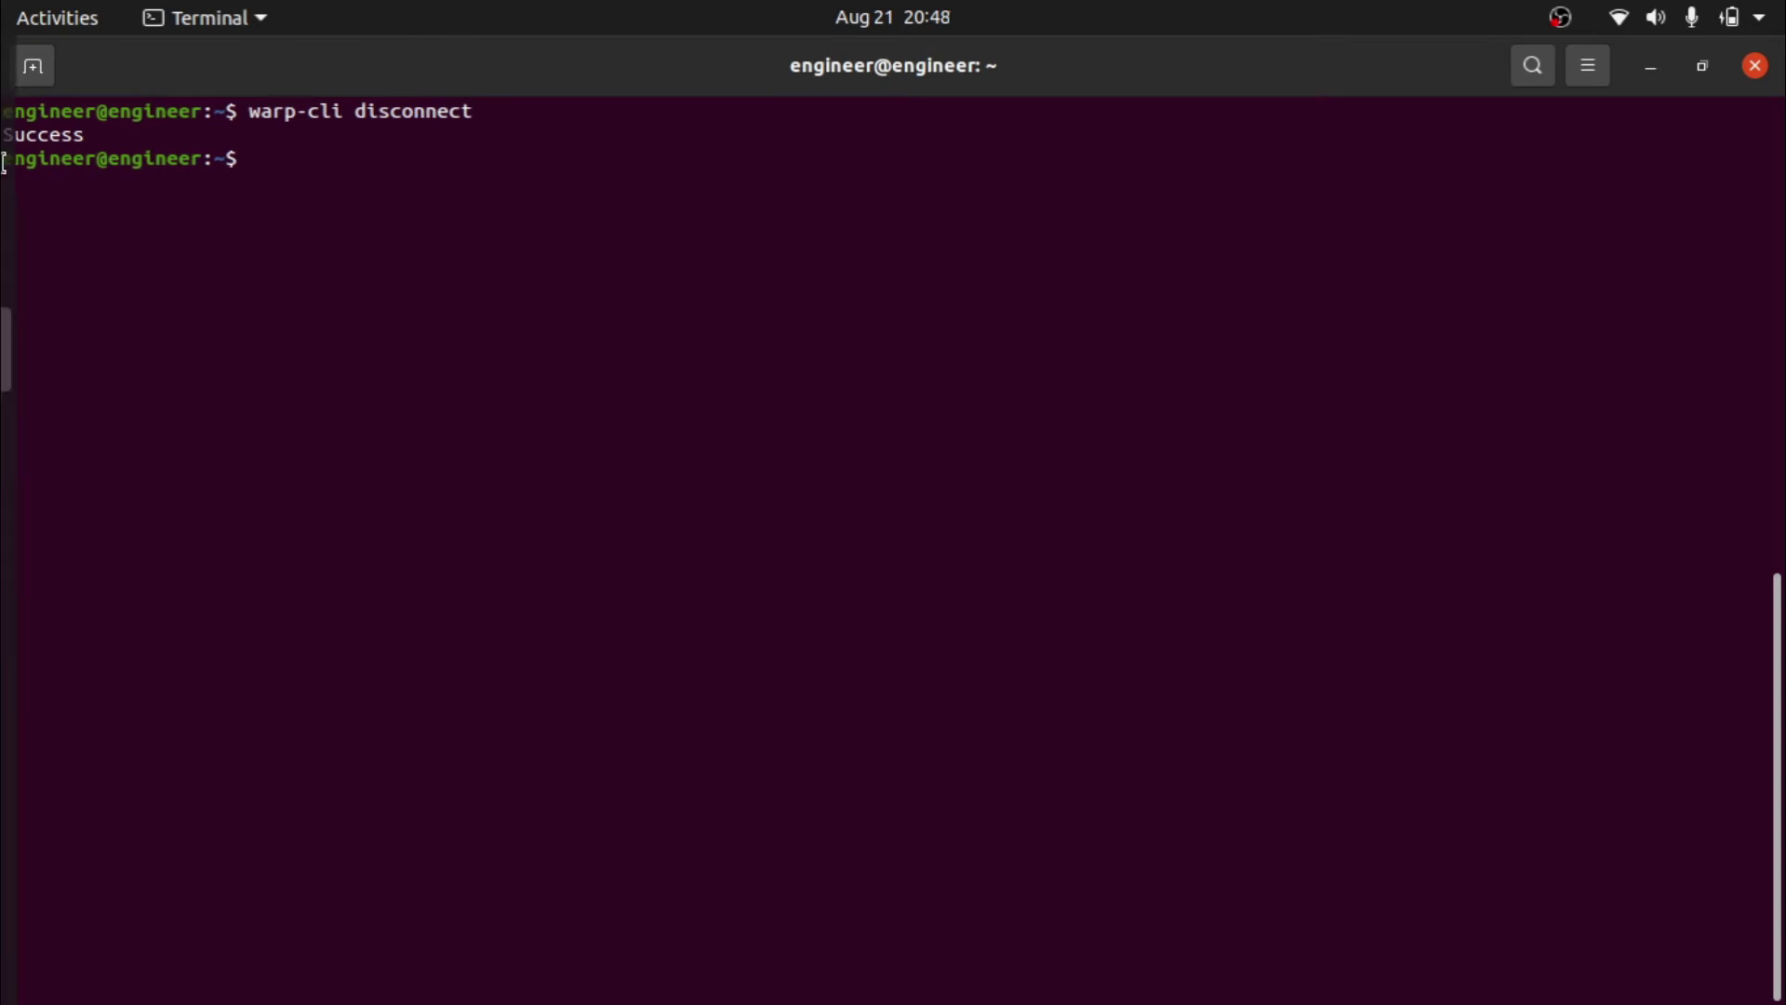
Reload and reopen stackoverflow.com in Firefox, showing Secure Connection Failed while disconnected.
click(38, 89)
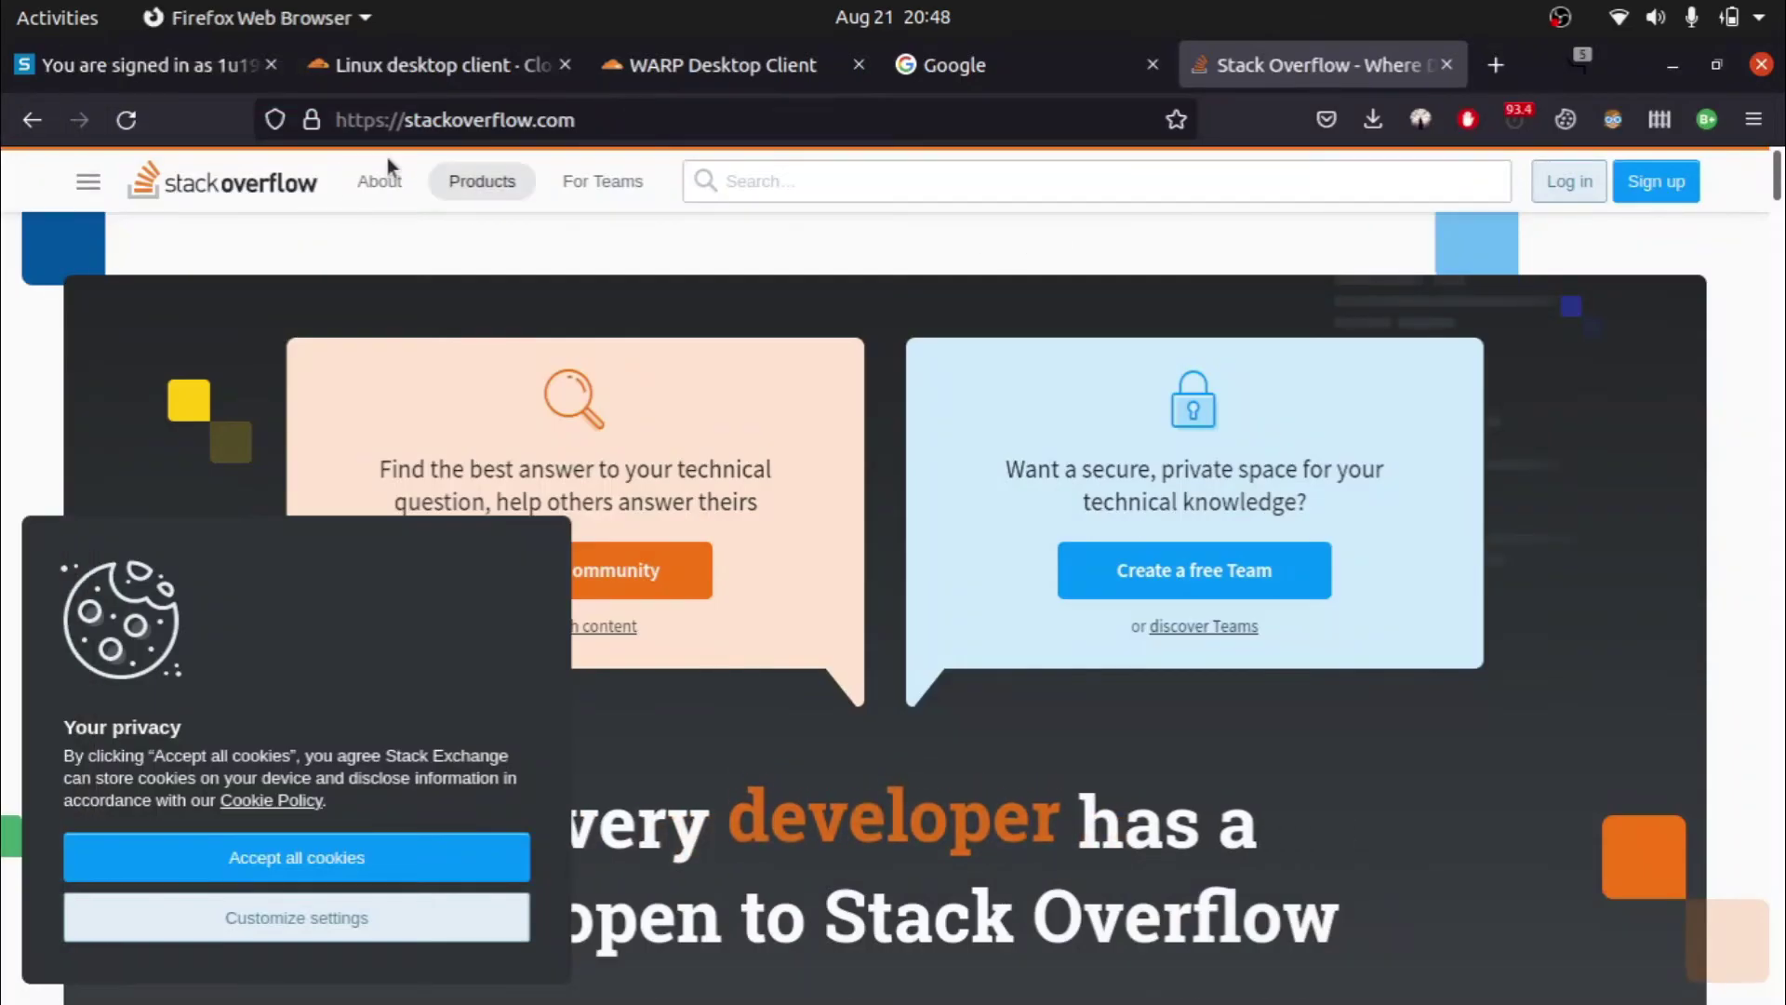
click(142, 136)
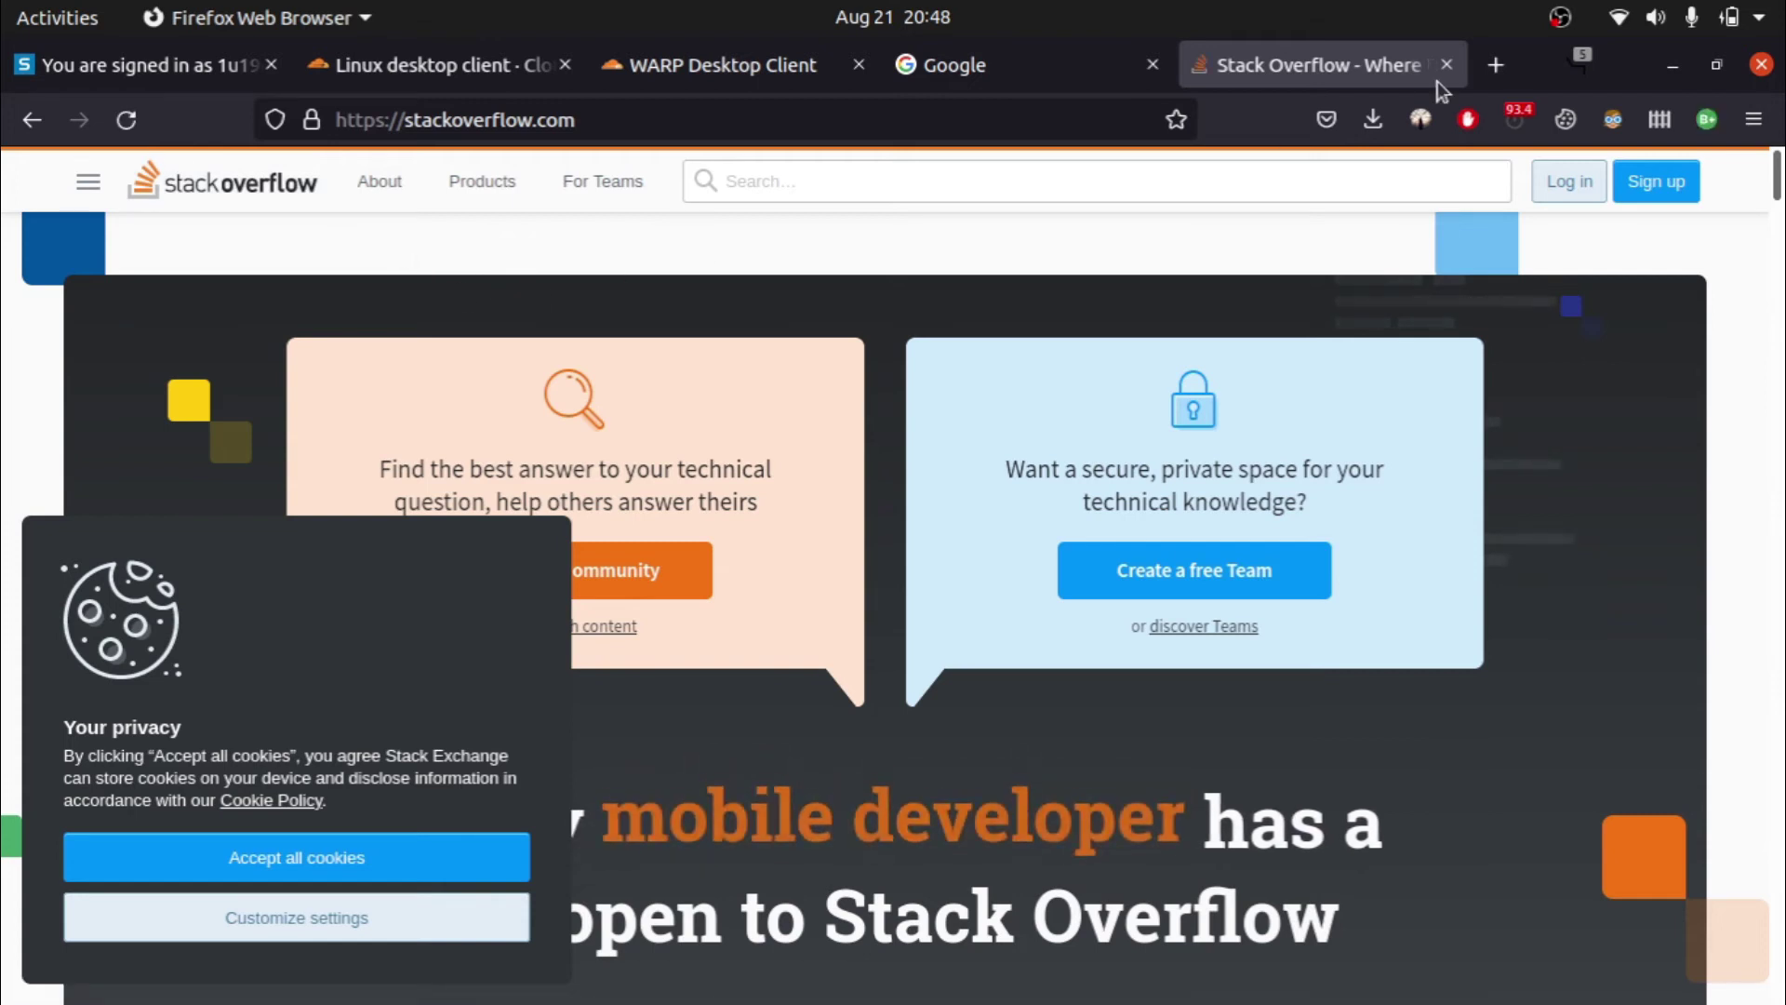
click(1496, 64)
text(stackoverflow.com/)
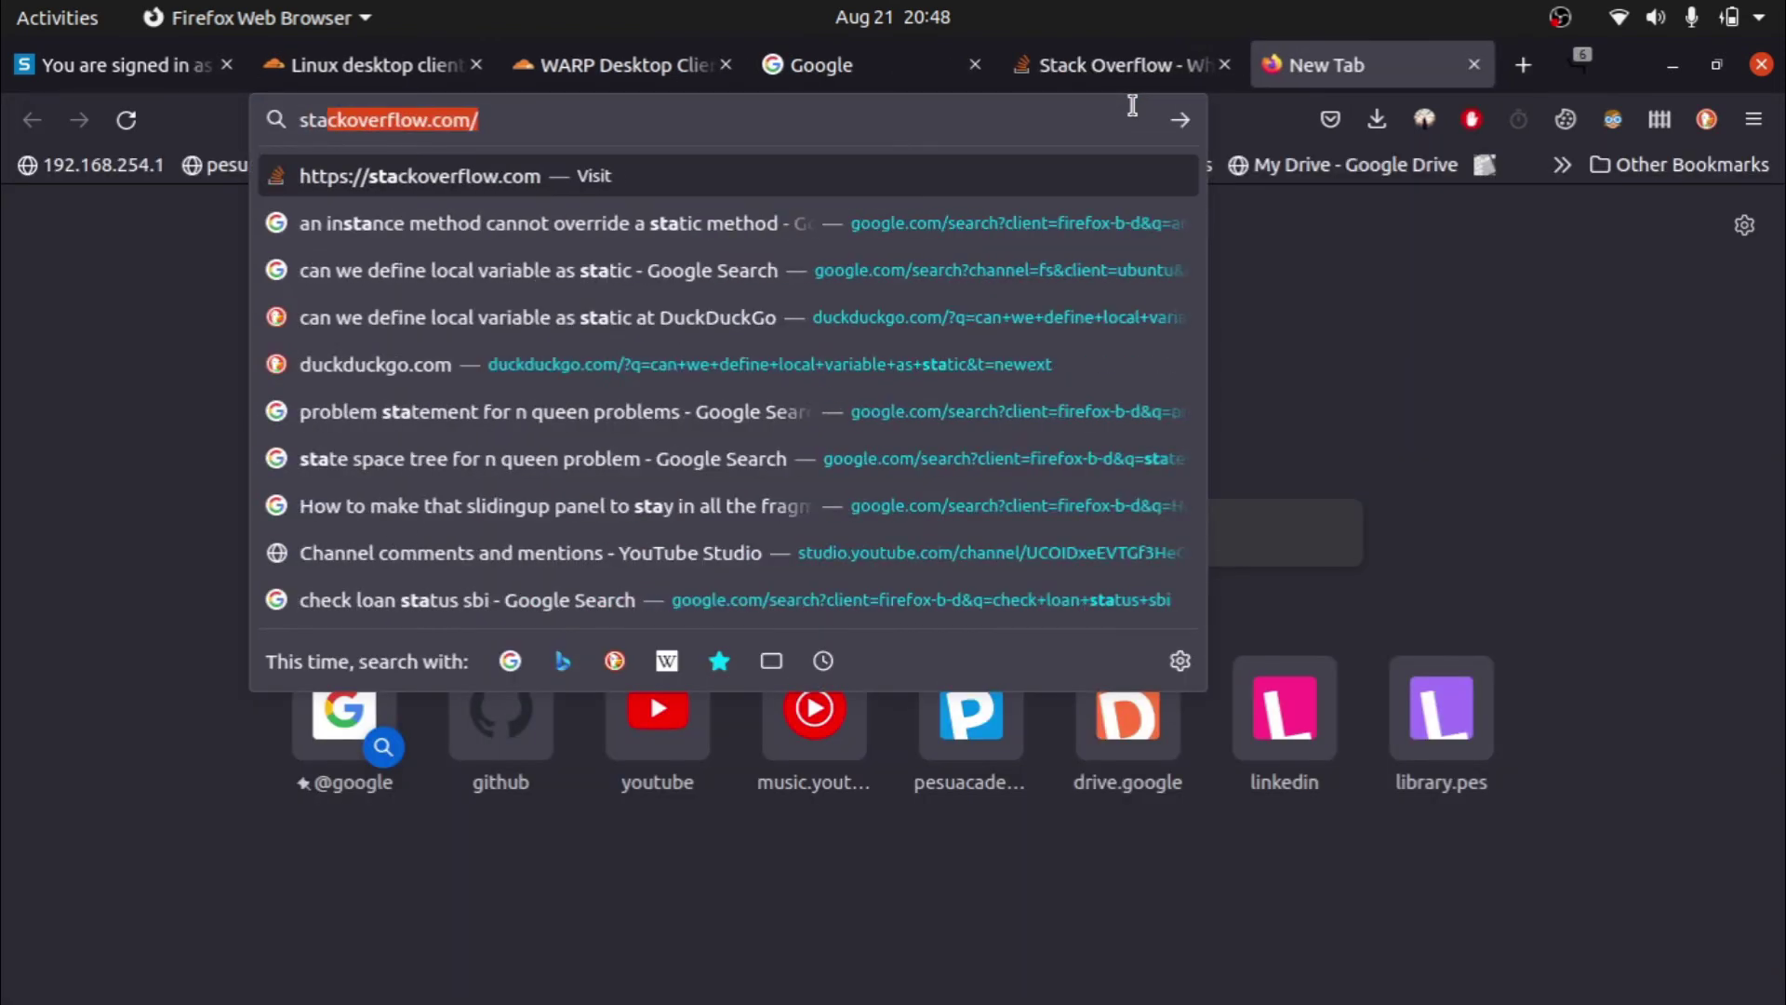
key(Return)
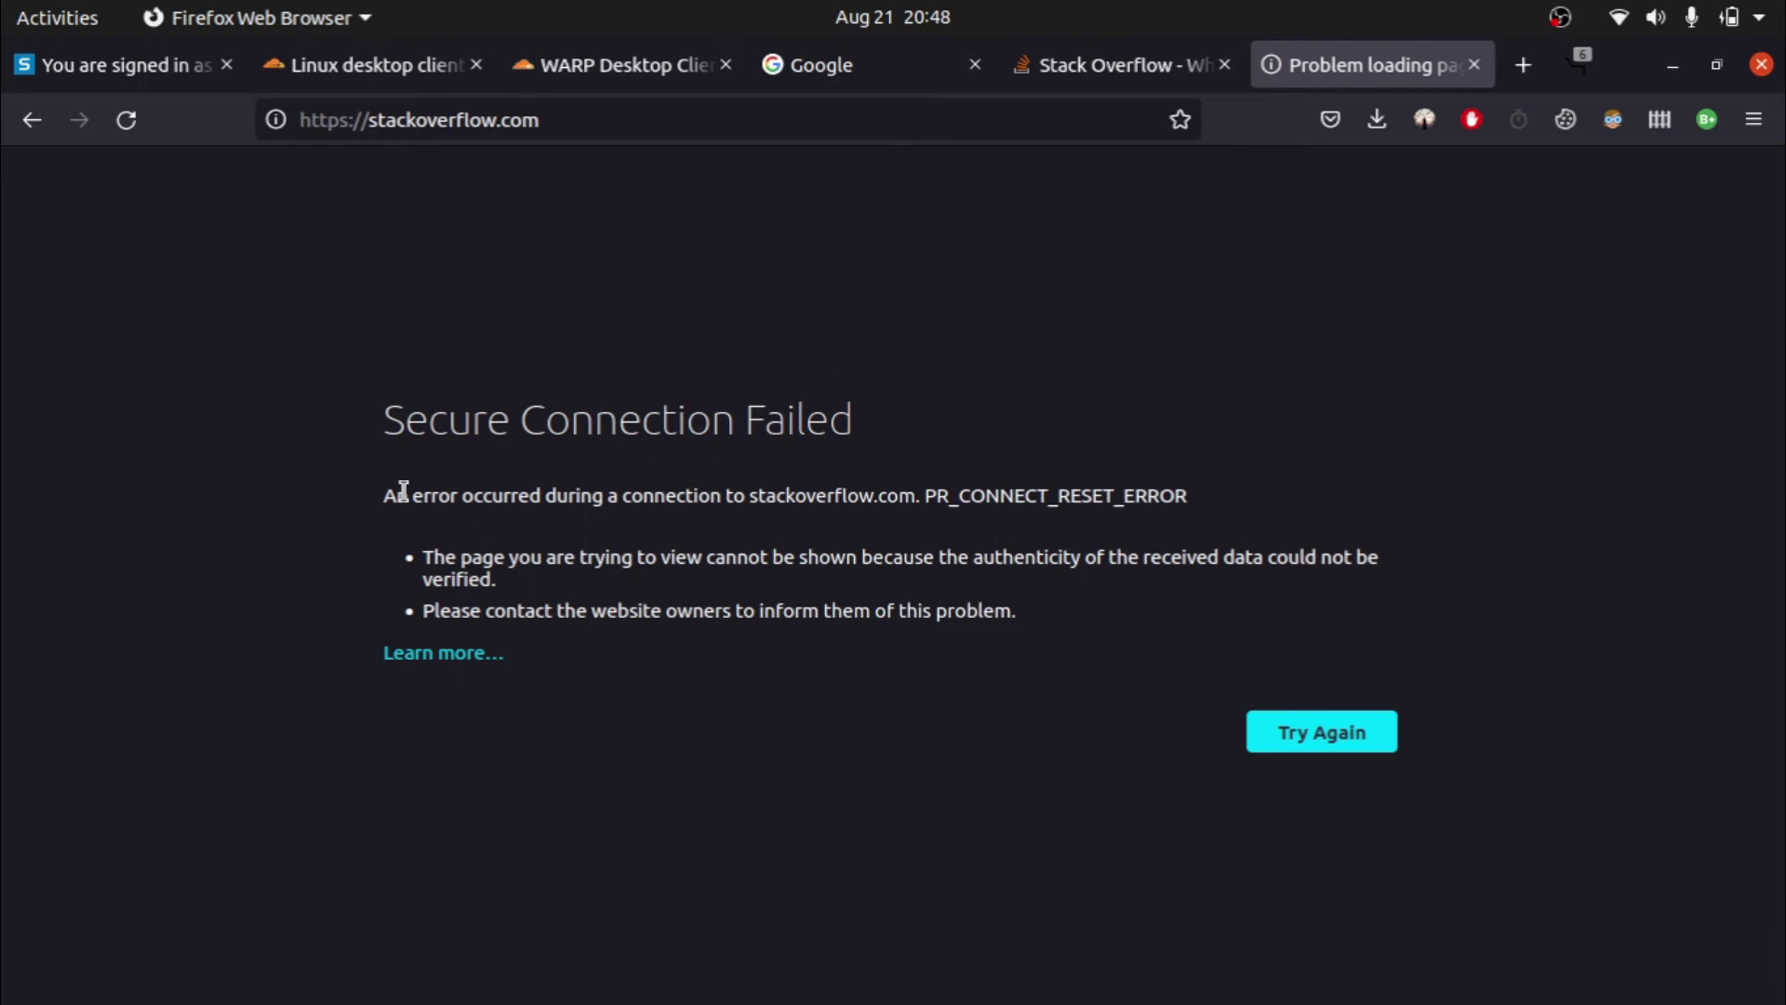
drag(387, 420, 965, 387)
click(931, 423)
Rerun warp-cli connect from the terminal history, then switch back to Firefox.
click(48, 348)
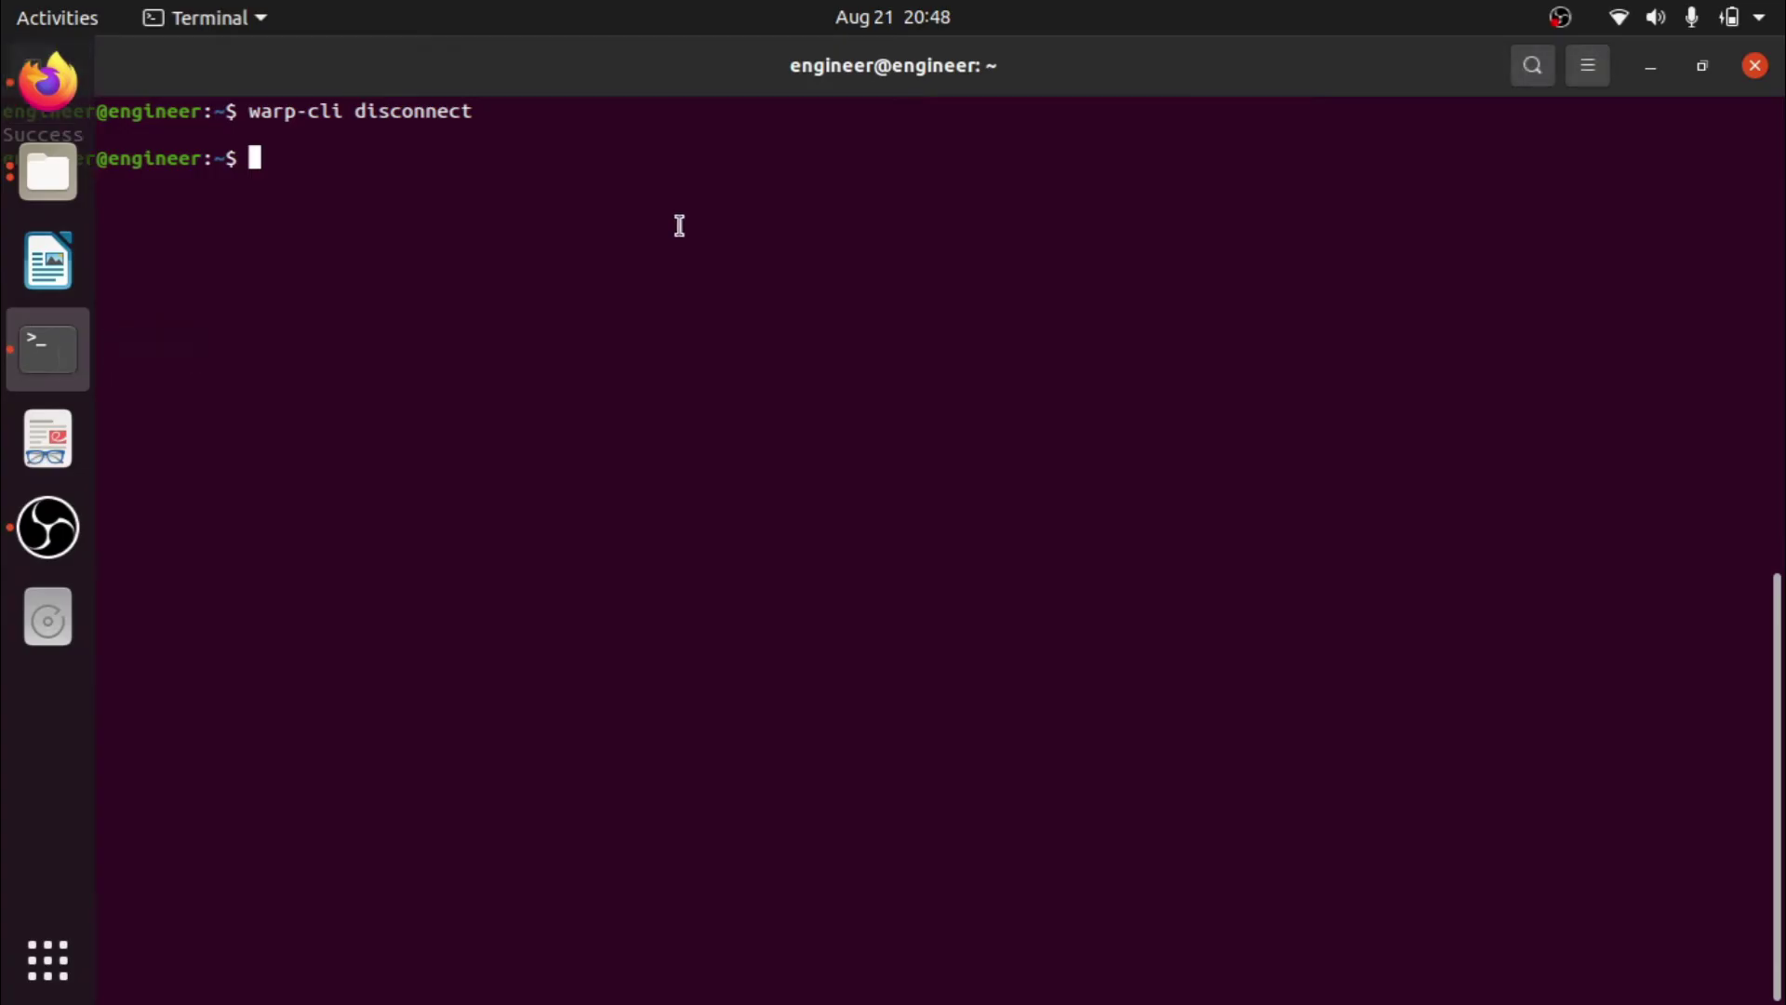
key(Up)
key(Up)
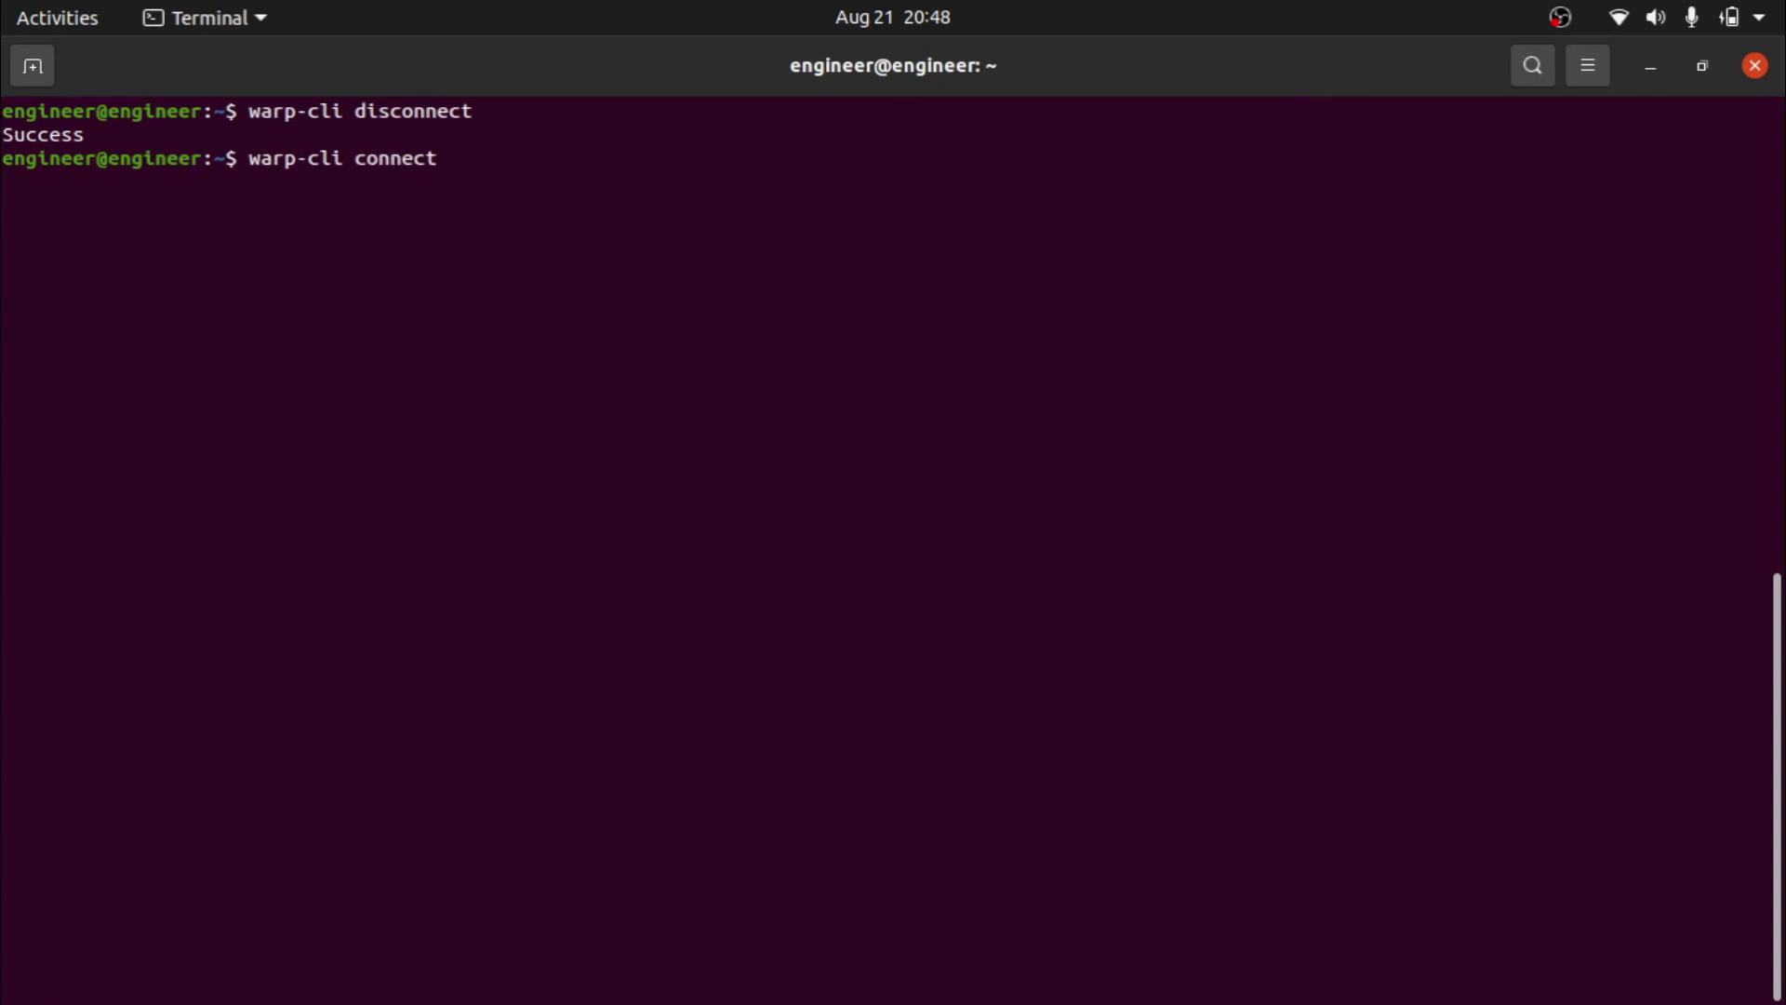
key(Return)
mouse_move(4, 181)
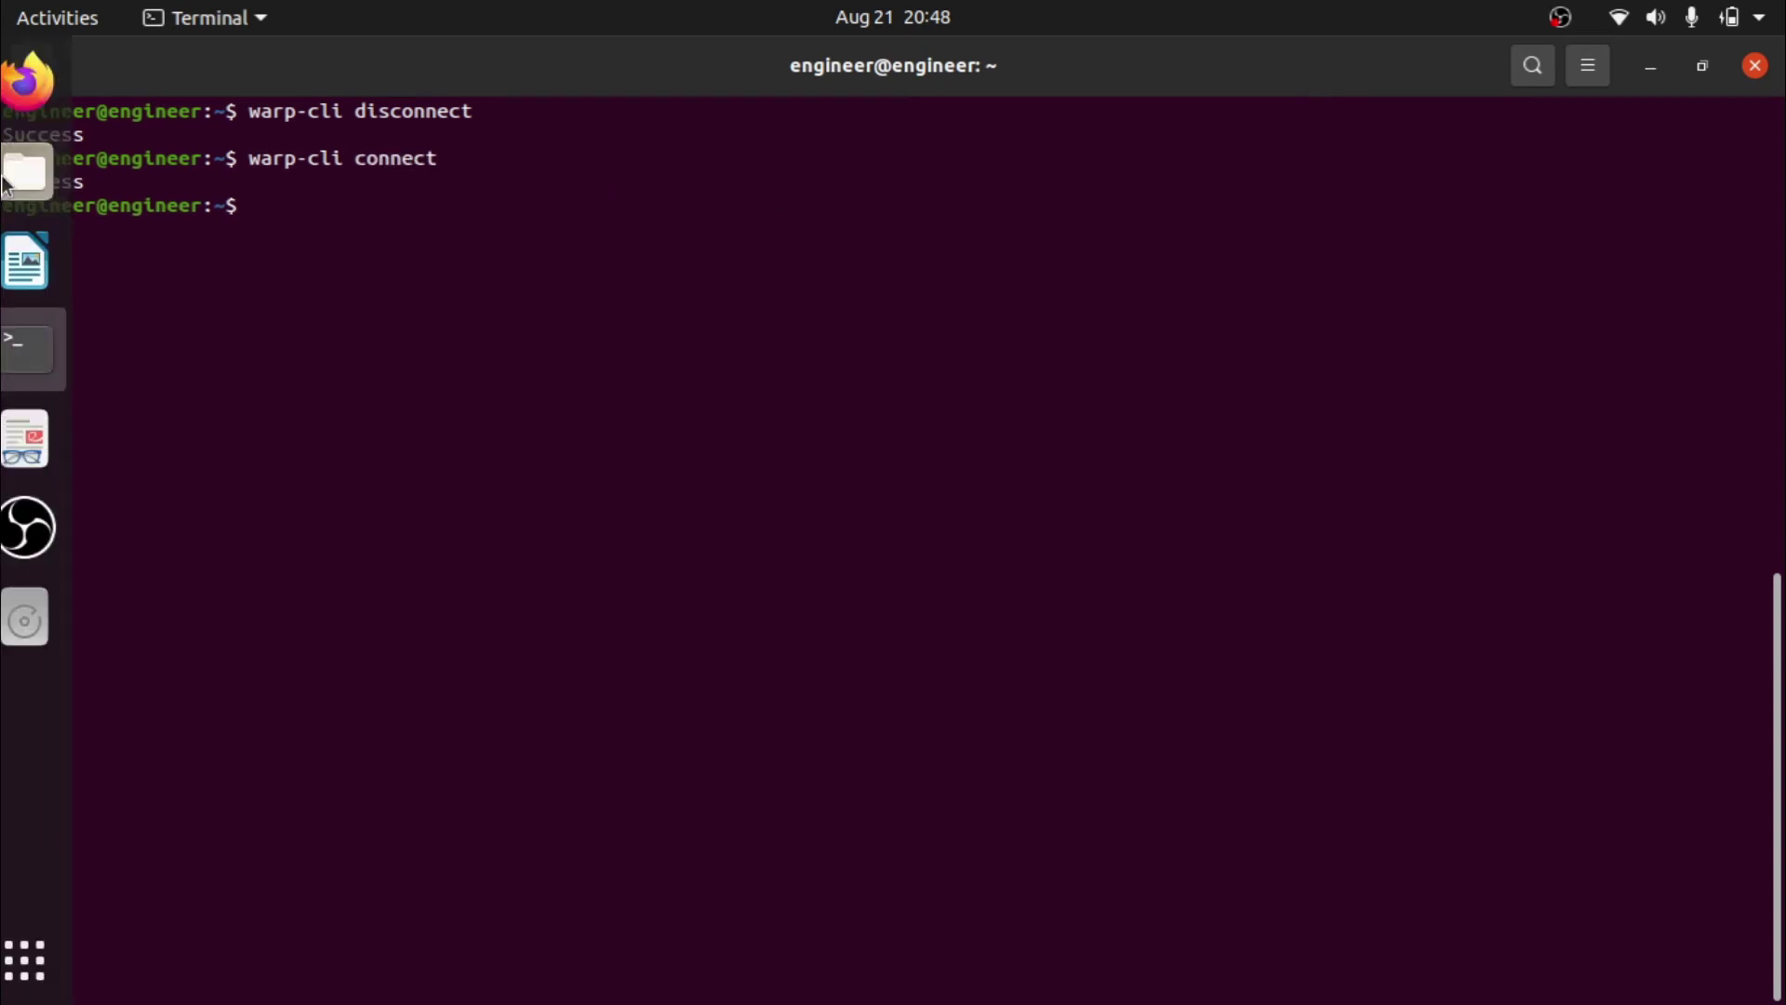
click(41, 89)
Reload Stack Overflow, then close both Stack Overflow tabs and the Google tab and open a blank tab.
click(127, 119)
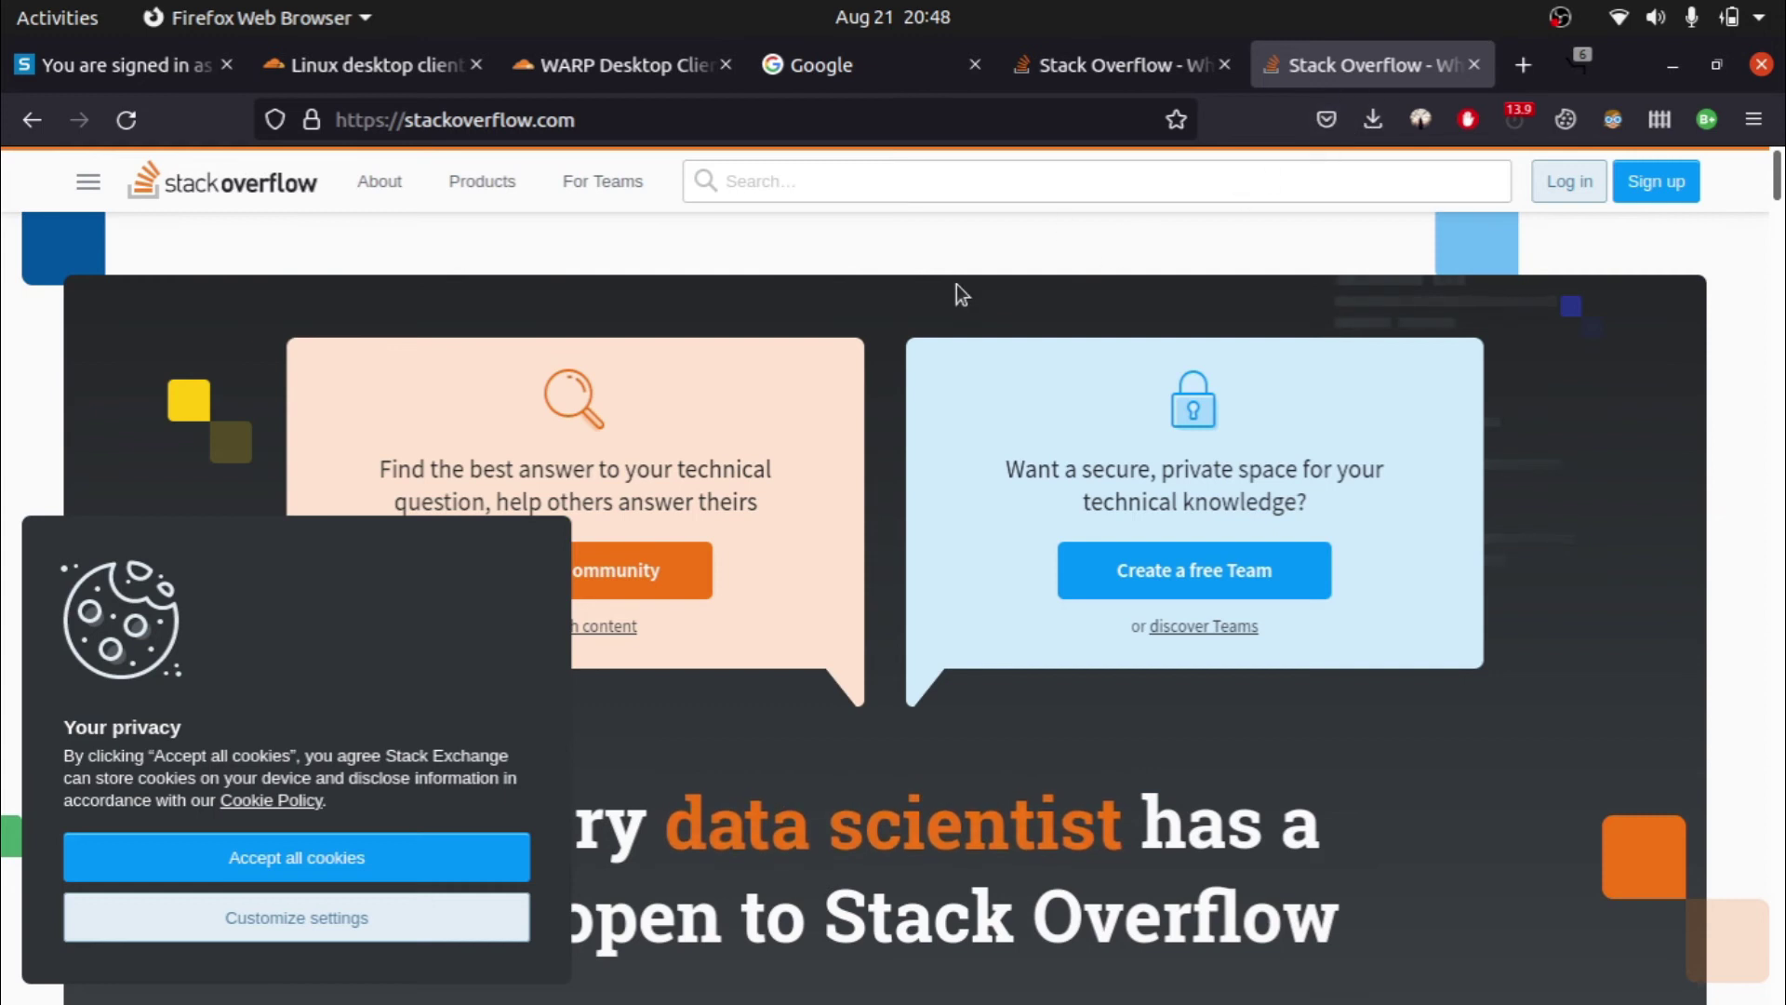
click(1218, 72)
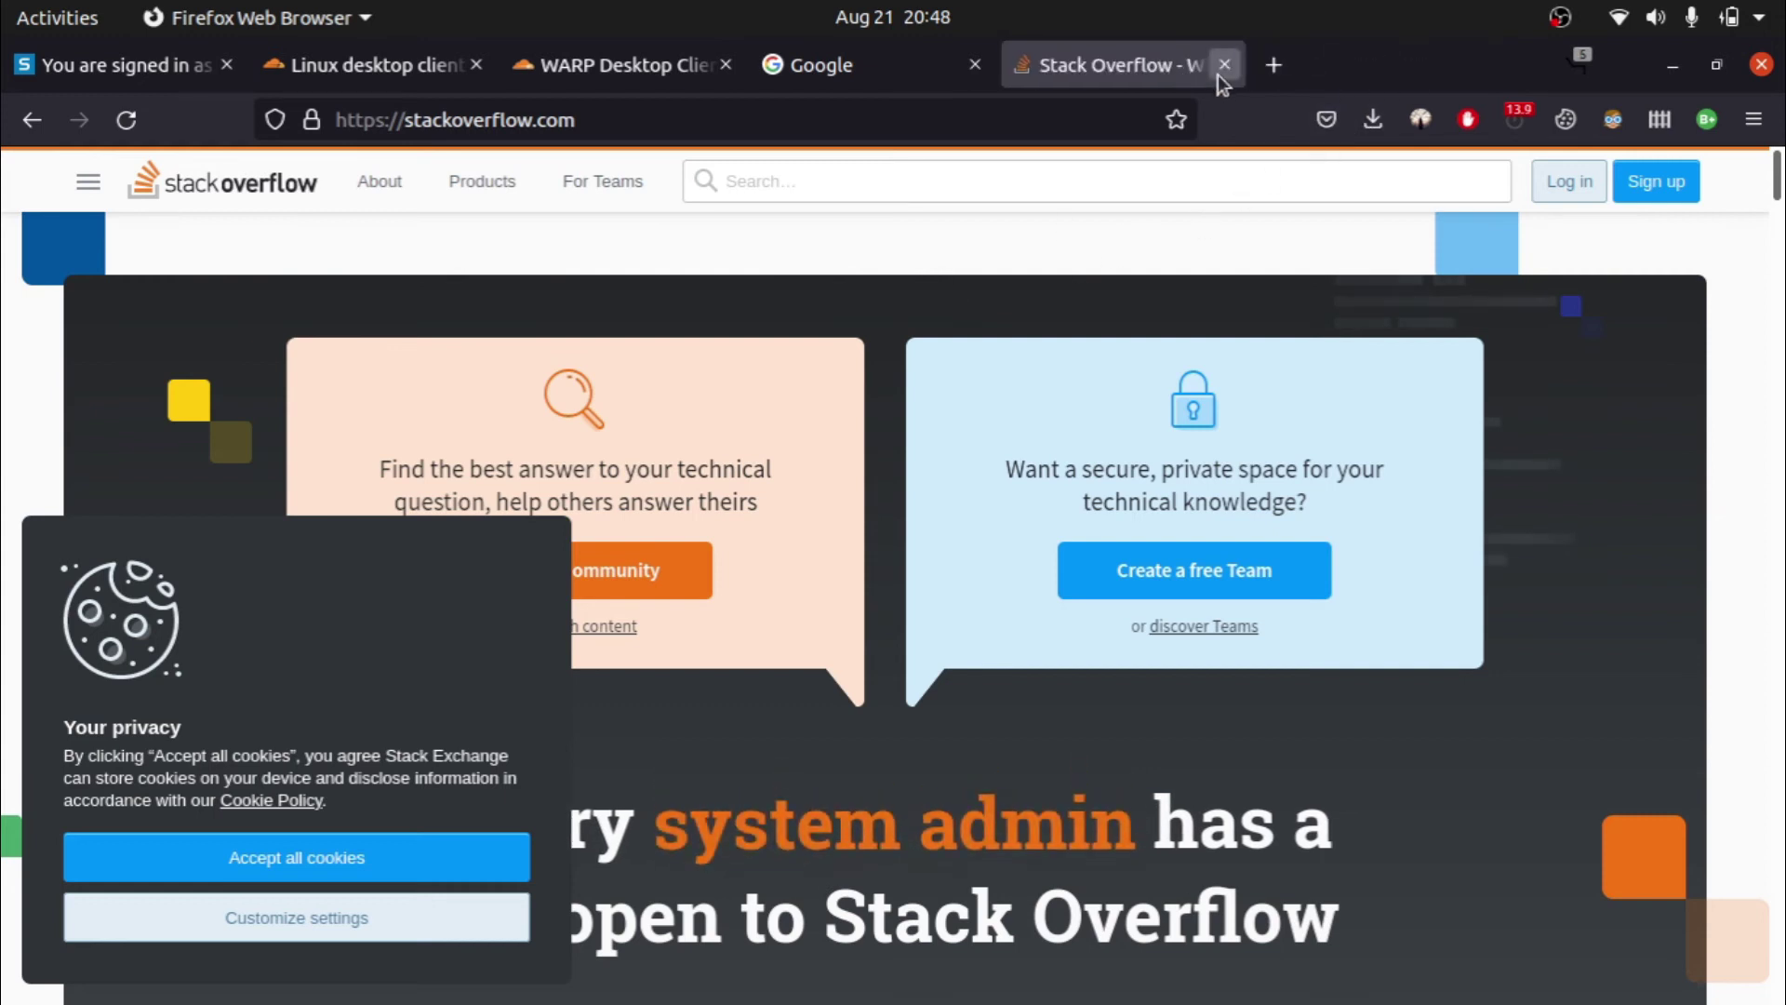
click(1222, 65)
click(1154, 64)
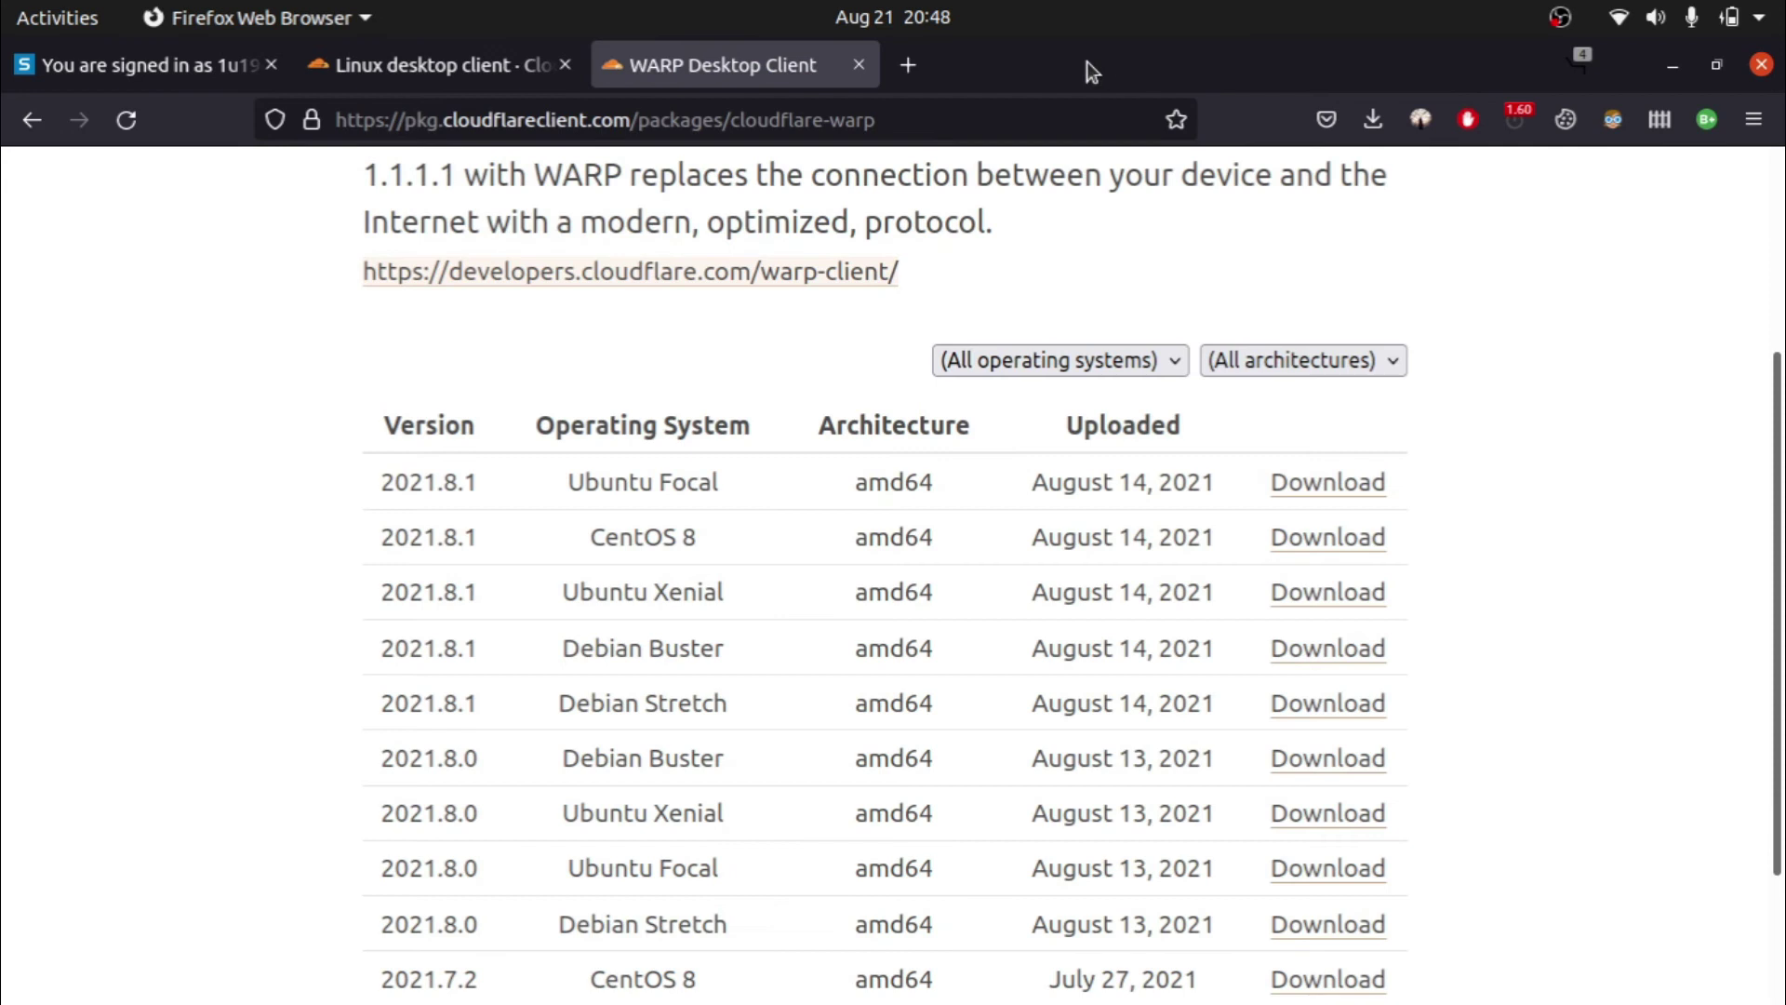
click(905, 64)
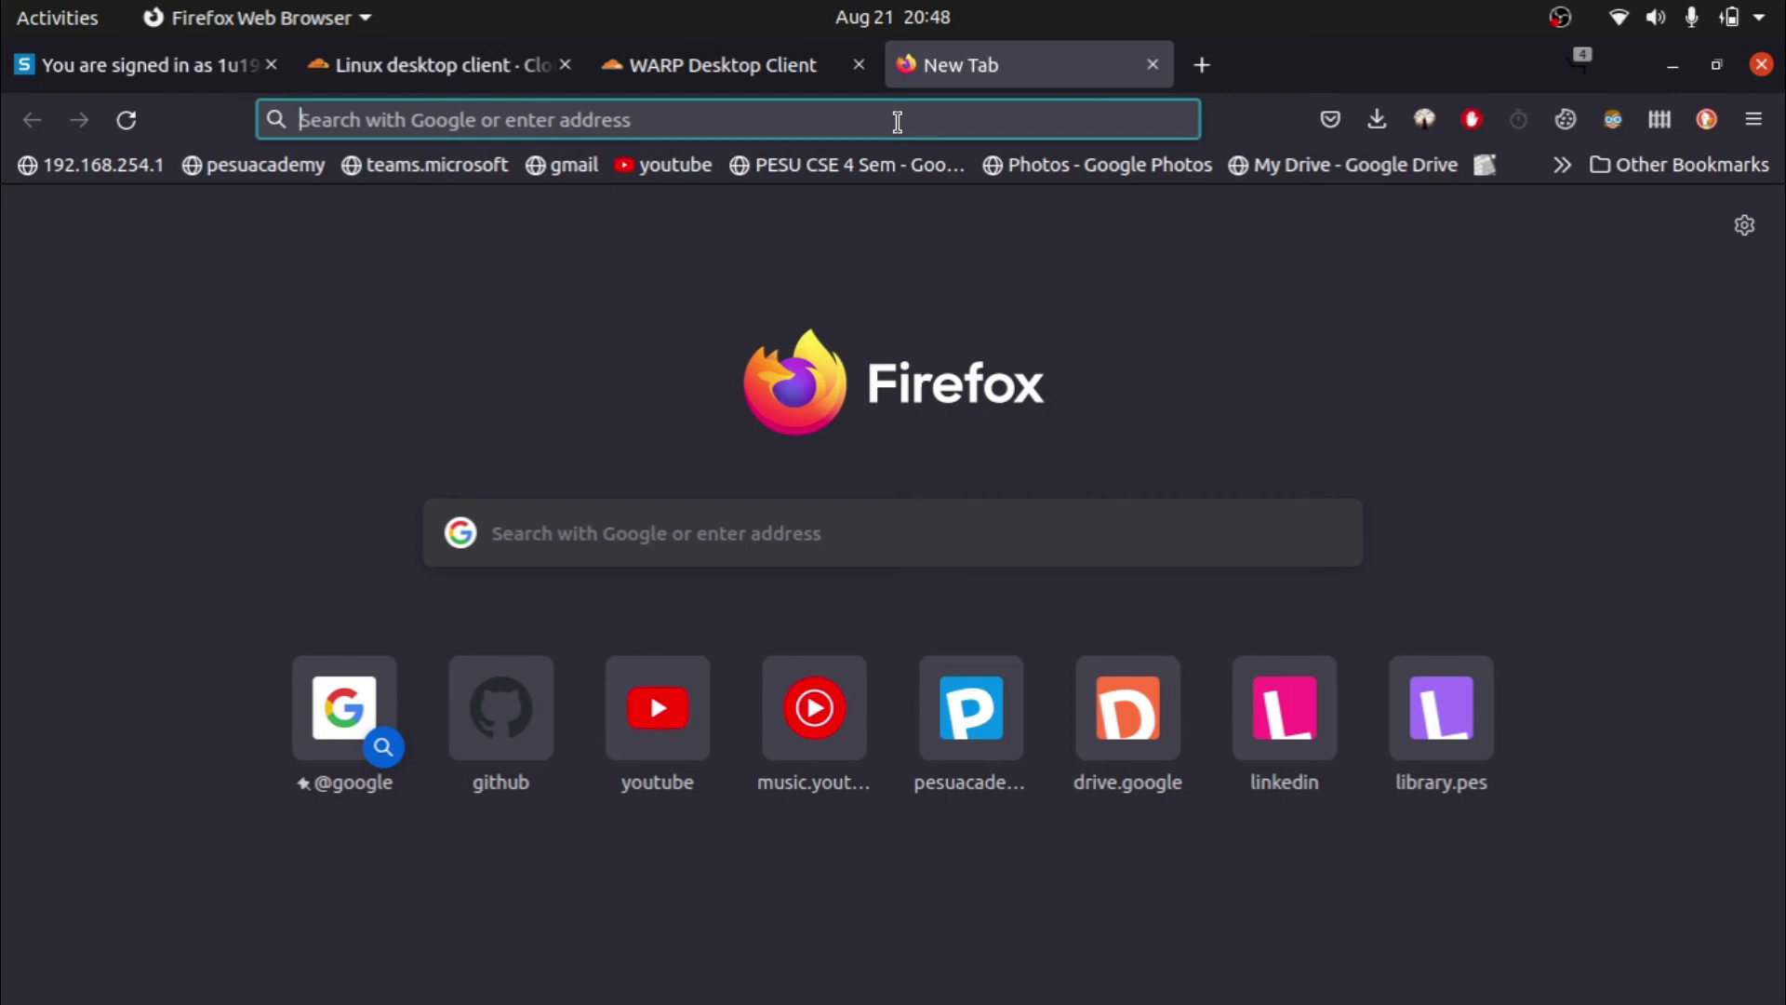
Load 1.1.1.1 from the address suggestion and start the human verification check.
text(1.1.1.1/)
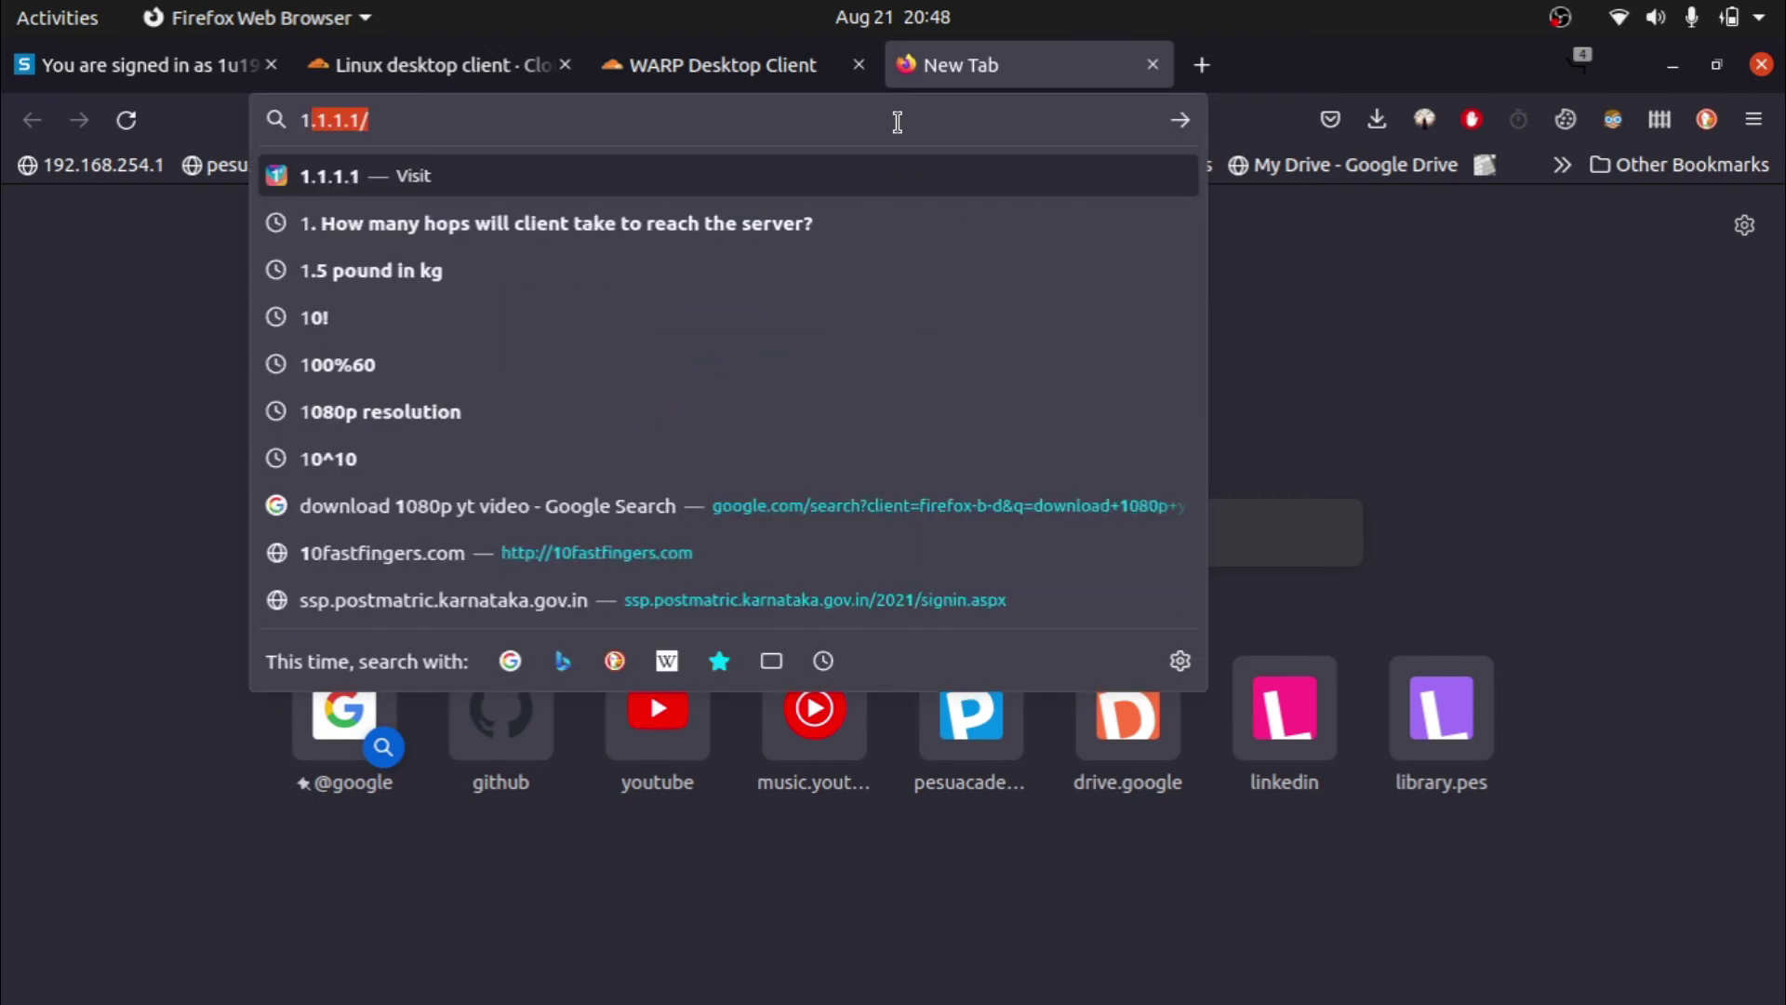
key(Right)
key(Return)
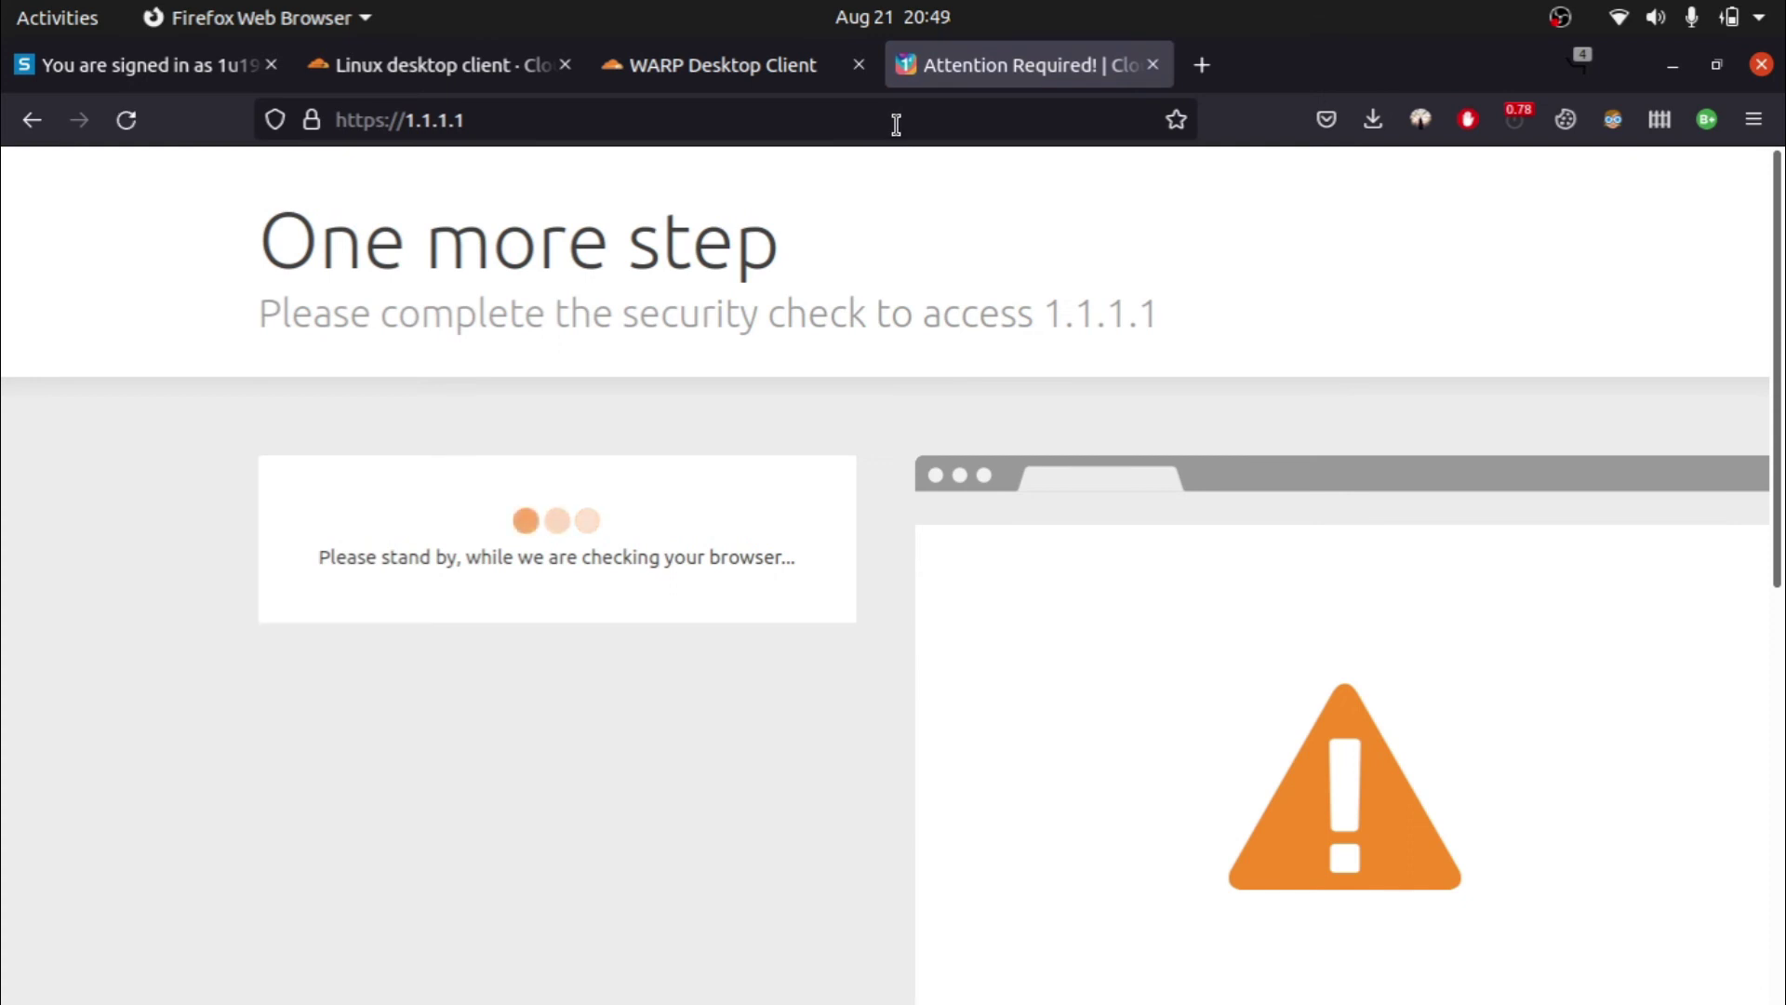
click(402, 558)
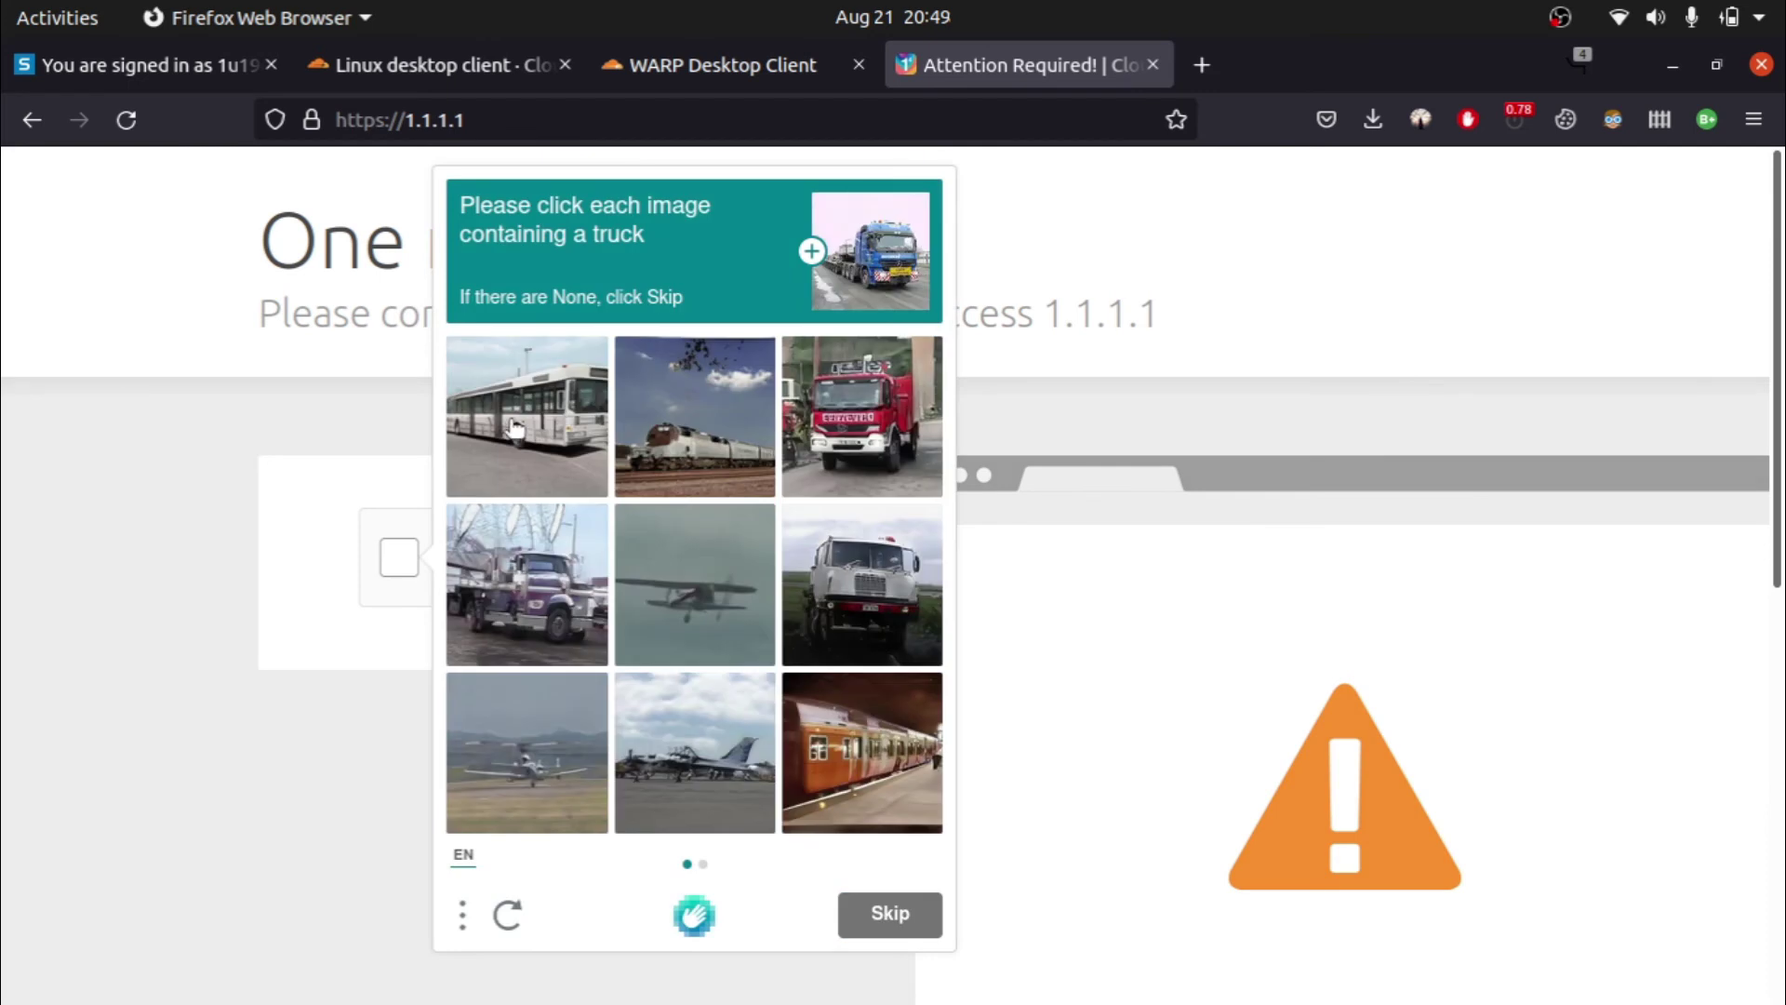
Select the truck images on both captcha grids and submit for verification.
click(884, 418)
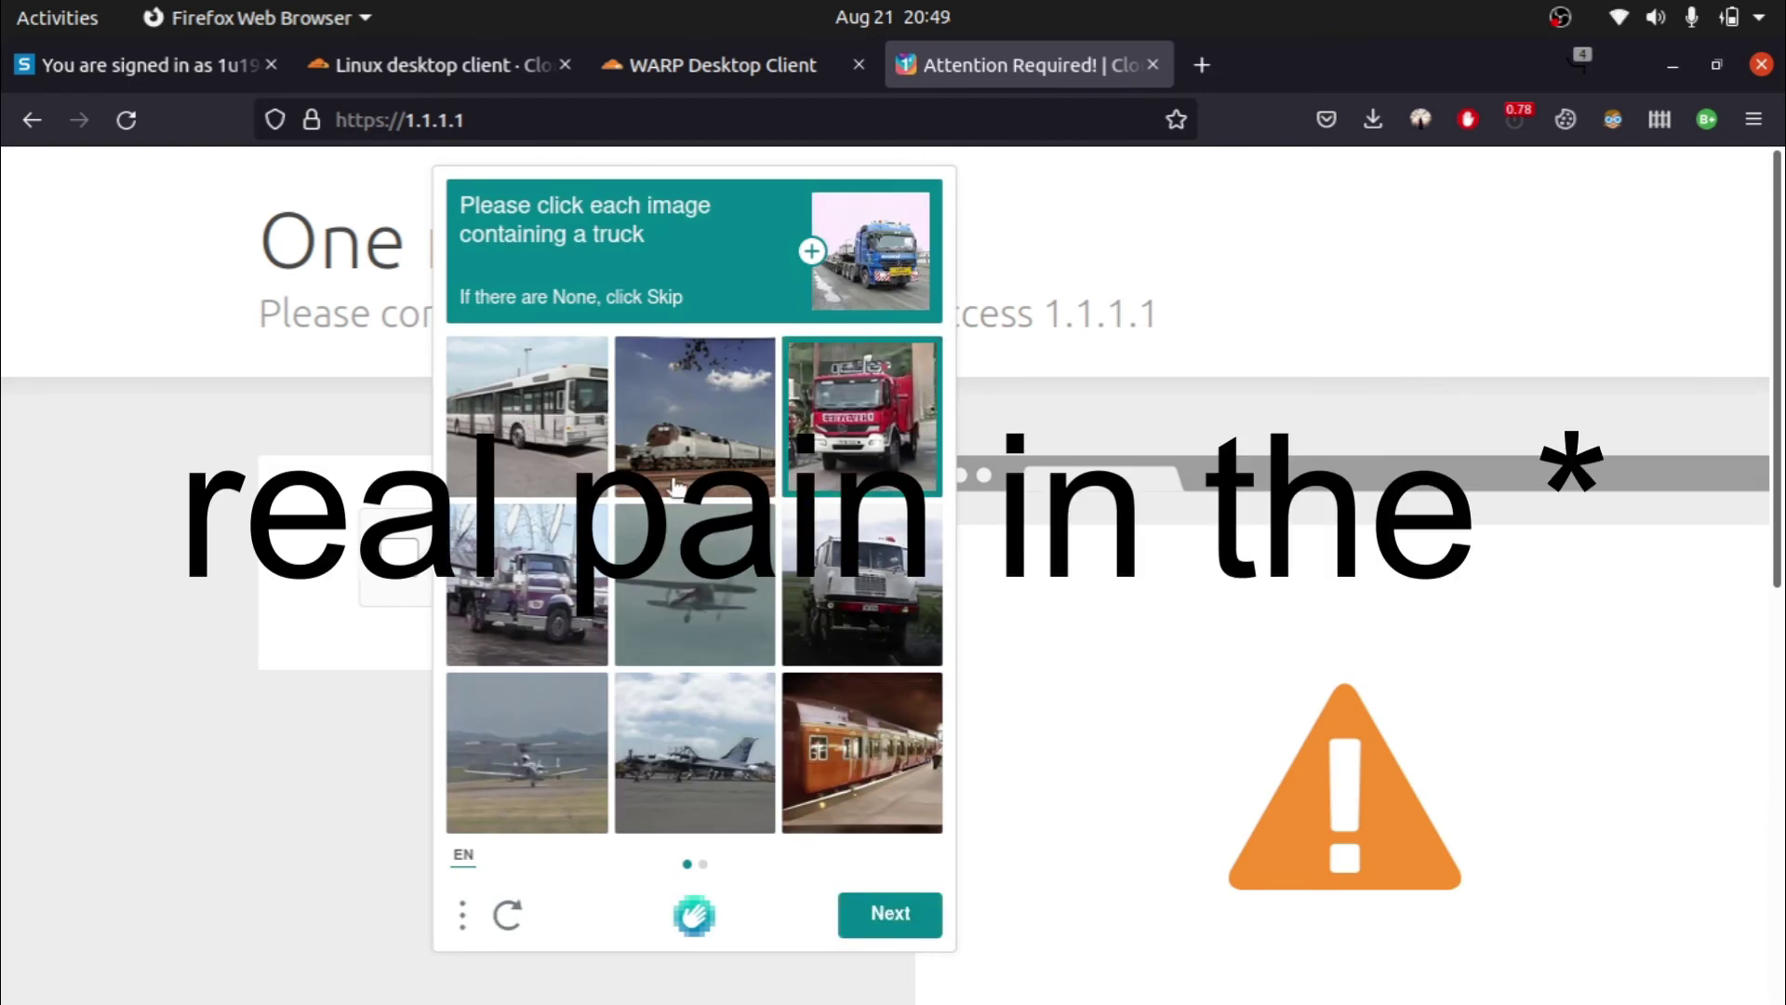
click(830, 553)
click(569, 609)
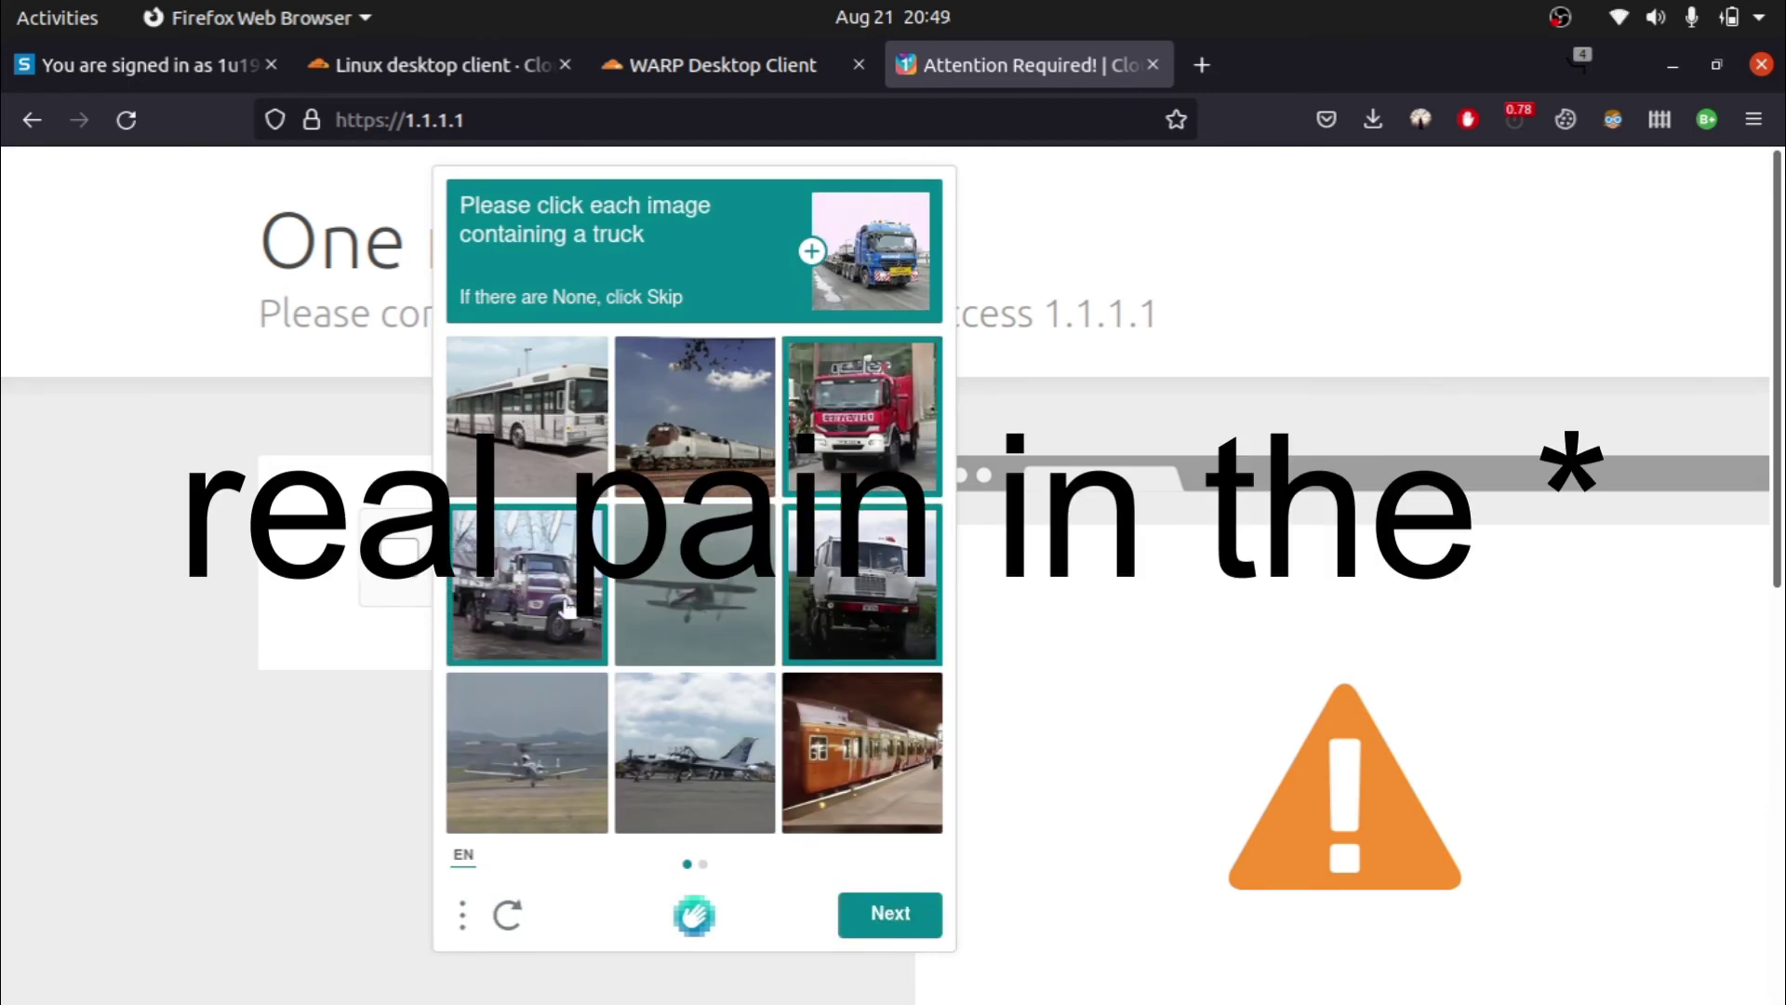
click(881, 907)
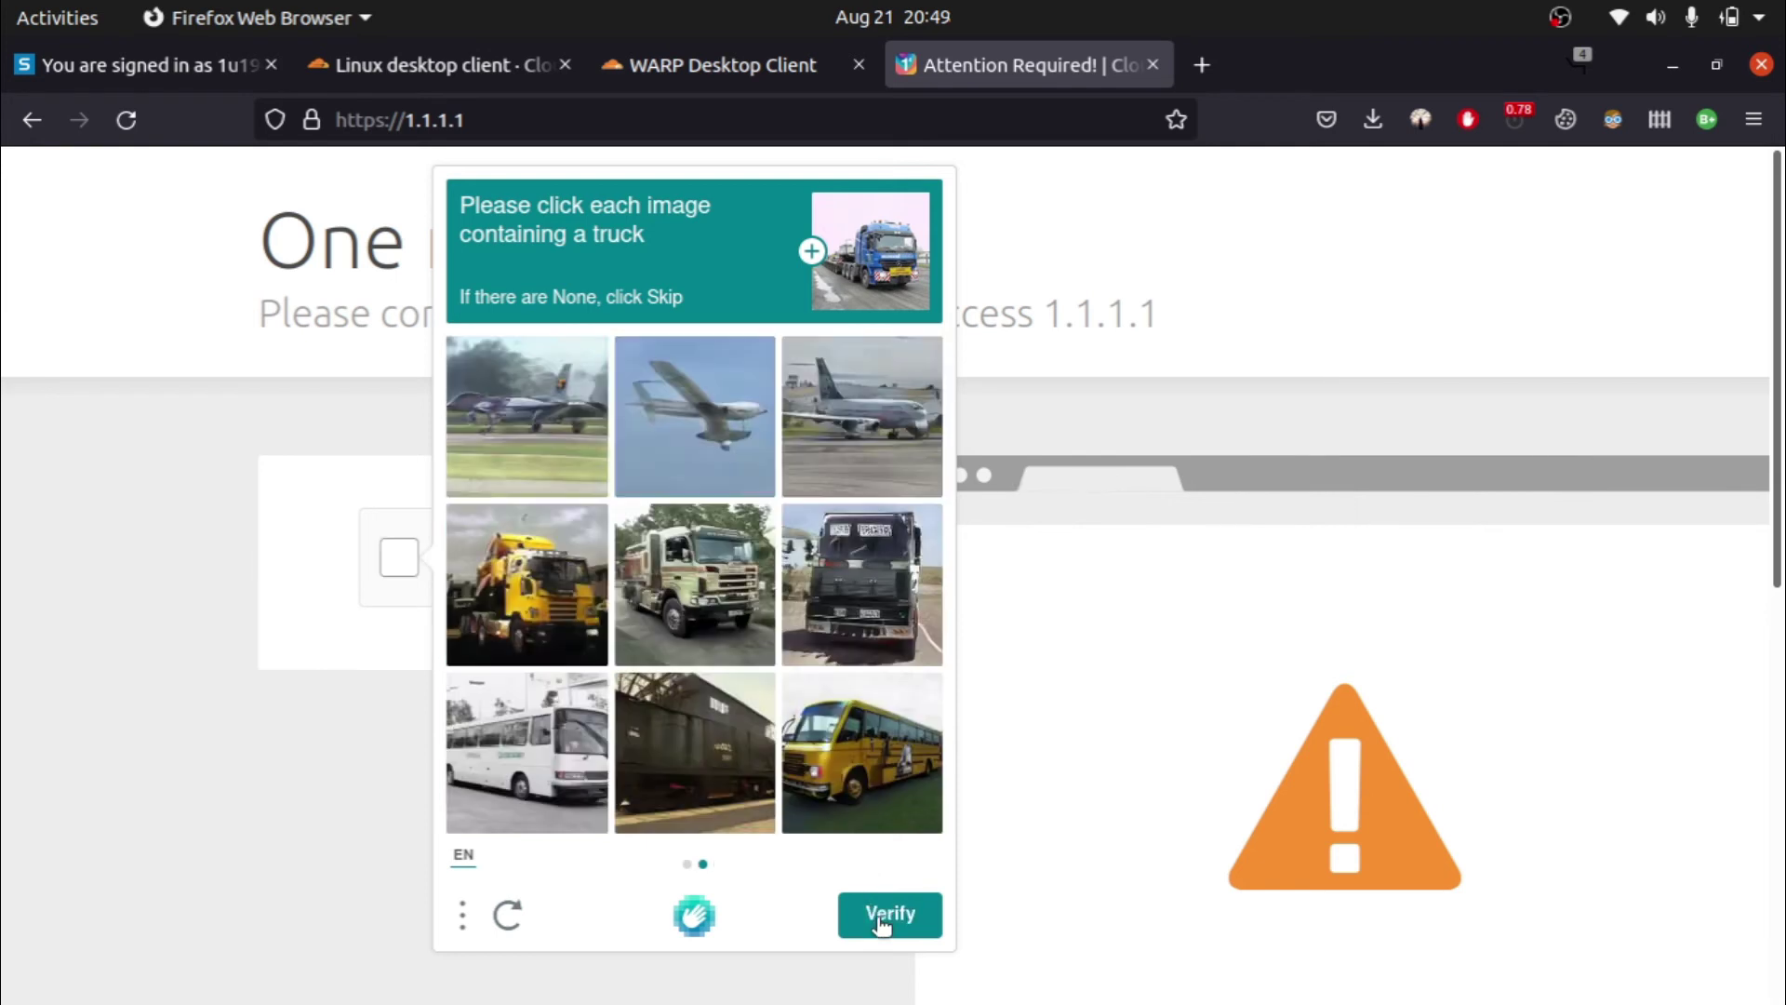
click(868, 595)
click(731, 607)
click(527, 584)
click(844, 765)
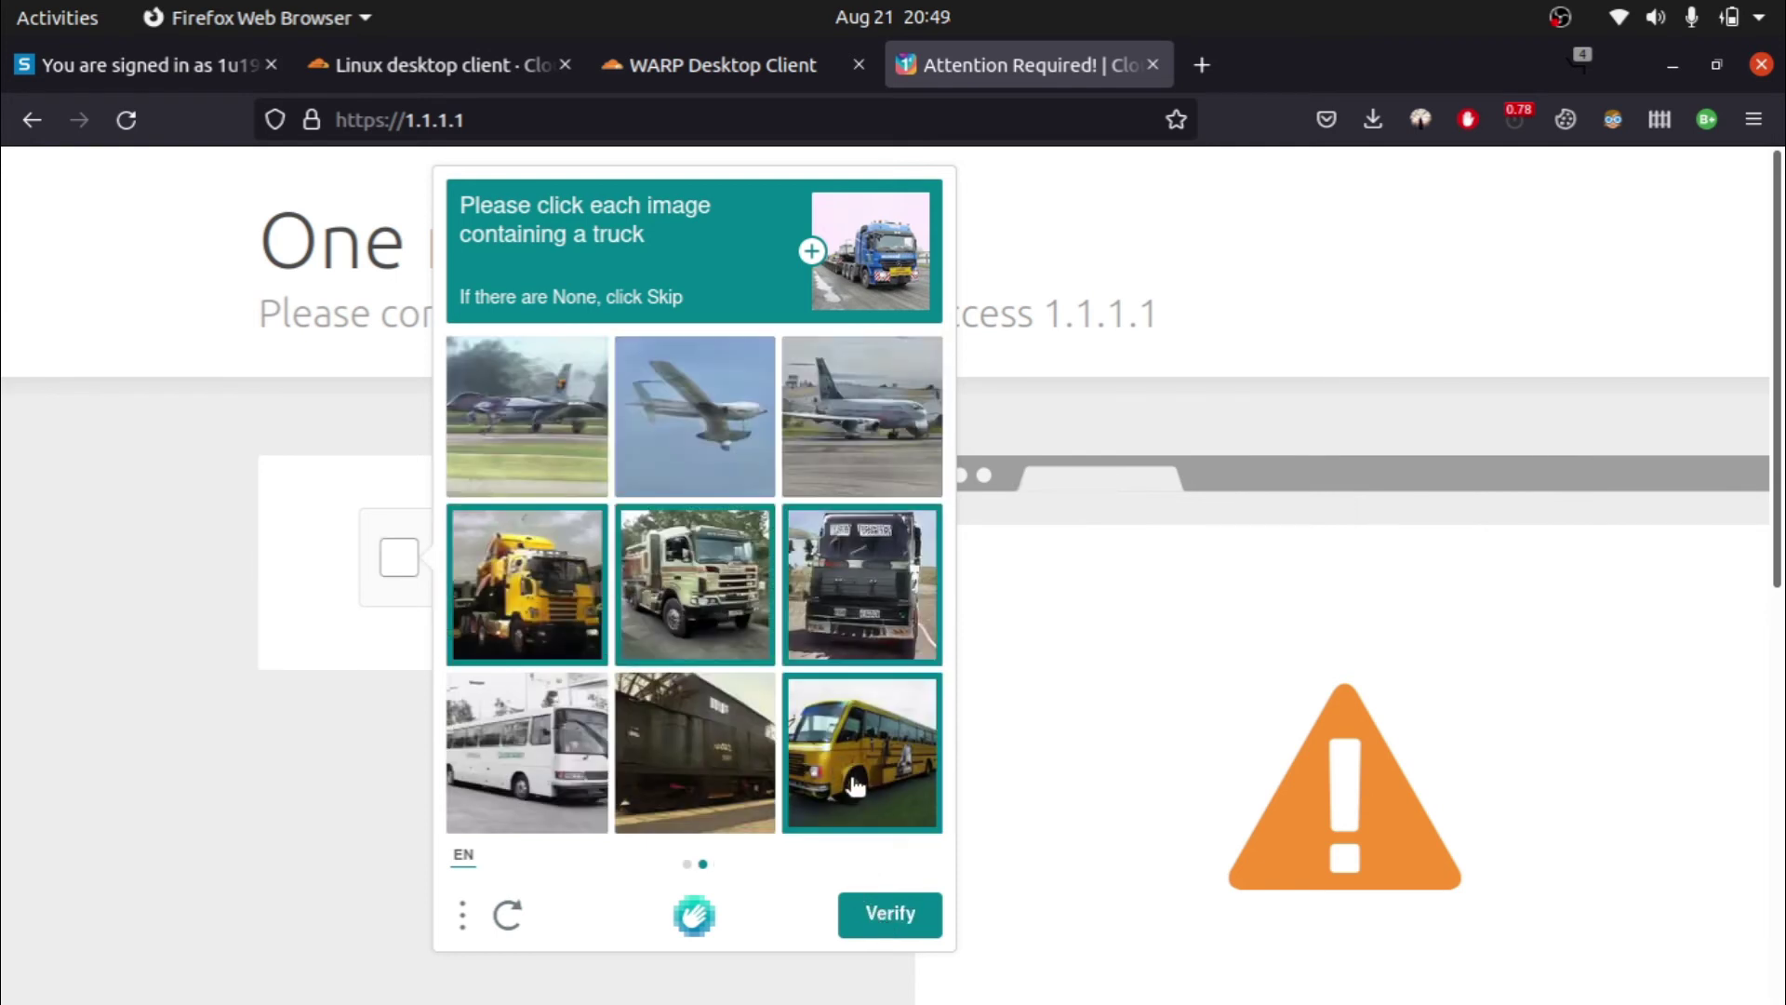
click(884, 914)
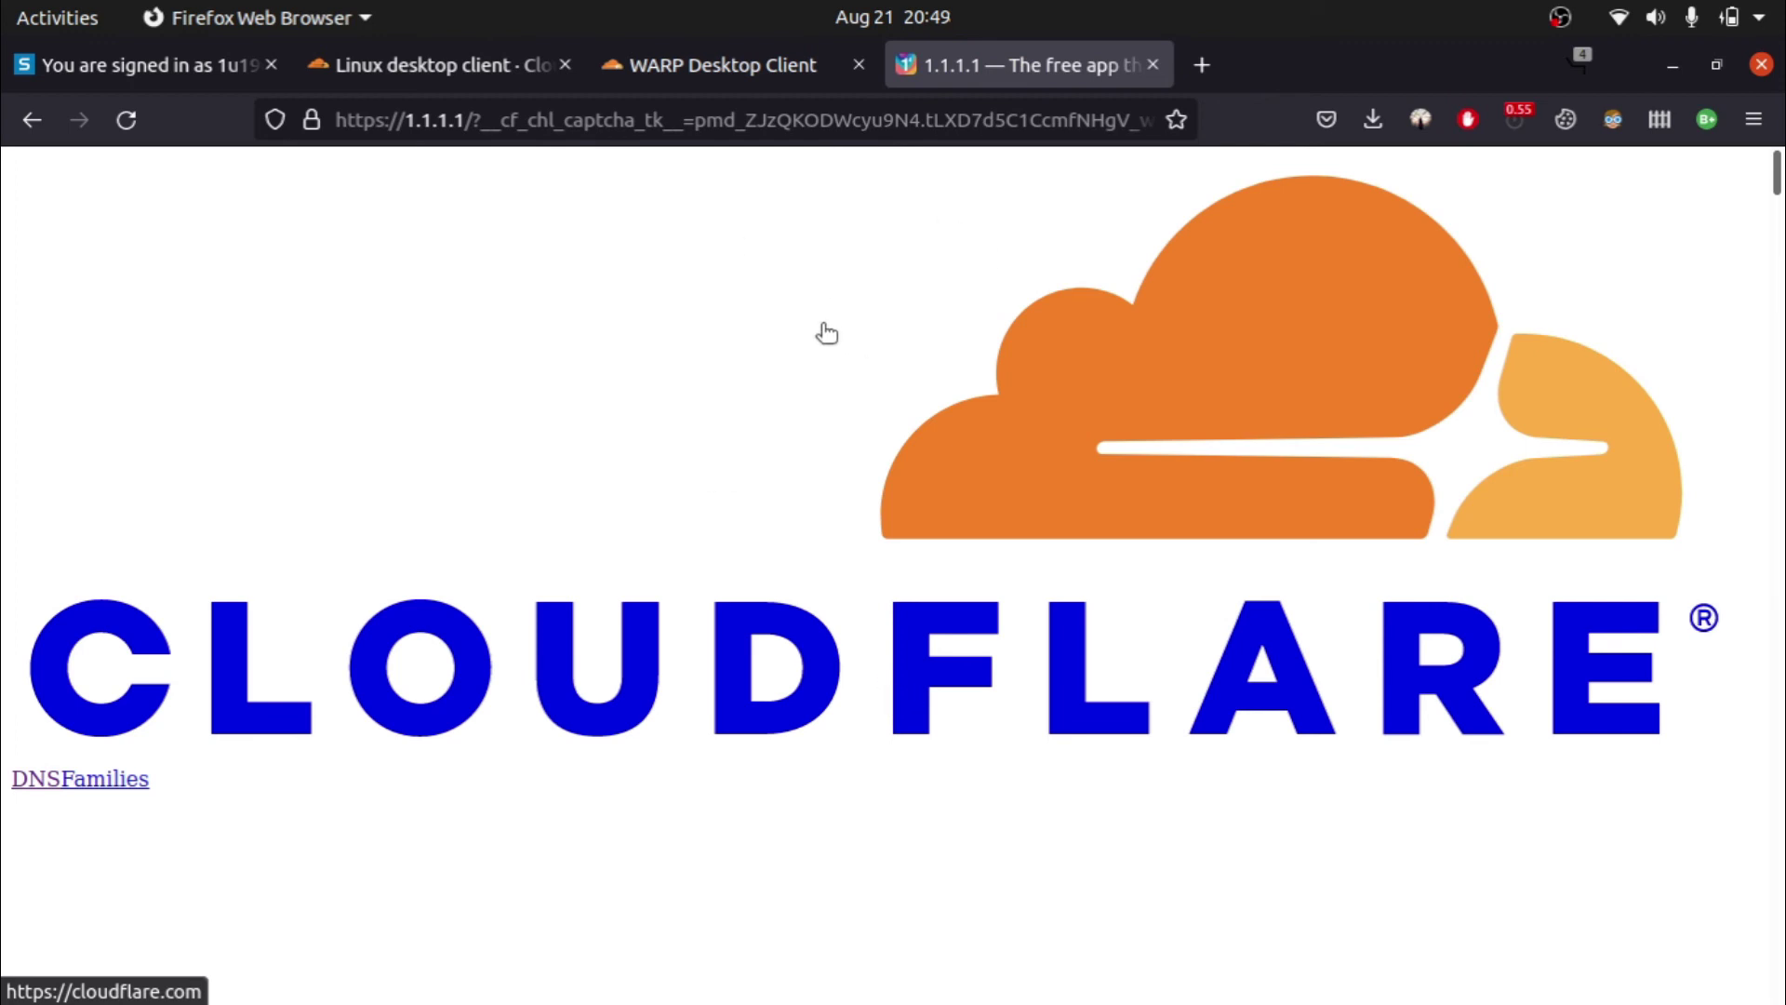
Scroll down the 1.1.1.1 page and request the Windows WARP download, Cloudflare_WARP_Release-x64.msi.
scroll(788, 397, down, 1)
scroll(674, 276, down, 8)
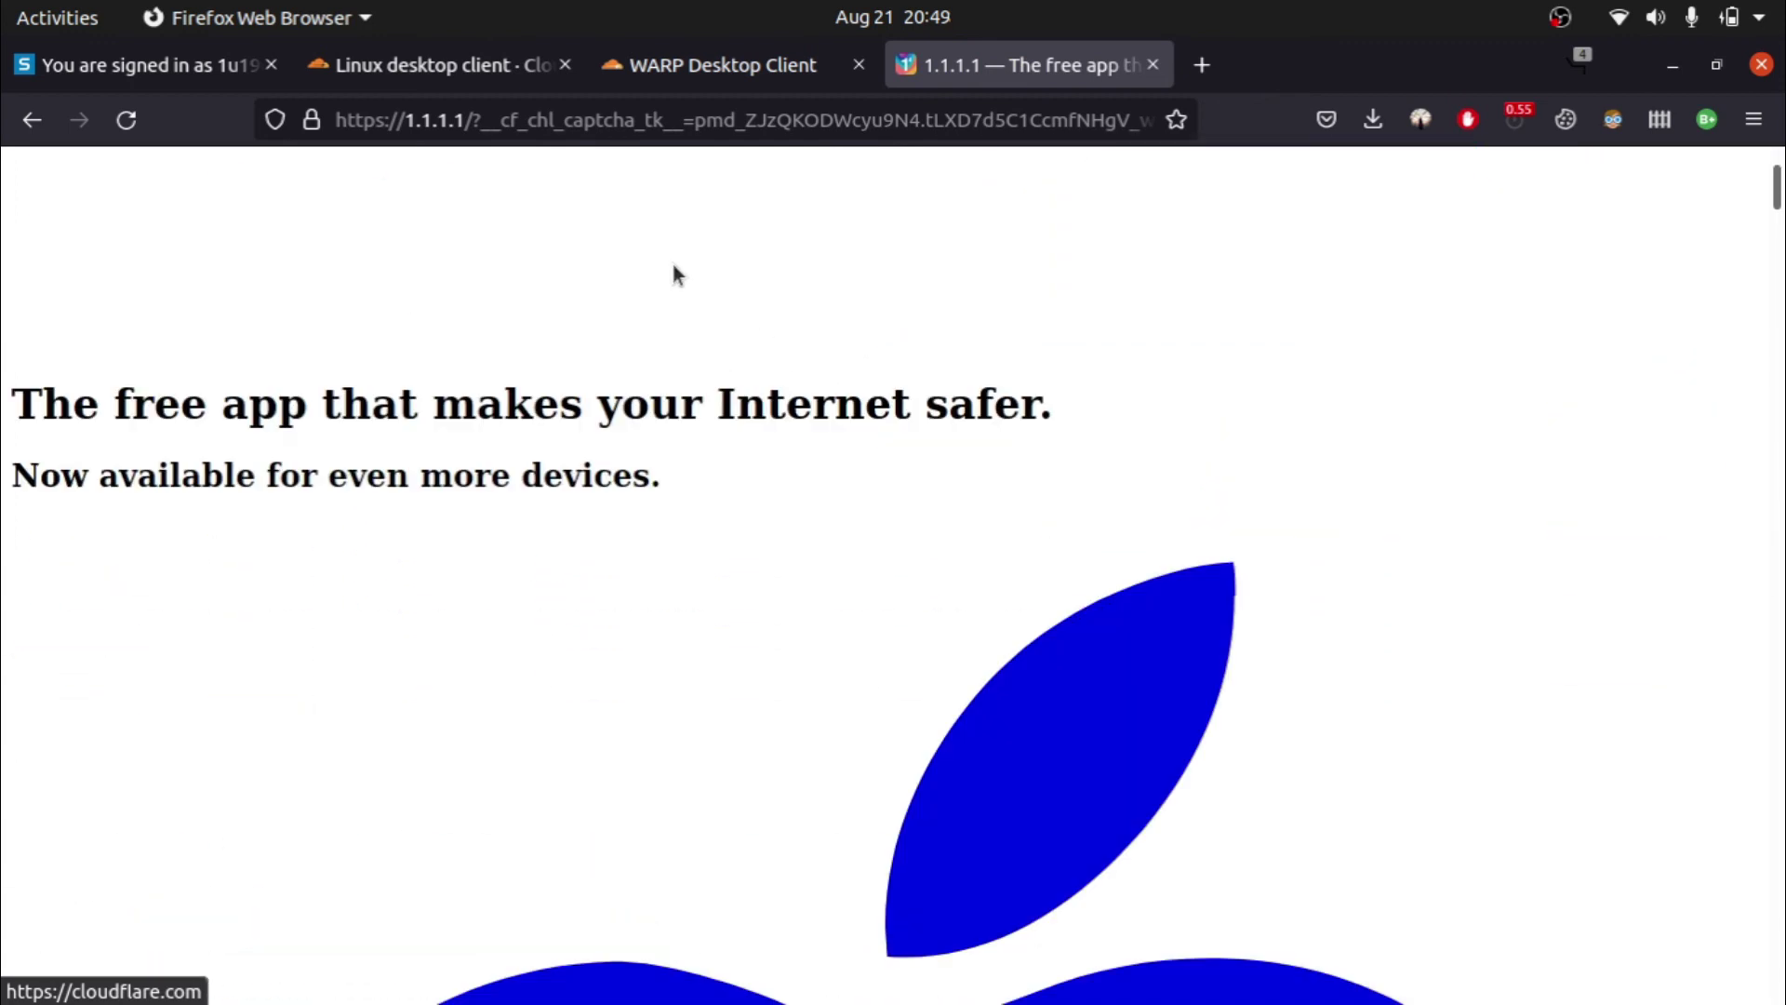
scroll(760, 240, down, 8)
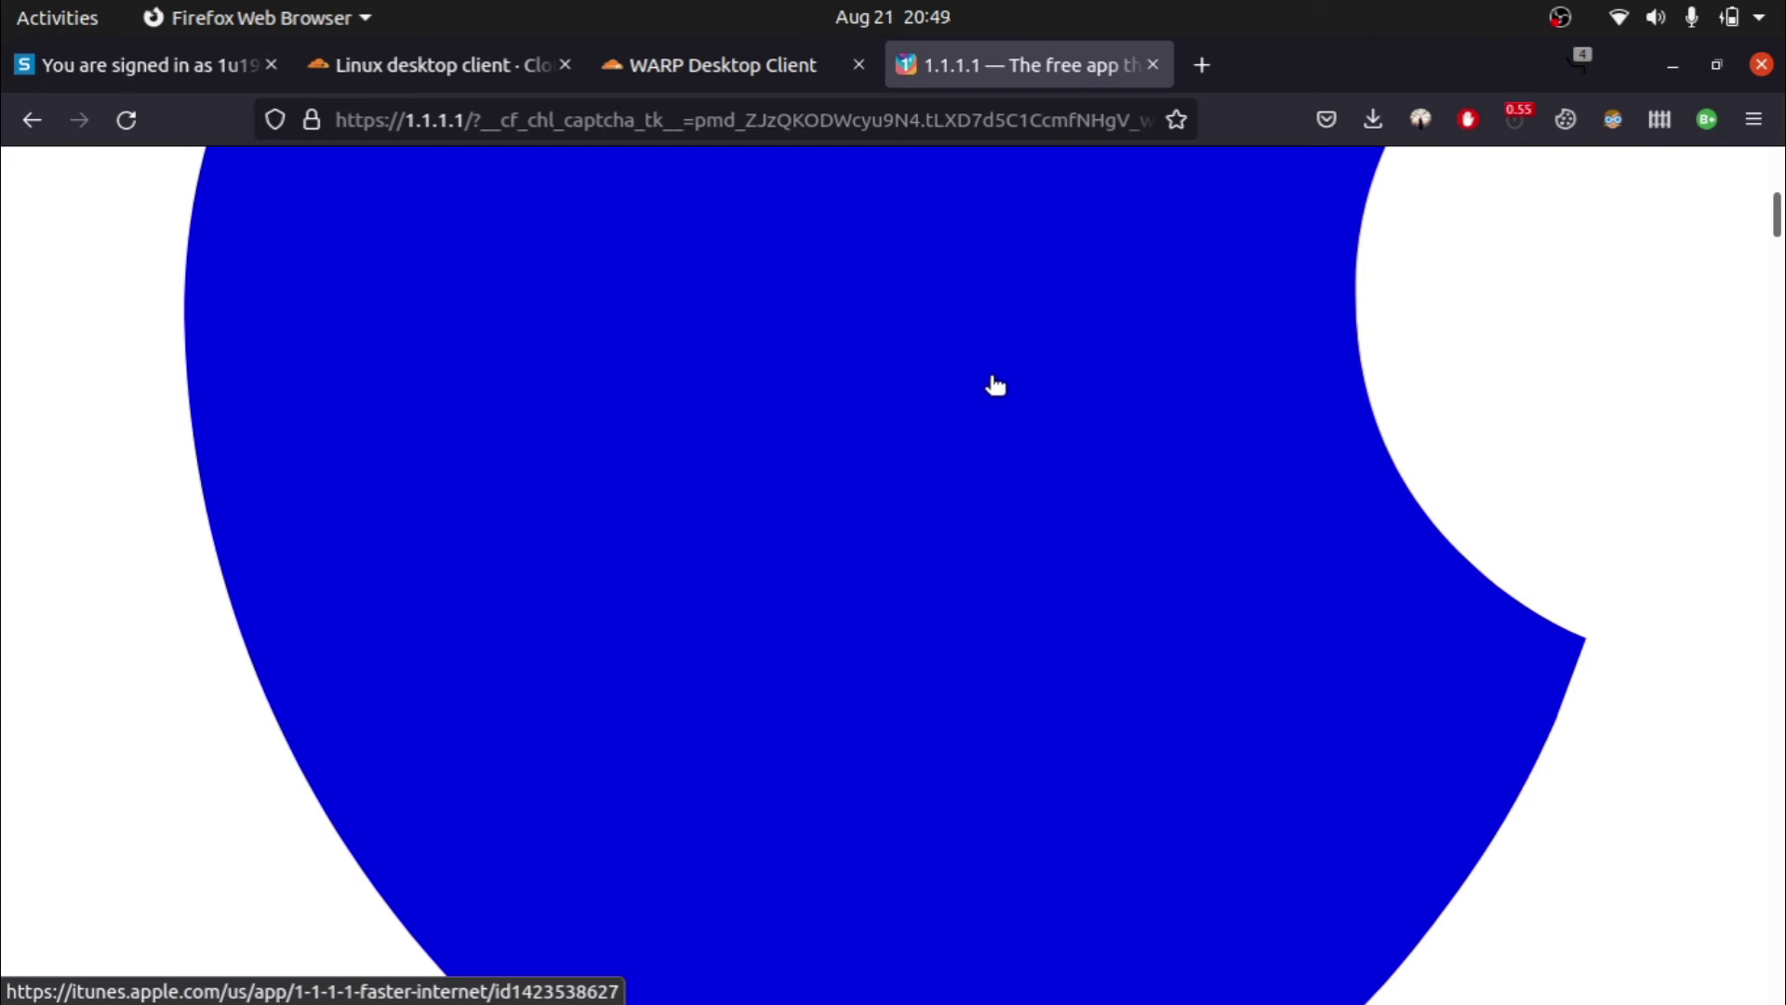
scroll(917, 483, down, 8)
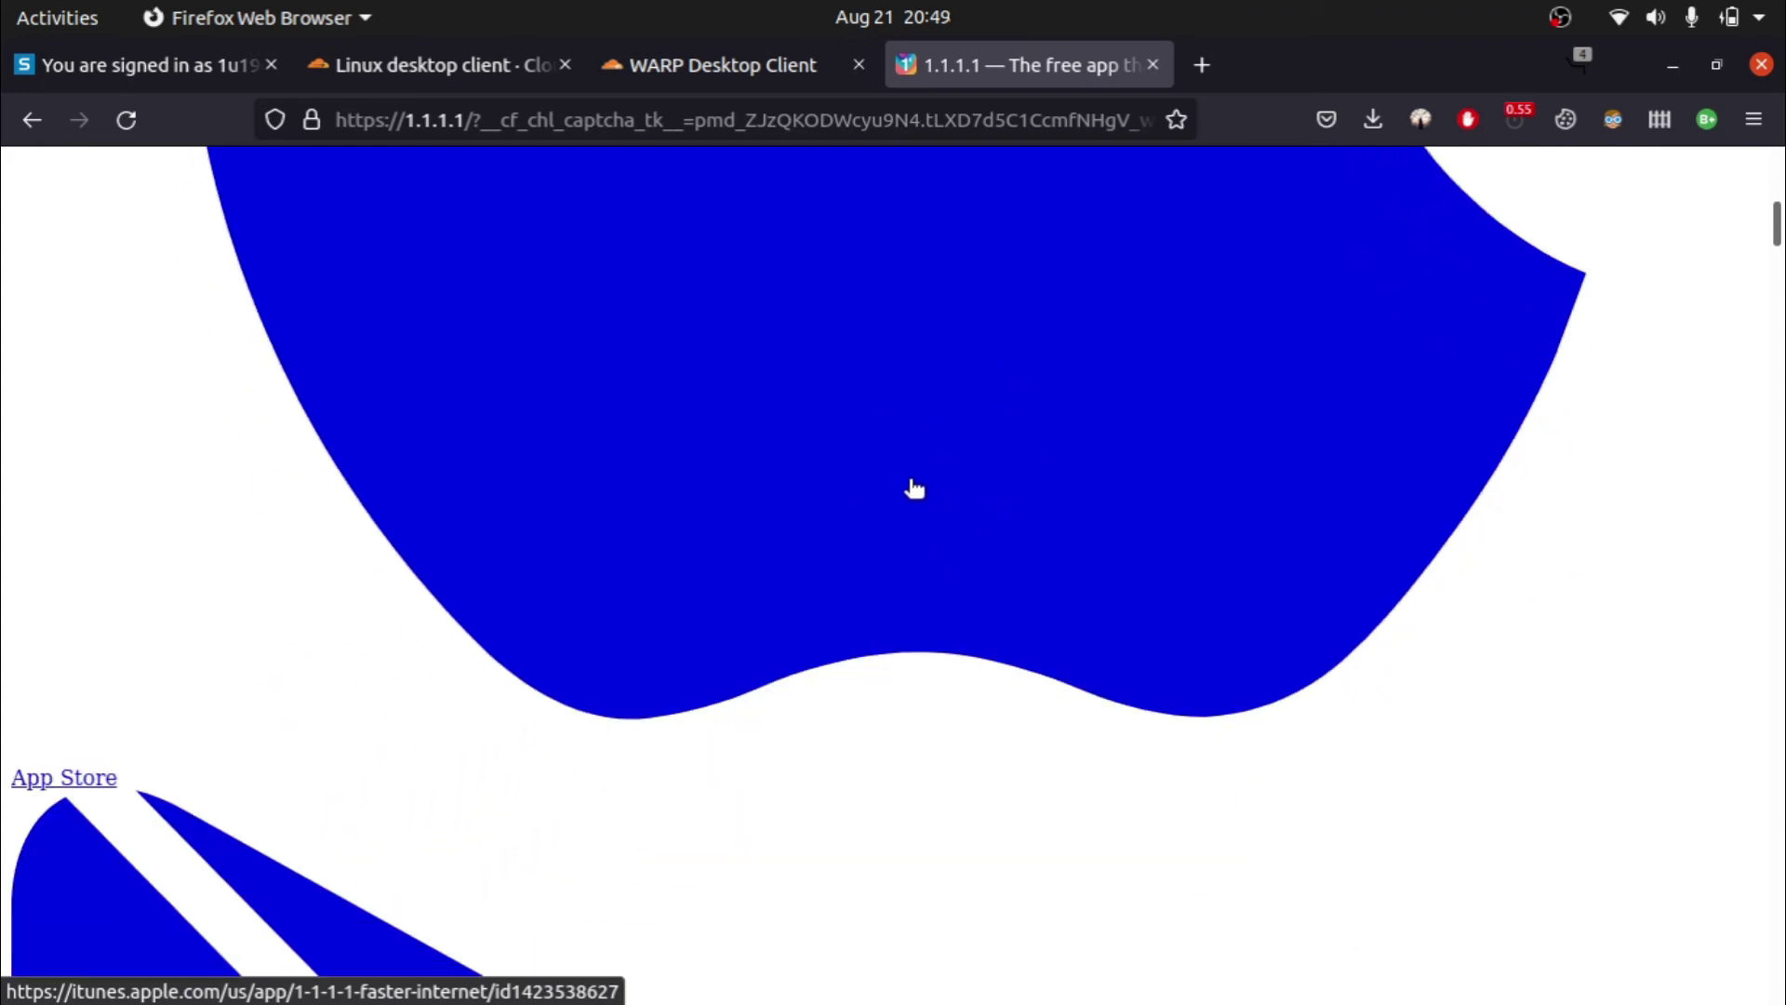
scroll(913, 452, down, 10)
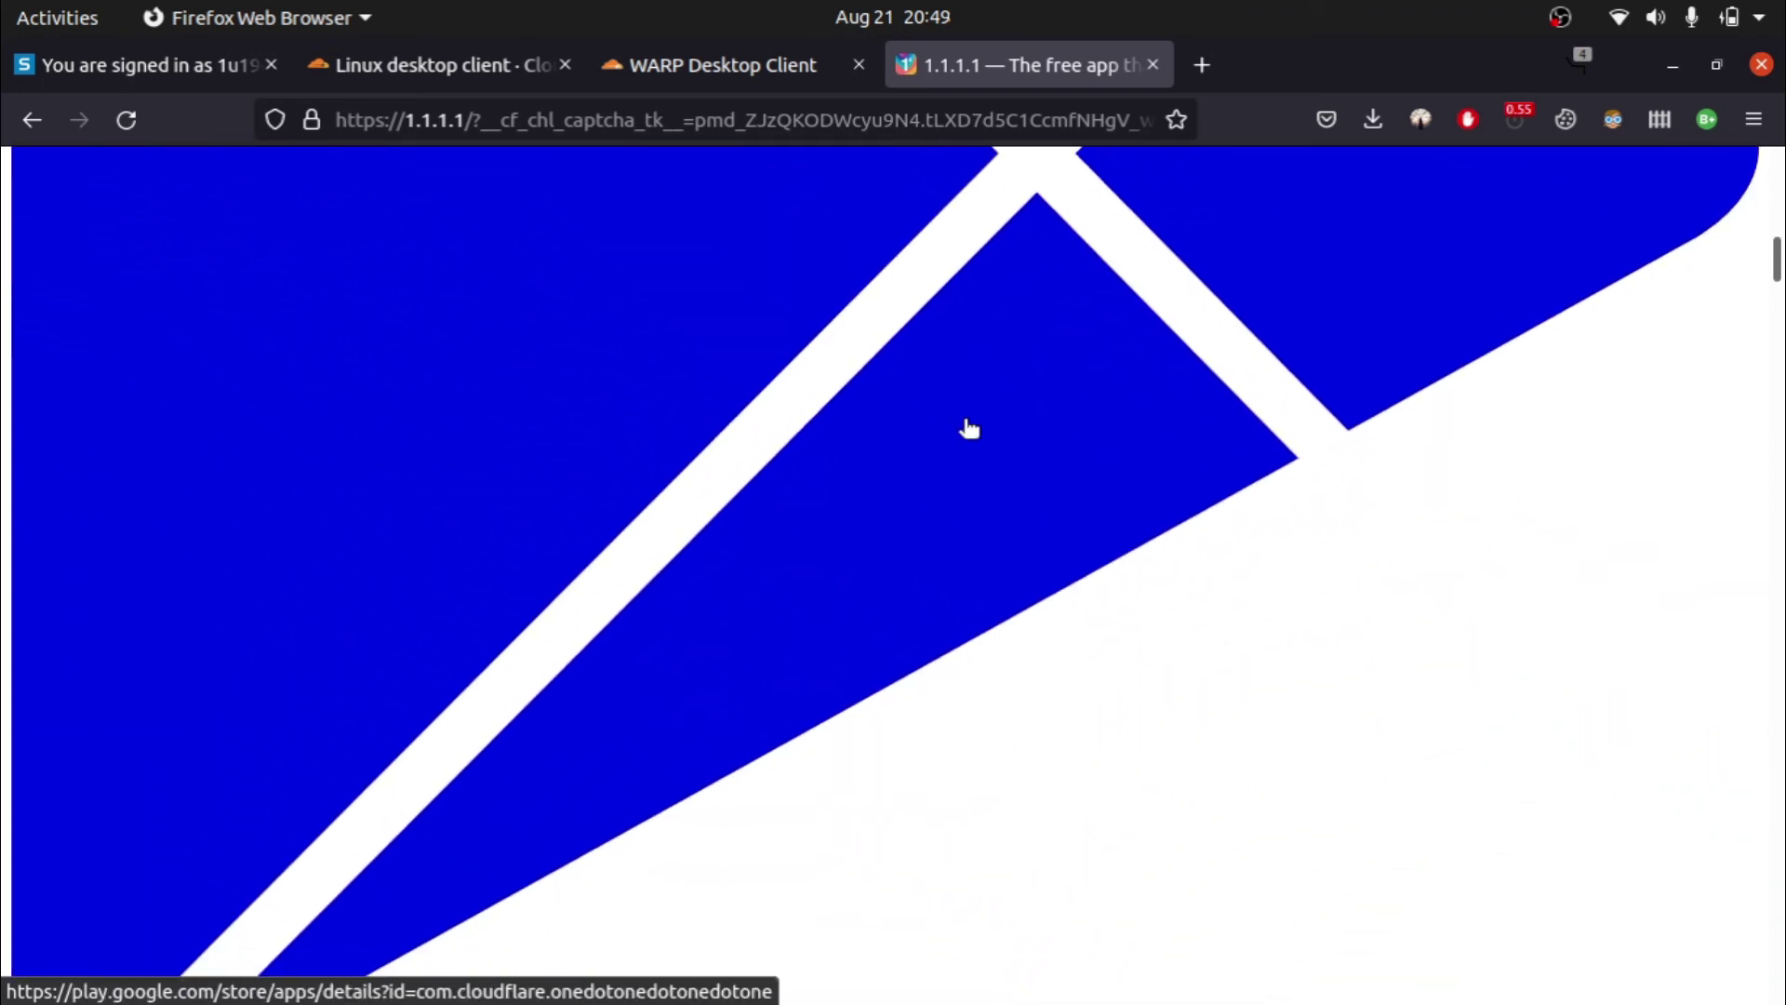
scroll(969, 428, down, 10)
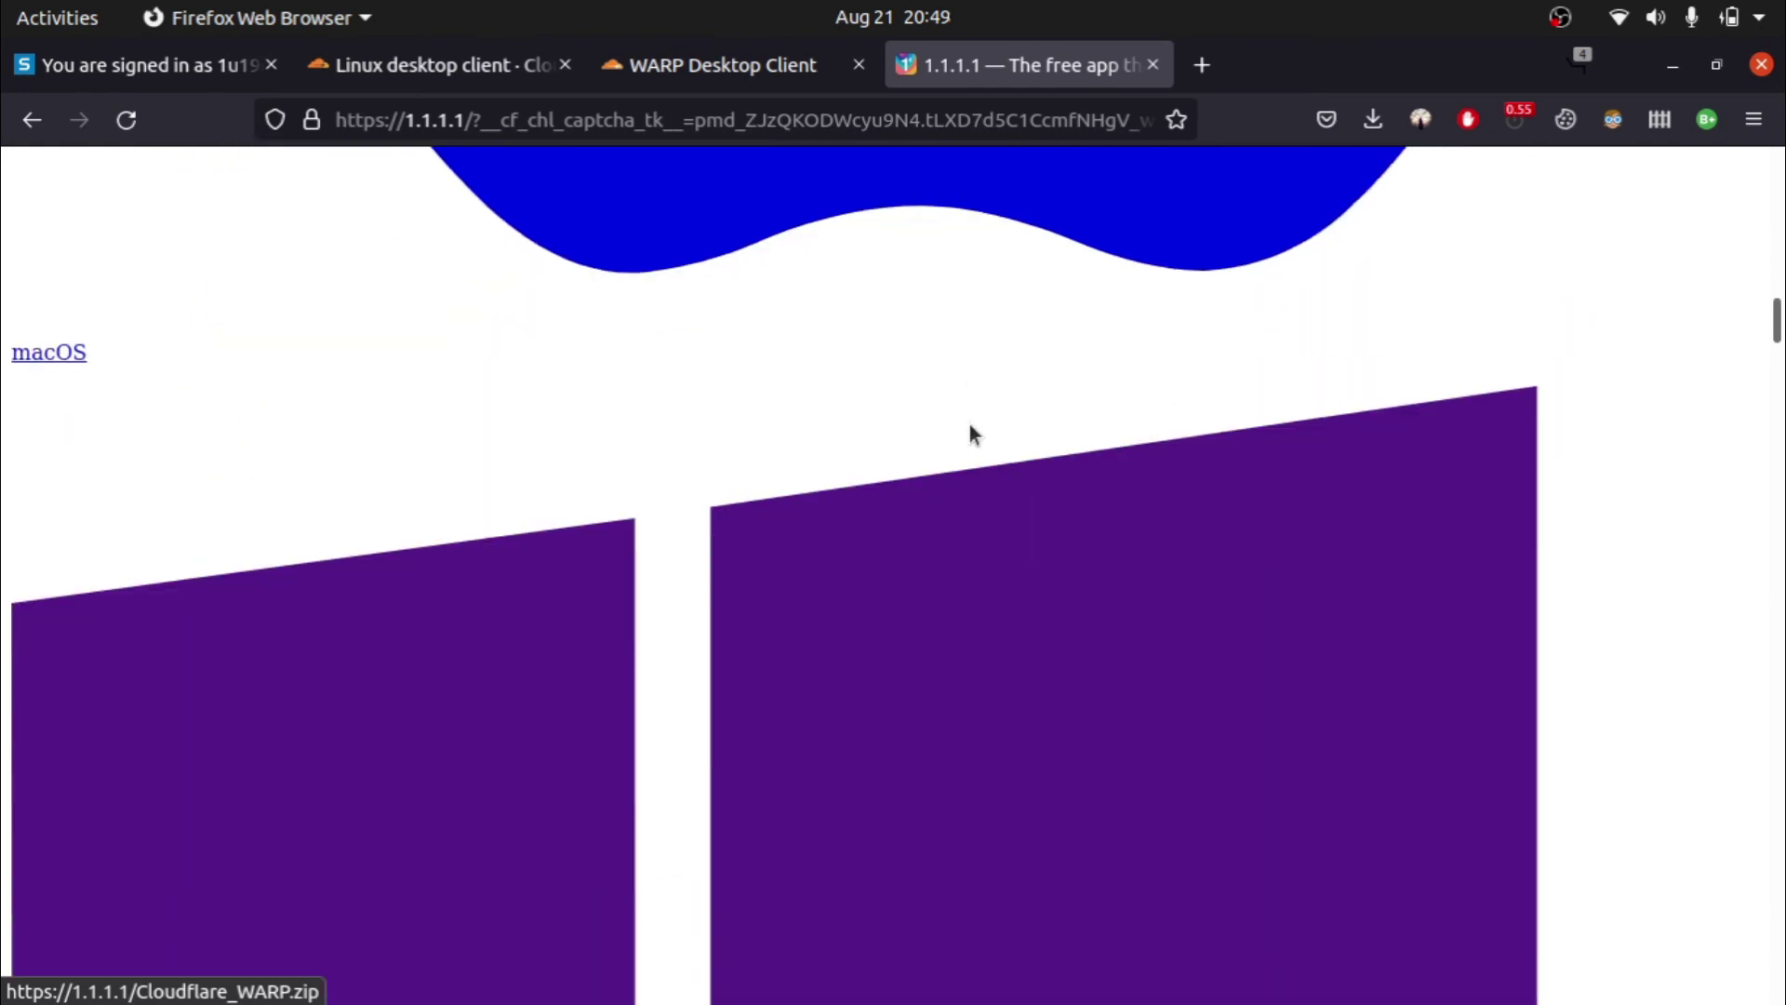
scroll(968, 431, up, 8)
scroll(967, 431, down, 12)
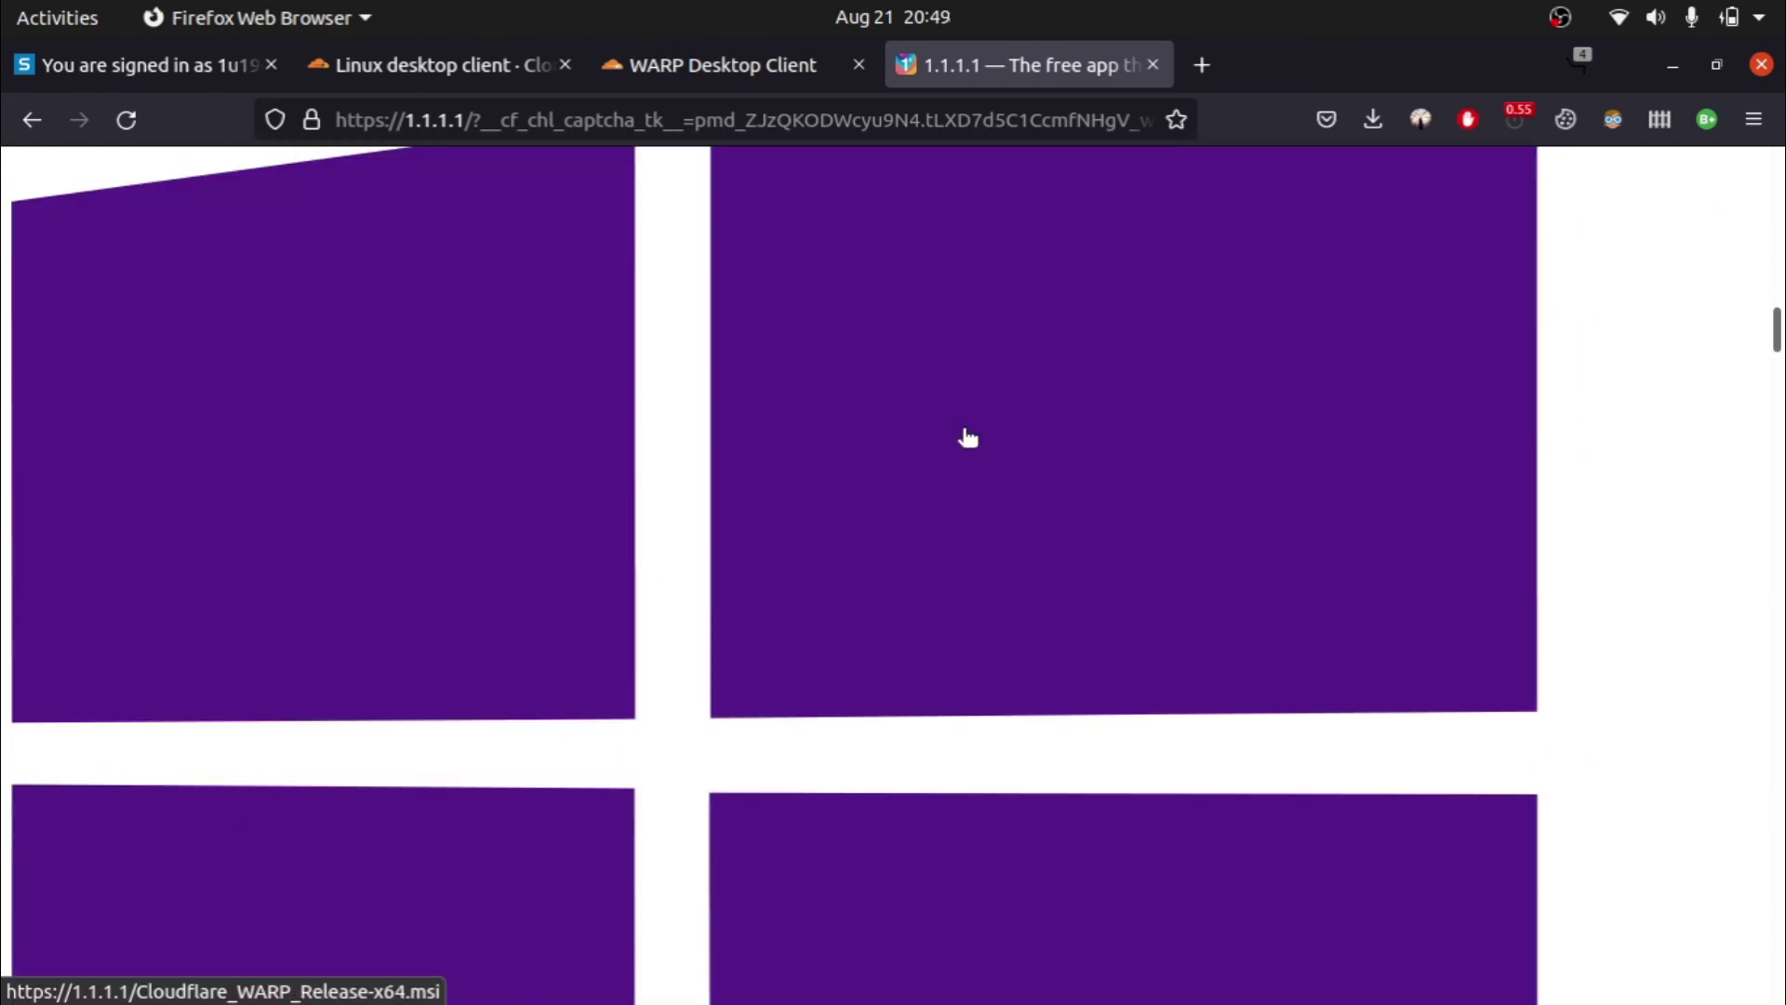
click(771, 406)
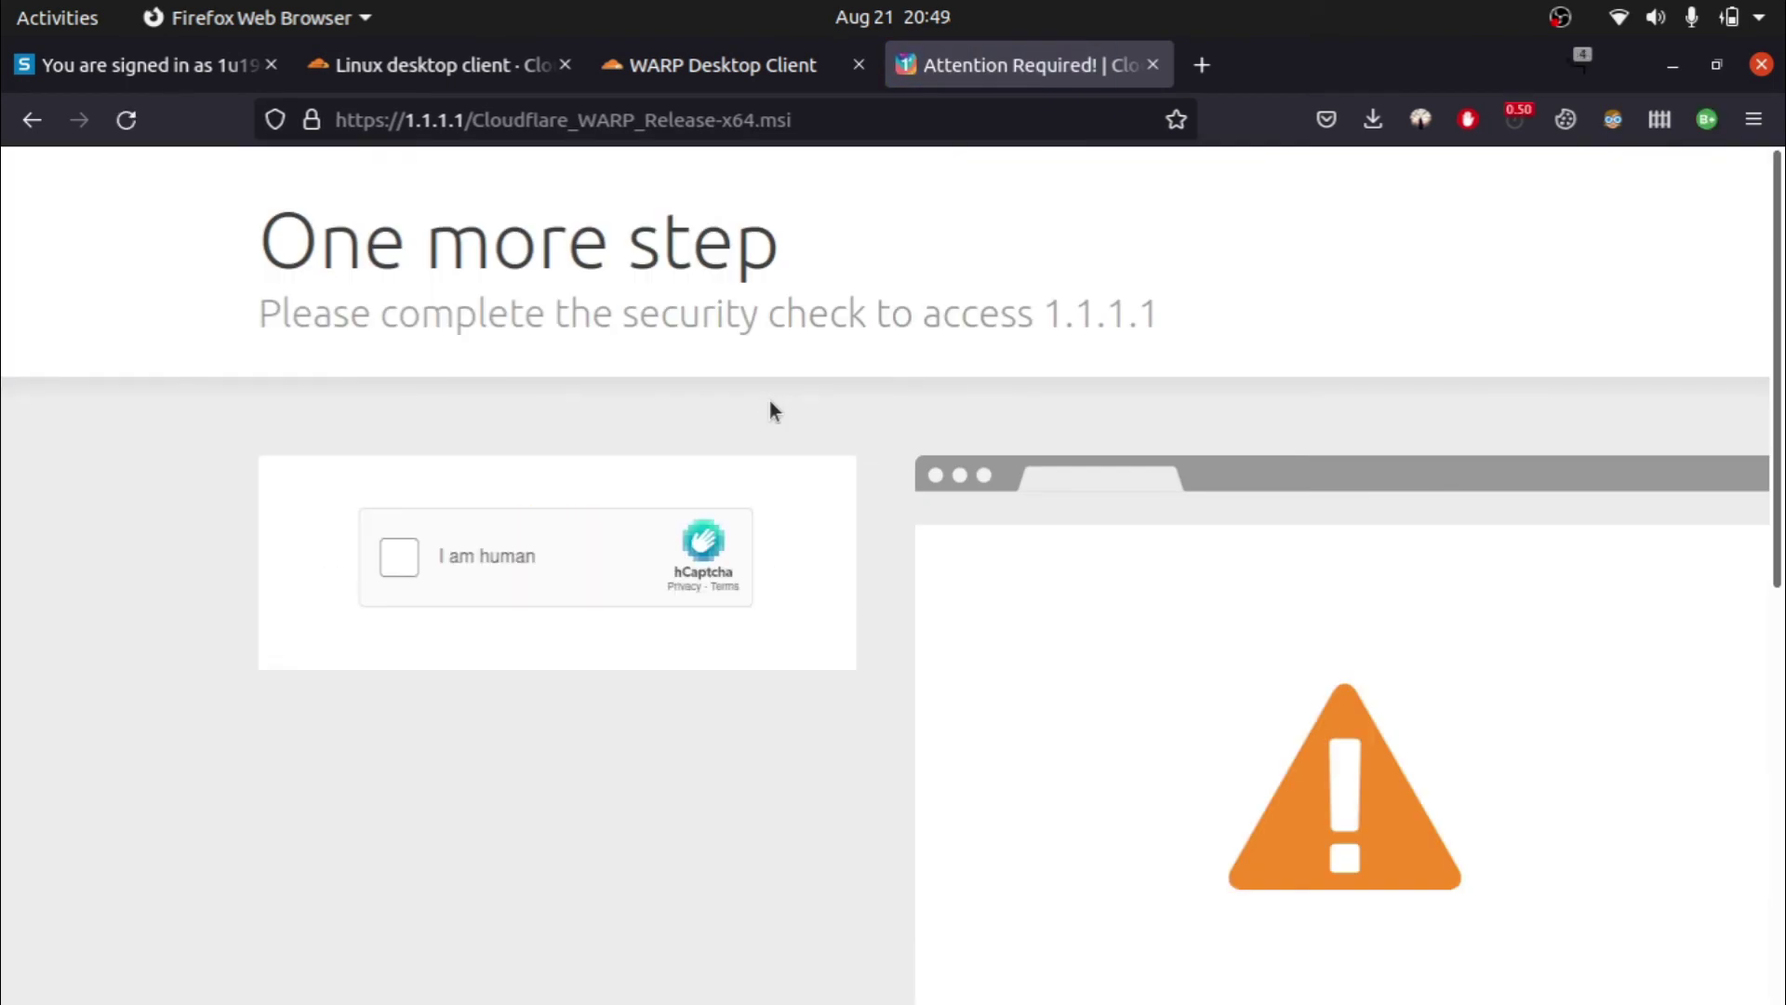
Start the 'I am human' check and mark the three trucks on the first grid, undoing two train picks.
click(397, 566)
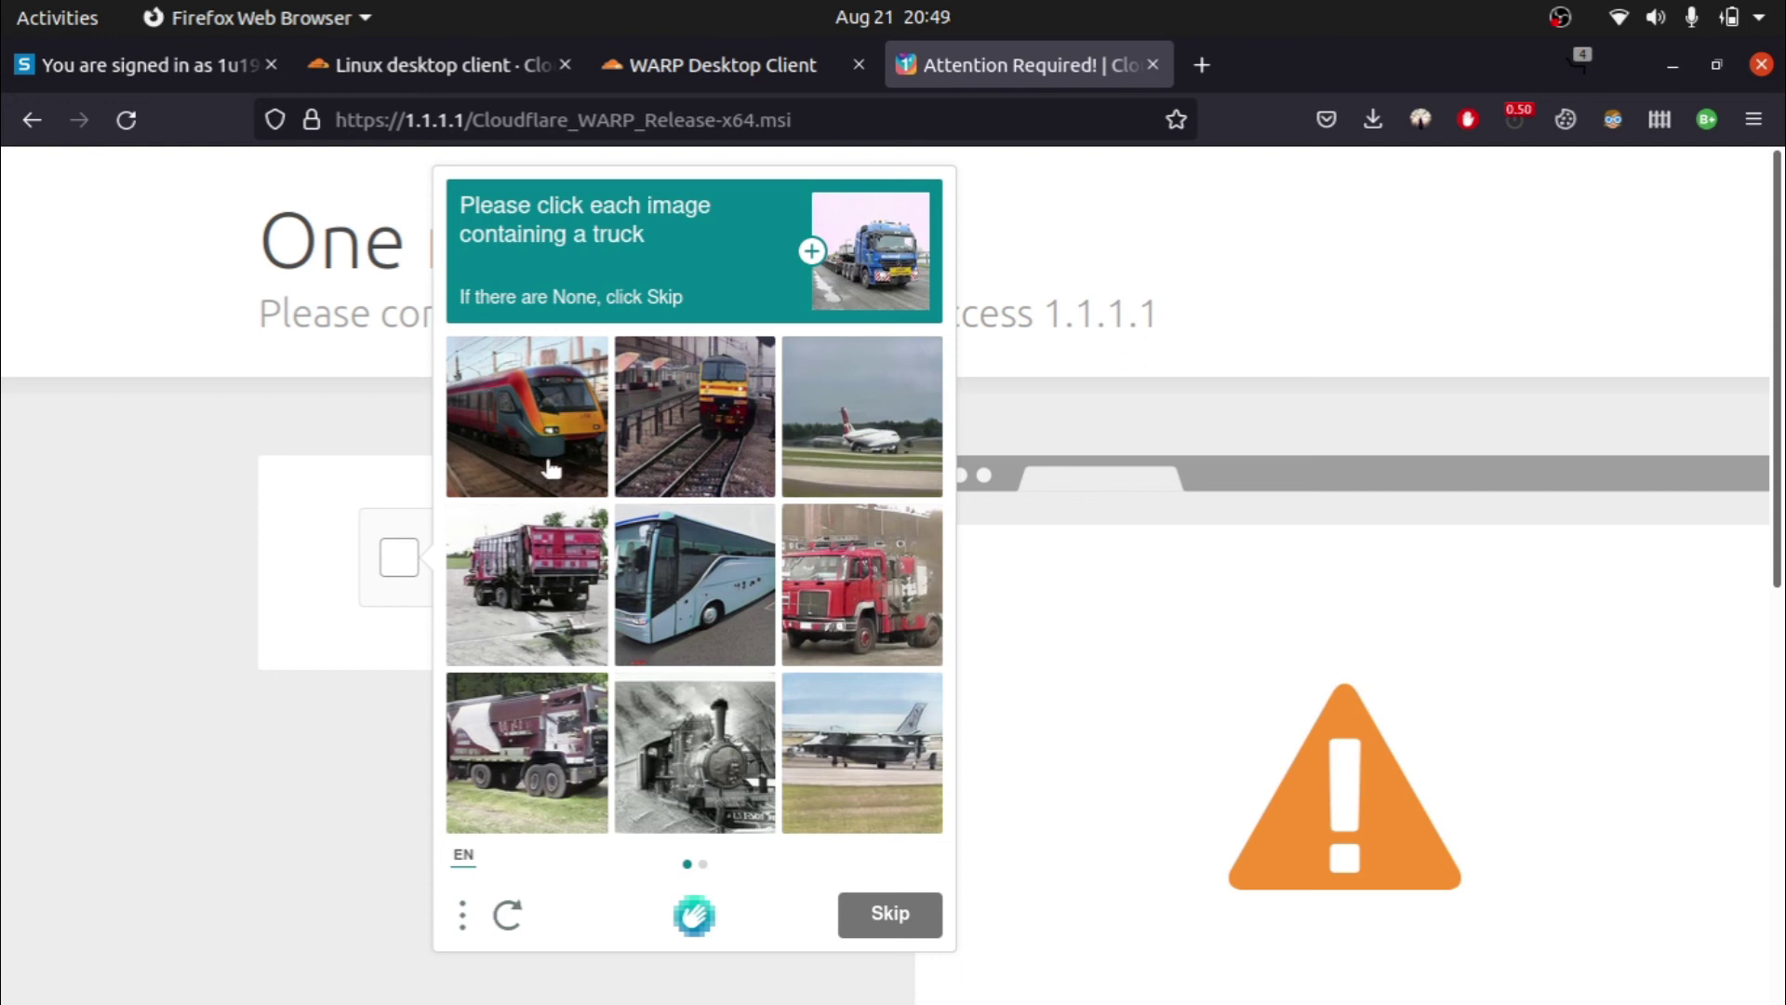
click(571, 428)
click(744, 446)
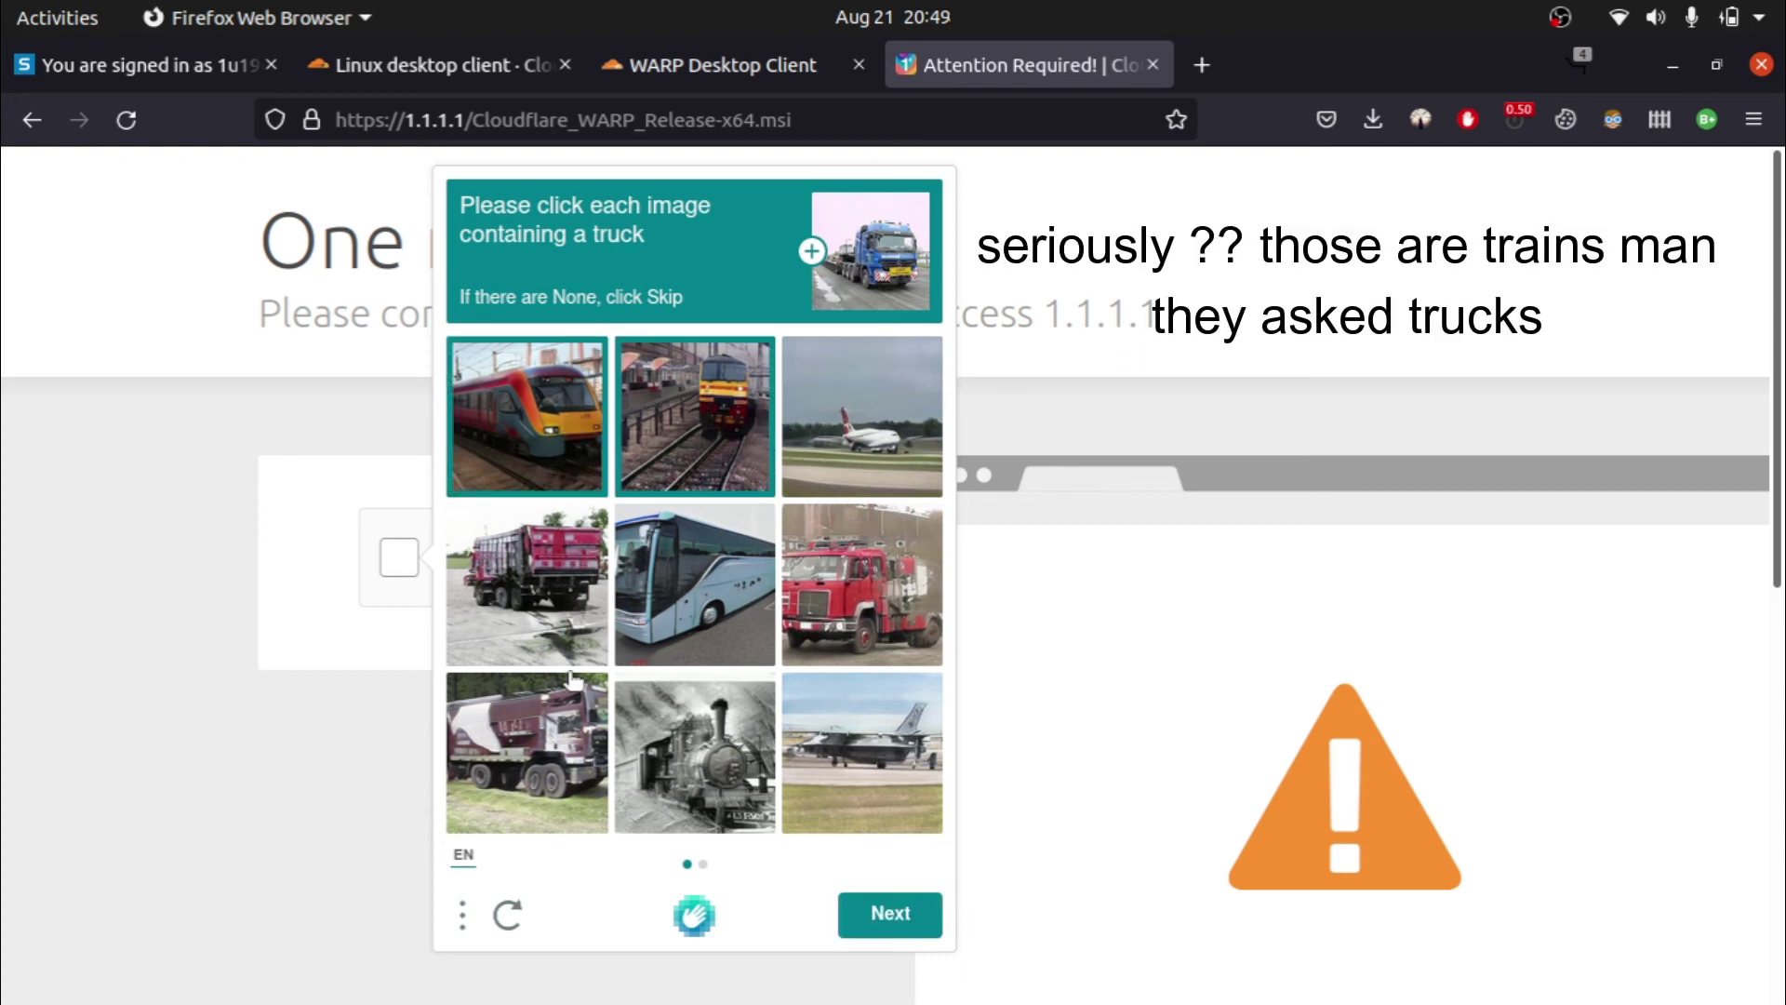
click(668, 442)
click(570, 472)
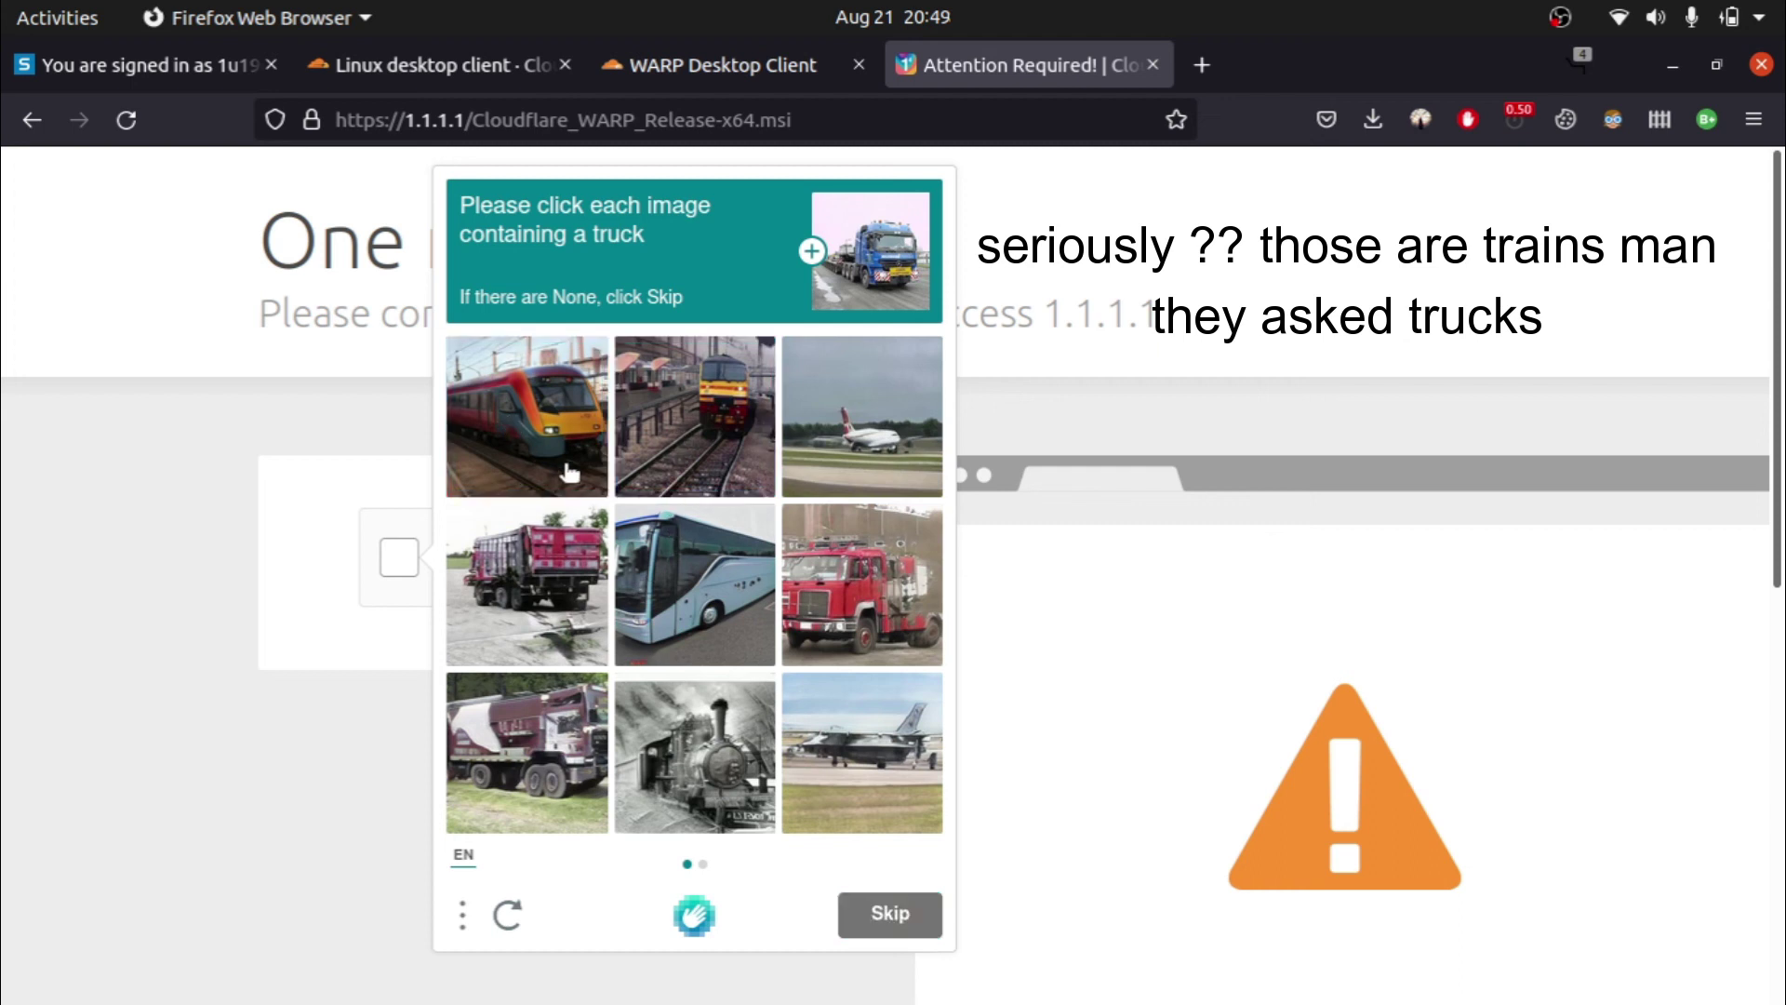
click(891, 523)
click(506, 579)
click(544, 729)
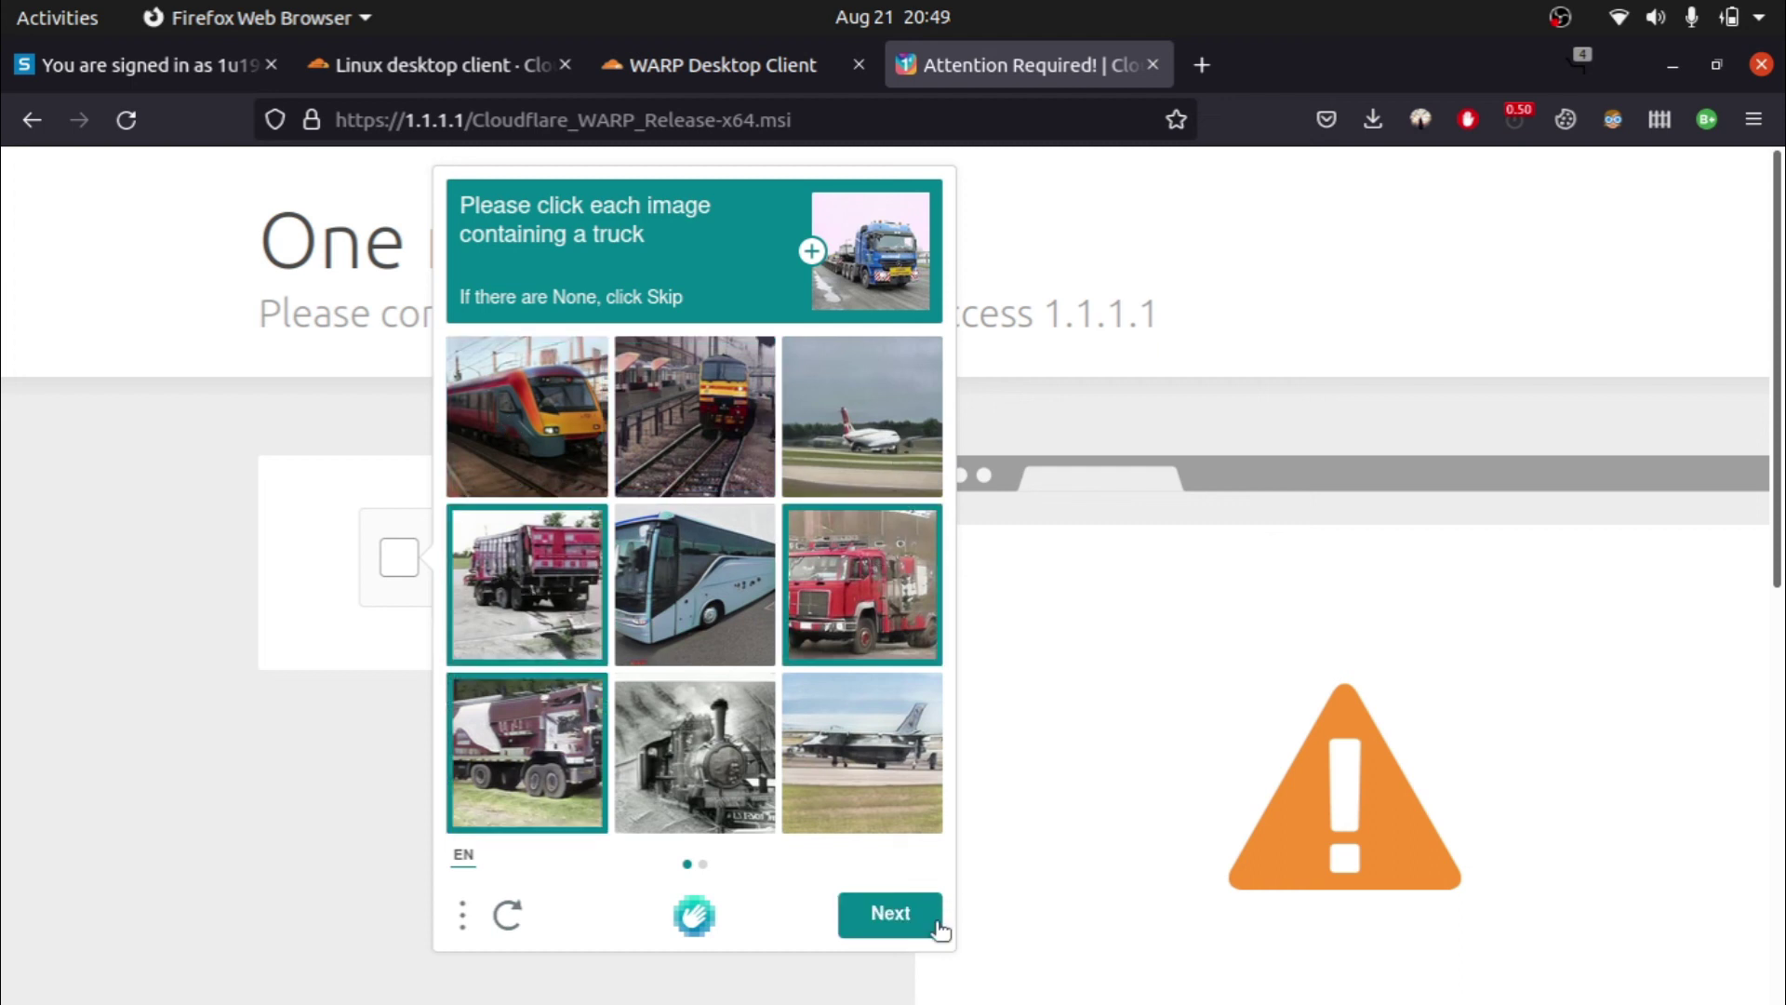
click(893, 914)
Mark the three trucks on the second grid, then view the download list.
click(551, 405)
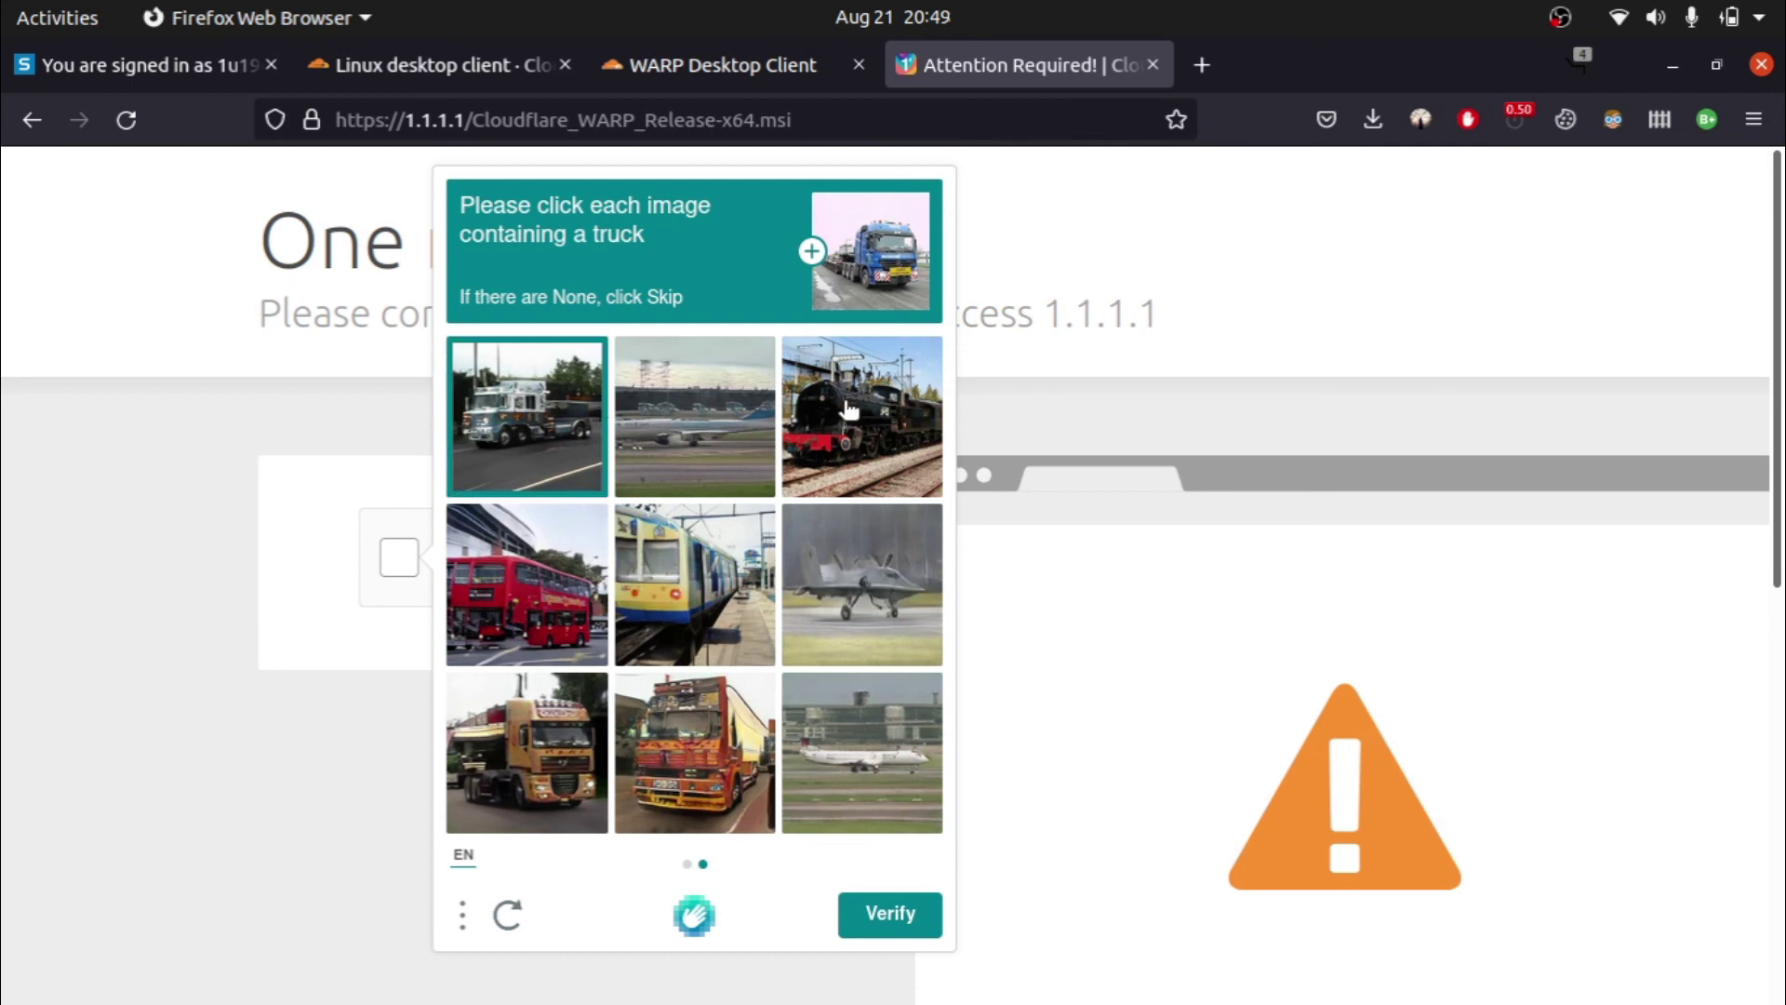
click(544, 744)
click(739, 736)
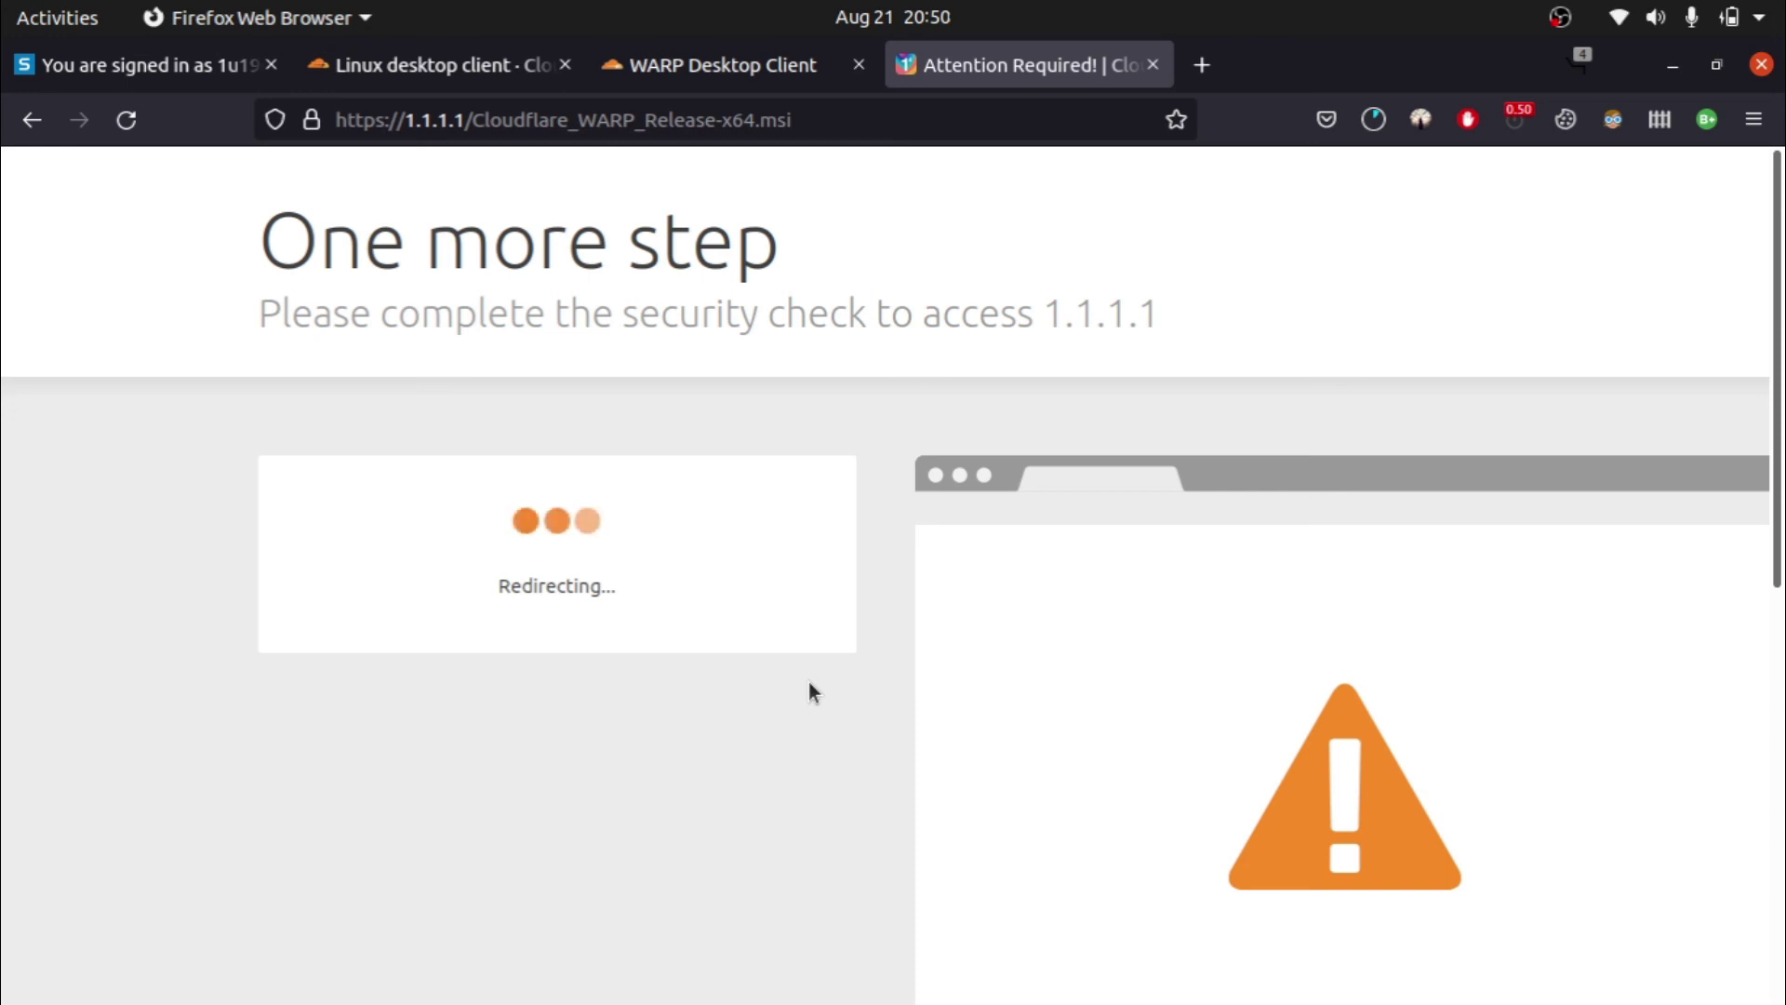
click(1372, 120)
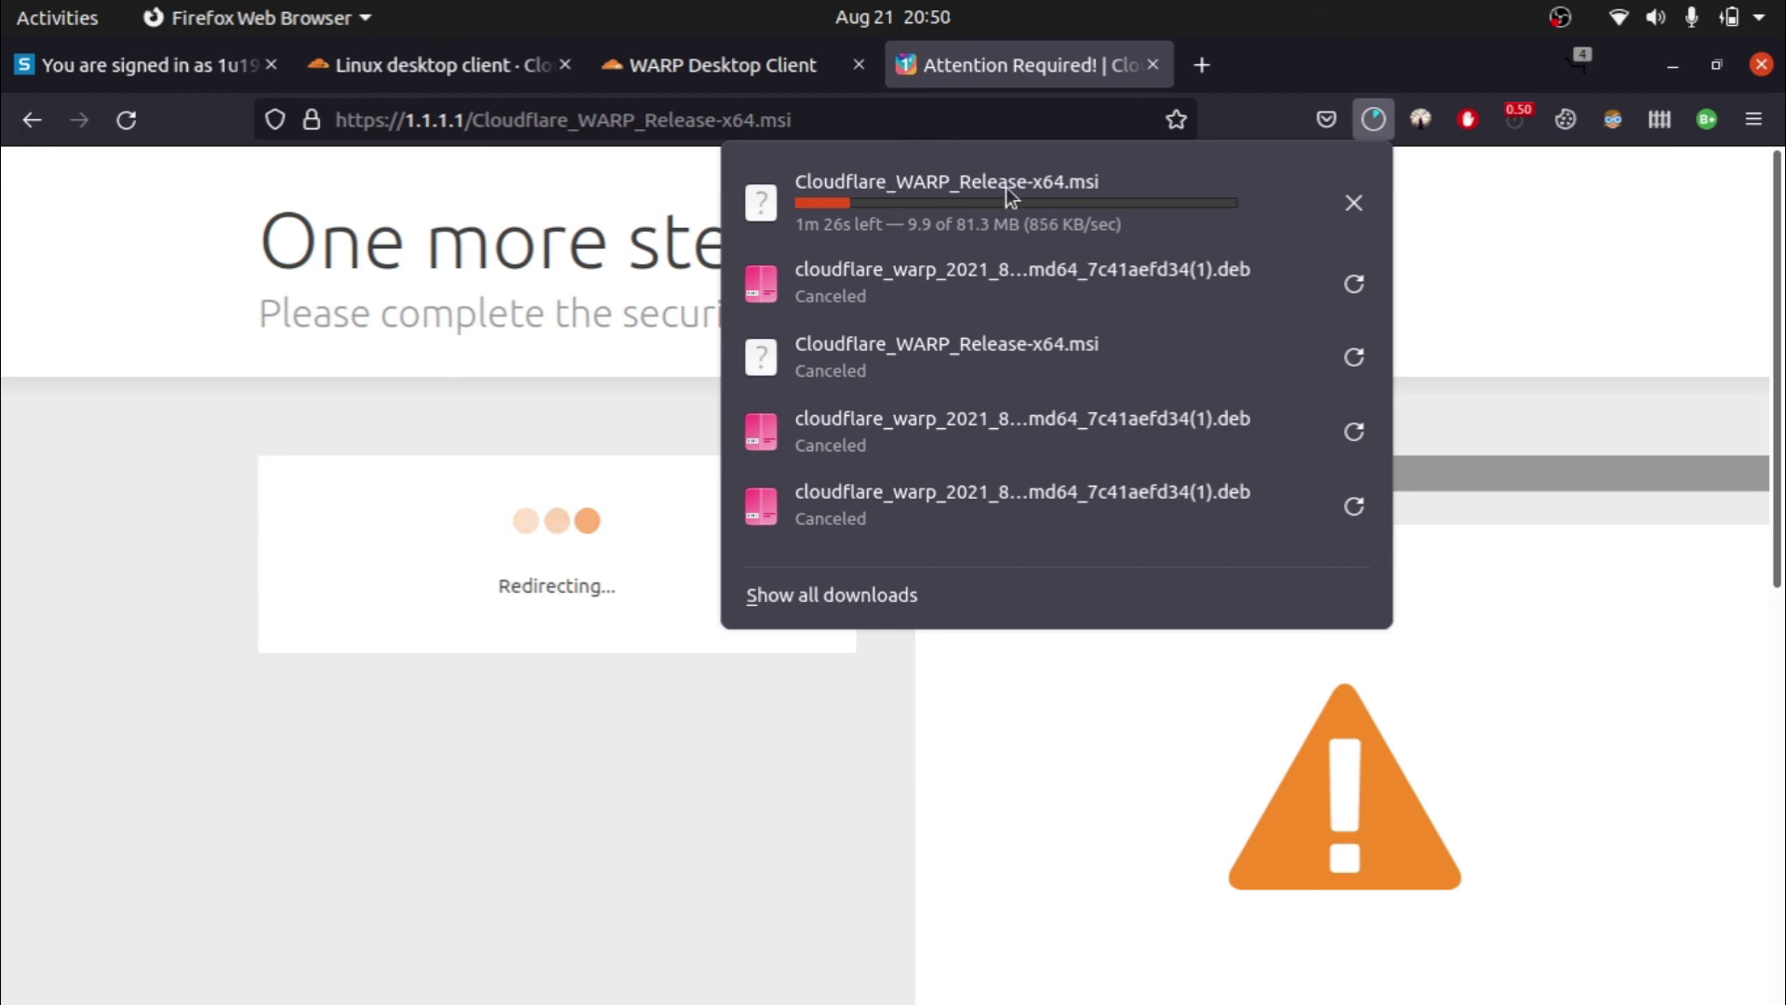
Cancel the Cloudflare_WARP_Release-x64.msi download, close the security-check tab and open a blank tab.
click(1351, 204)
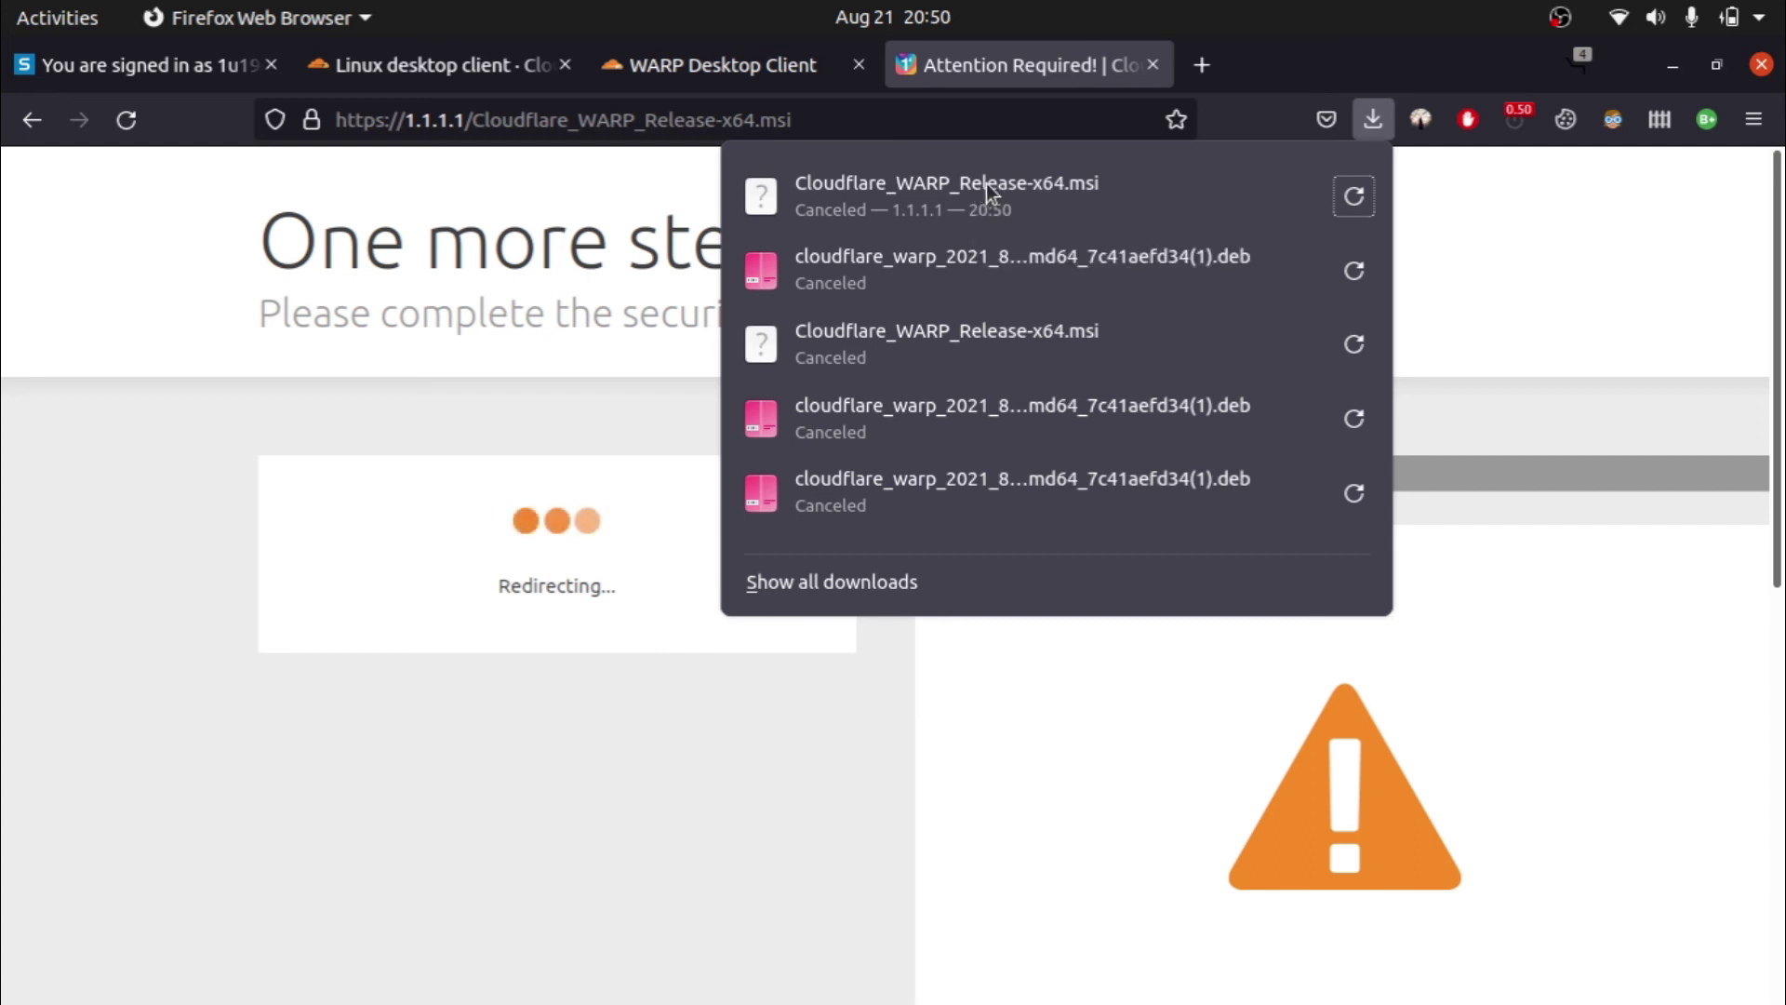
click(1374, 122)
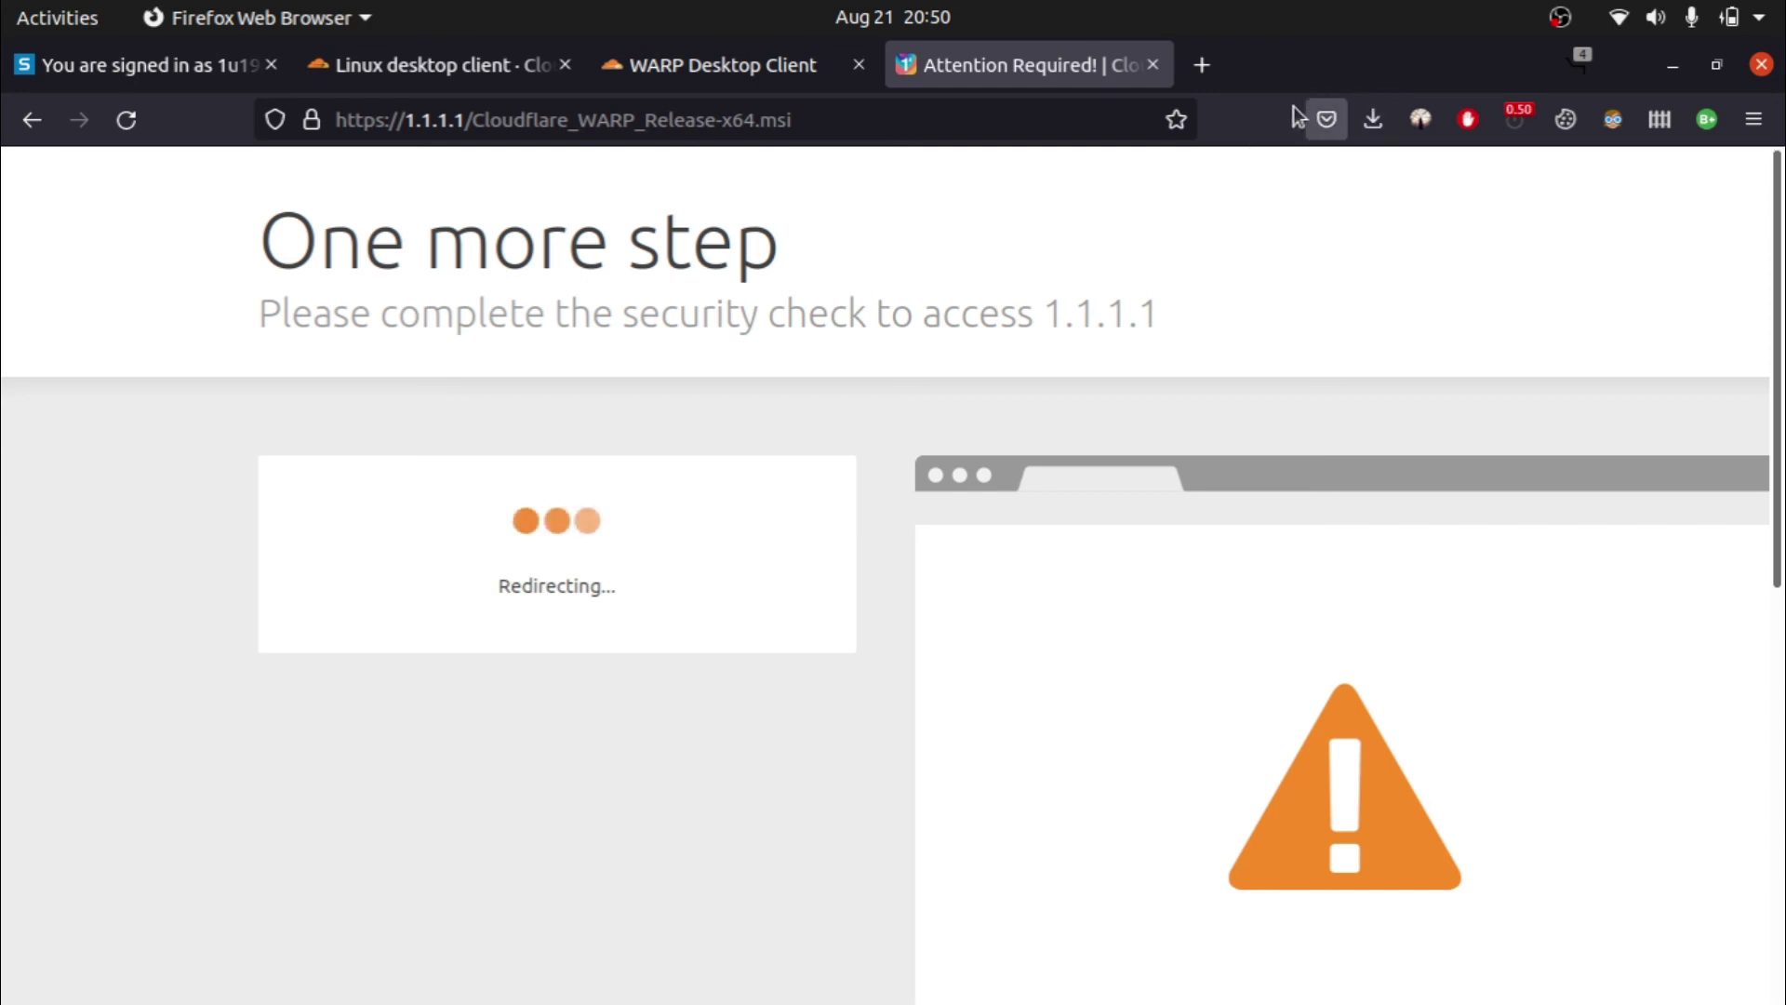
click(1154, 65)
click(909, 65)
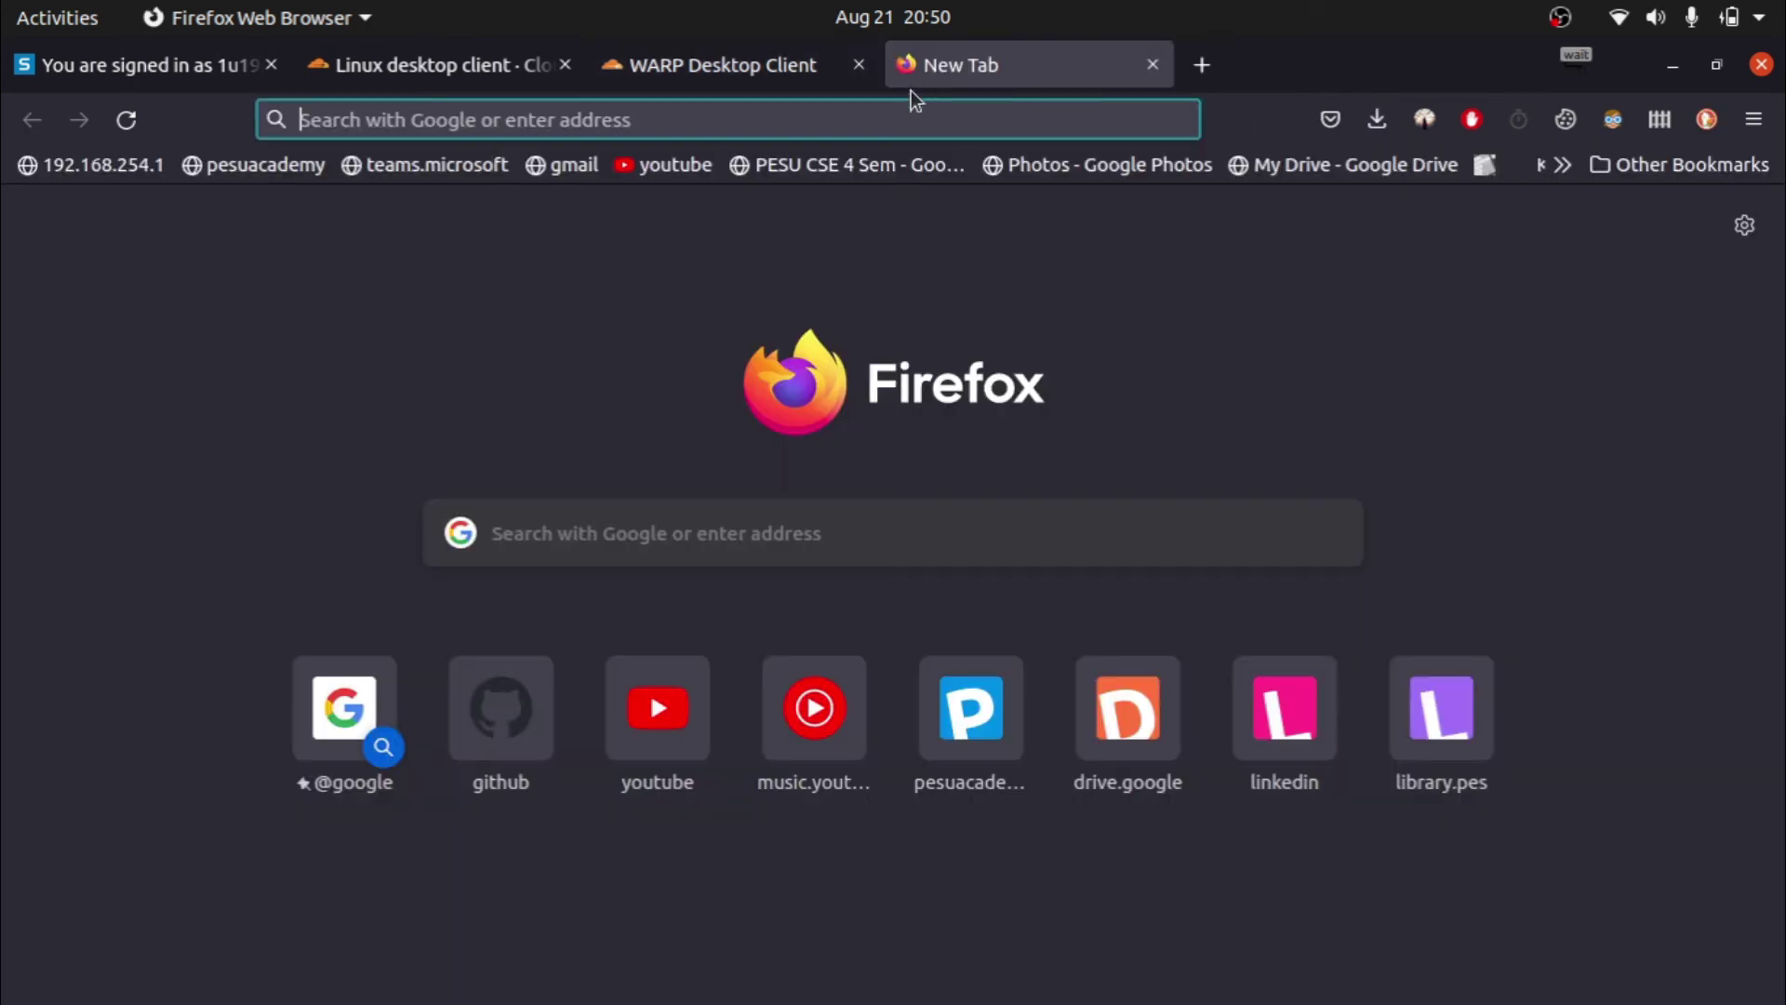
click(835, 255)
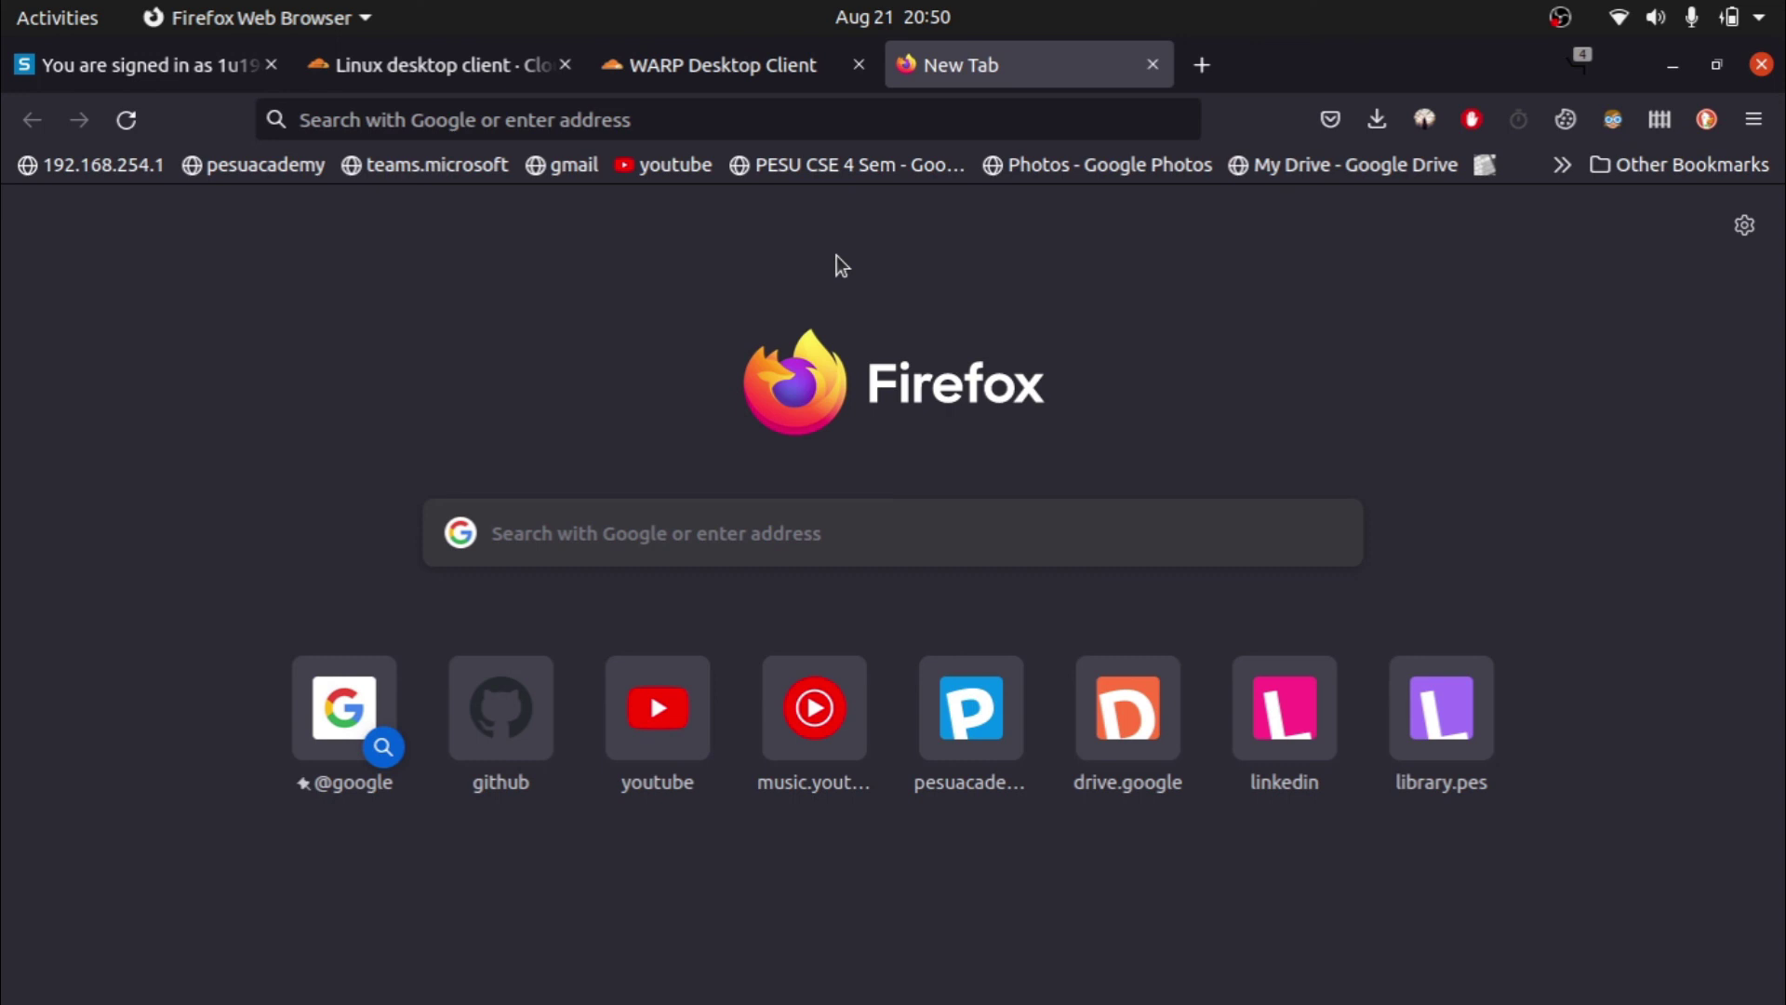